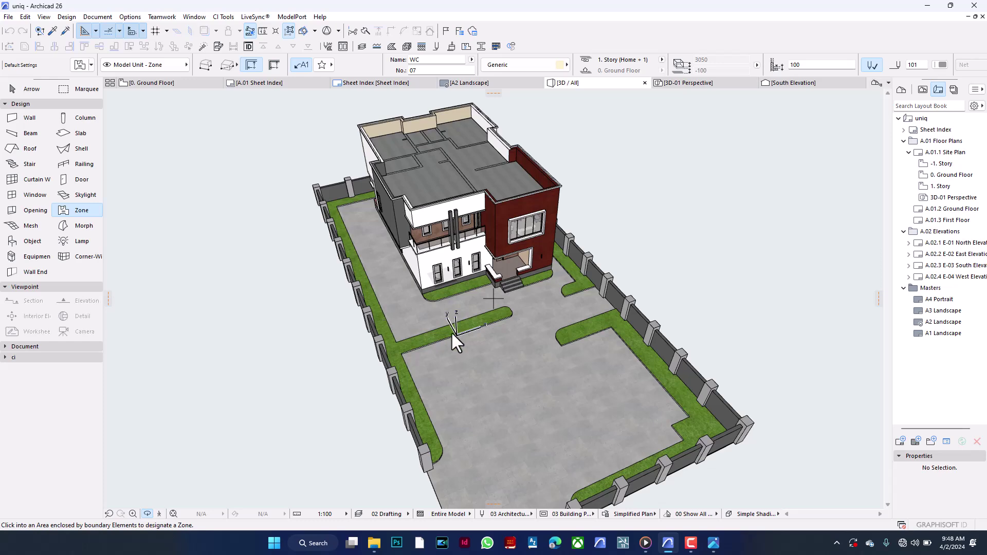
Frame a close, low perspective of the house along the fence, then switch to the reference photos
{"action": "key", "text": "F3"}
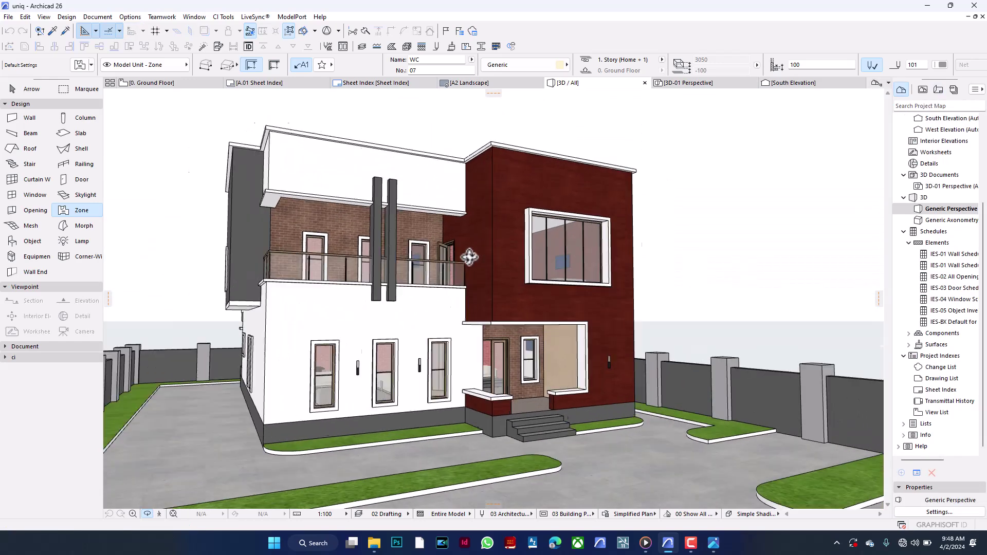
{"action": "mouse_move", "coordinate": [421, 312]}
{"action": "left_mouse_down"}
{"action": "mouse_move", "coordinate": [295, 315]}
{"action": "mouse_move", "coordinate": [681, 326]}
{"action": "mouse_move", "coordinate": [639, 333]}
{"action": "mouse_move", "coordinate": [645, 327]}
{"action": "mouse_move", "coordinate": [411, 314]}
{"action": "left_mouse_up"}
{"action": "scroll", "coordinate": [411, 315], "scroll_direction": "up", "scroll_amount": 2}
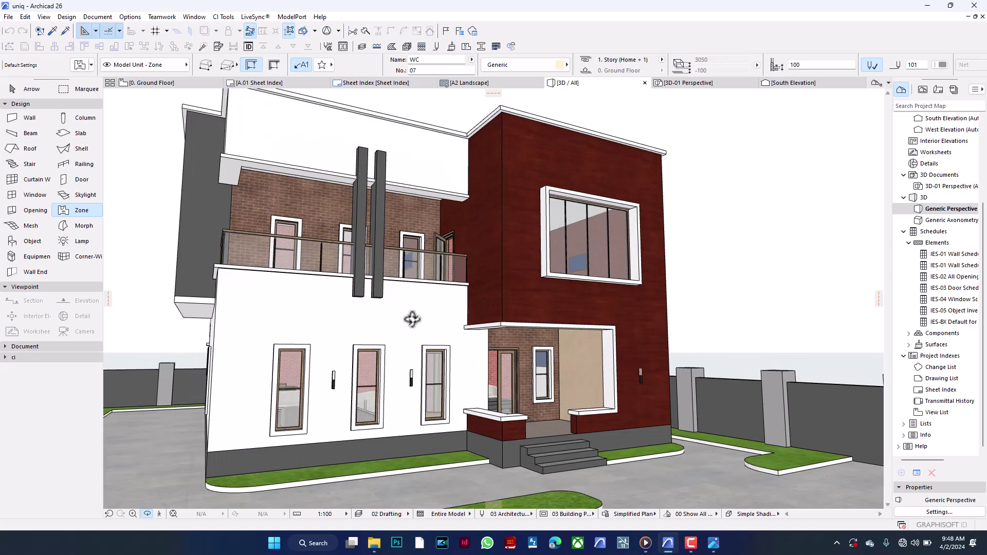
{"action": "key", "text": "alt+Tab"}
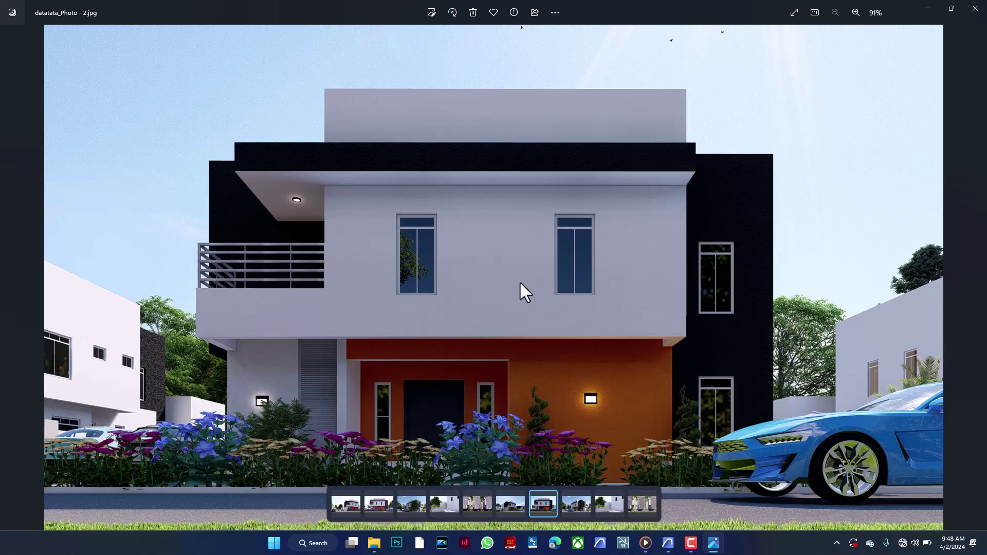
Flip through the house renders as far as datatata_Photo - 5.jpg and back to datatata_Photo - 1.jpg
{"action": "key", "text": "Right"}
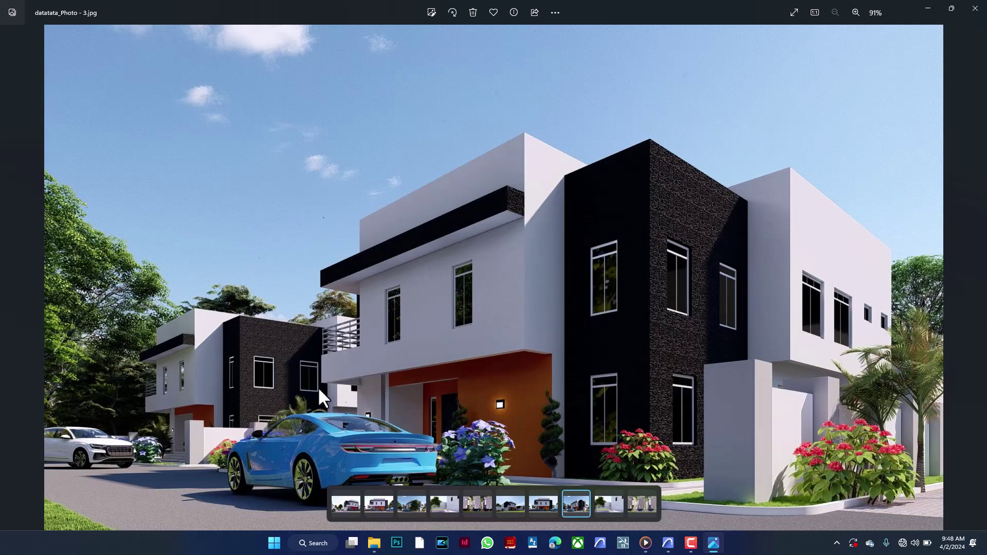
{"action": "key", "text": "Right"}
{"action": "key", "text": "Right"}
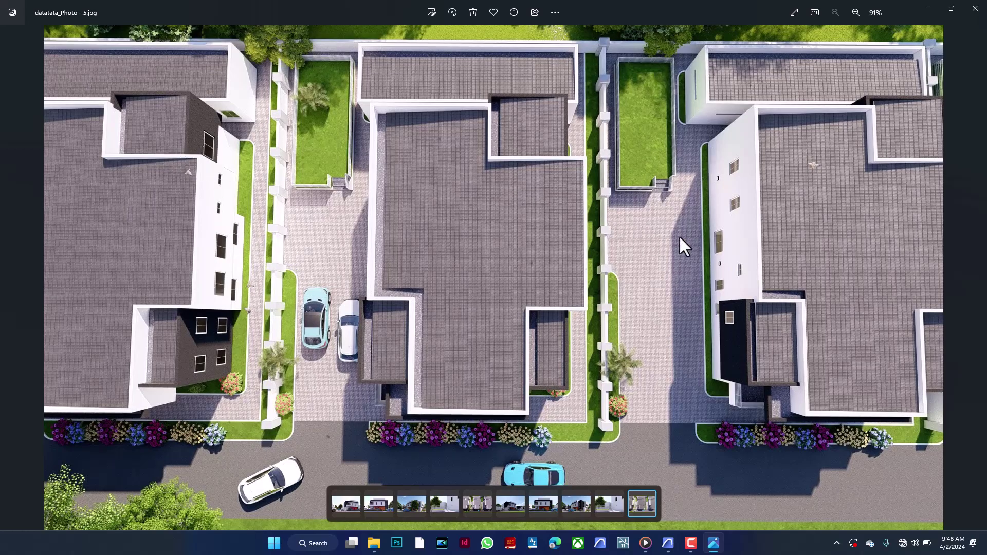
{"action": "key", "text": "Left"}
{"action": "key", "text": "Left"}
{"action": "key", "text": "Left"}
{"action": "key", "text": "Left"}
{"action": "key", "text": "Left"}
{"action": "key", "text": "Right"}
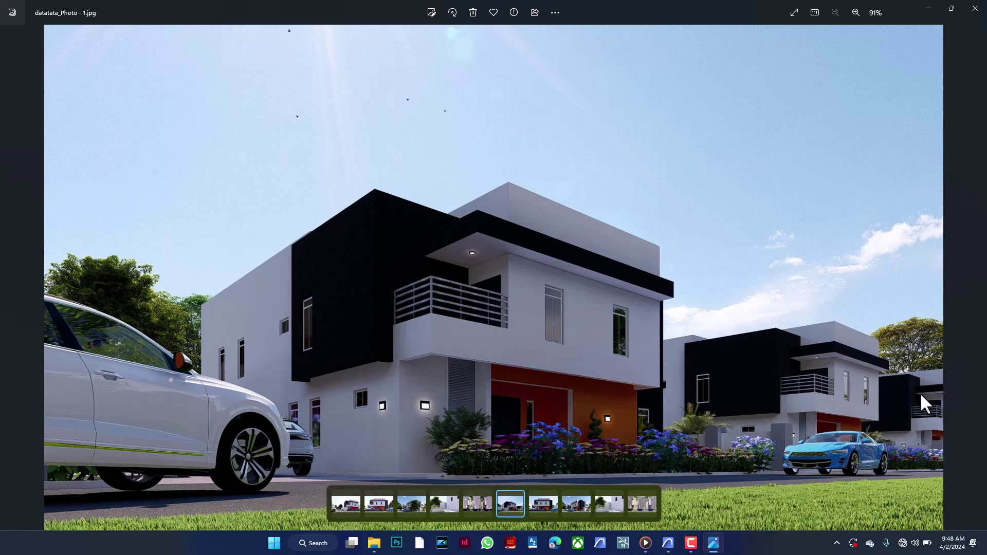
Minimize the photo viewer and orbit the 3D model to a high top-down angle
{"action": "mouse_move", "coordinate": [985, 310]}
{"action": "left_click", "coordinate": [928, 8]}
{"action": "middle_click_drag", "start_coordinate": [610, 267], "coordinate": [458, 357], "text": "shift"}
{"action": "scroll", "coordinate": [458, 357], "scroll_direction": "down", "scroll_amount": 3}
Open the 0. Ground Floor plan and zoom out to 33% to show the whole plot
{"action": "left_click", "coordinate": [185, 85]}
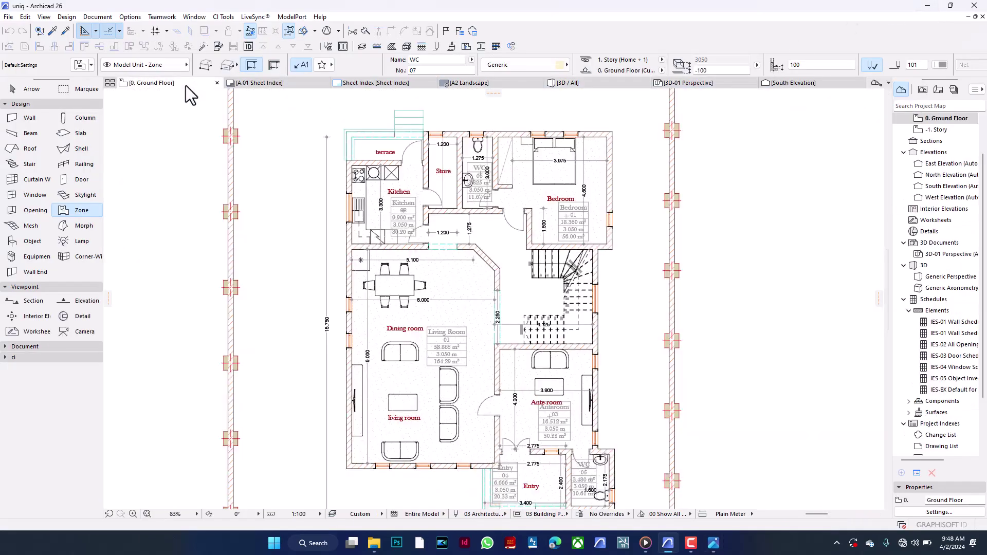
{"action": "scroll", "coordinate": [368, 220], "scroll_direction": "down", "scroll_amount": 1}
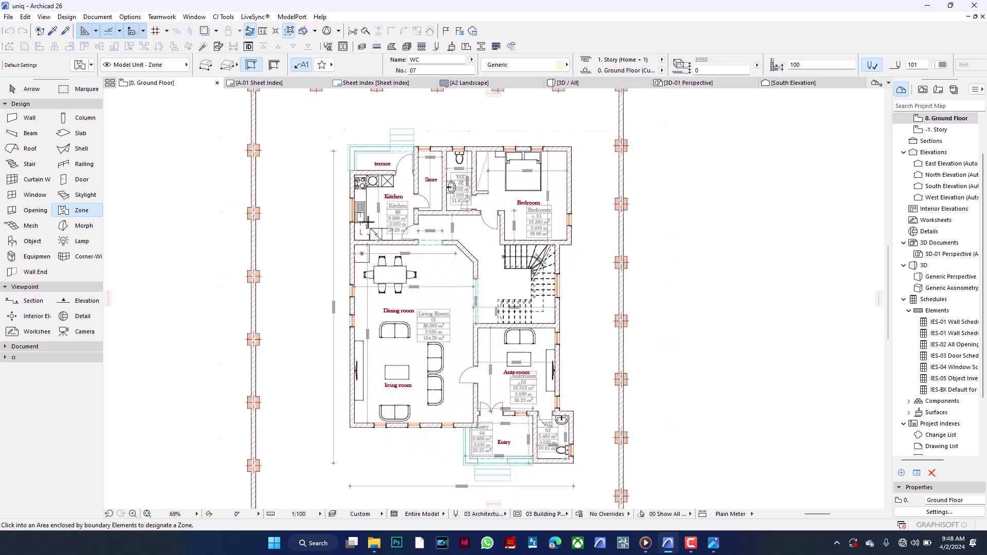
{"action": "scroll", "coordinate": [359, 202], "scroll_direction": "down", "scroll_amount": 3}
{"action": "scroll", "coordinate": [256, 129], "scroll_direction": "down", "scroll_amount": 1}
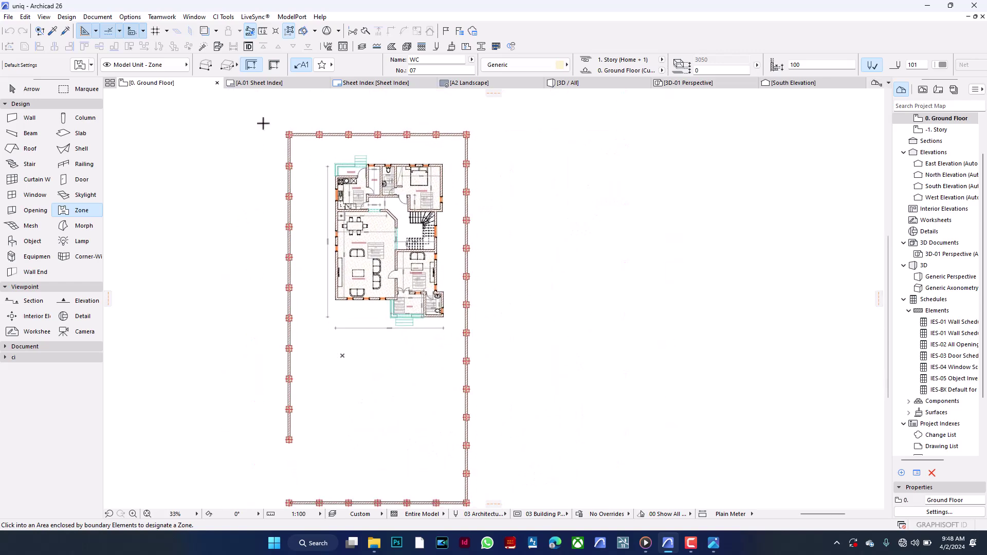
Marquee-select everything on the fenced plot with the Arrow tool, then clear the selection
{"action": "left_click", "coordinate": [24, 92]}
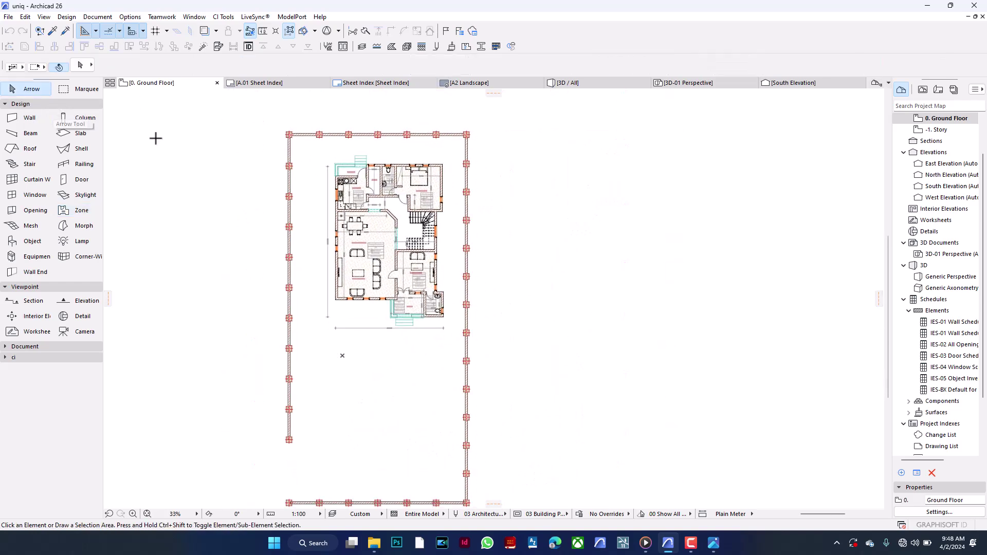
{"action": "left_click", "coordinate": [244, 109]}
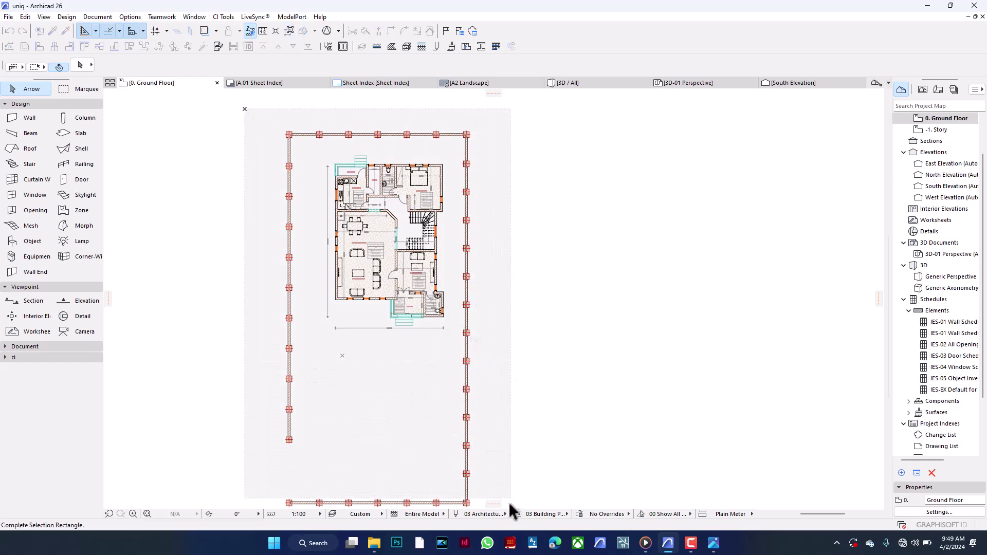
{"action": "left_click", "coordinate": [524, 390]}
{"action": "key", "text": "Escape"}
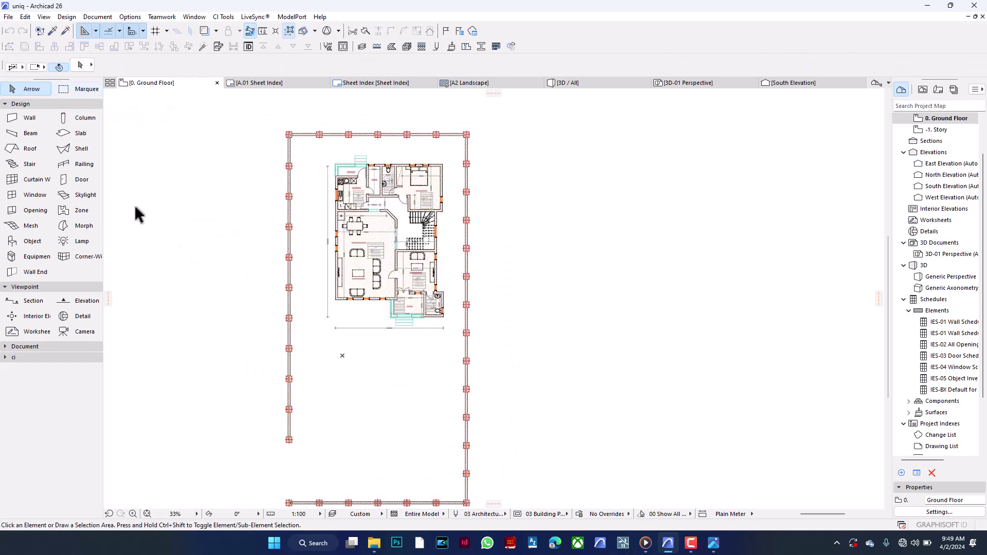
{"action": "left_click", "coordinate": [573, 86]}
{"action": "scroll", "coordinate": [579, 124], "scroll_direction": "down", "scroll_amount": 10}
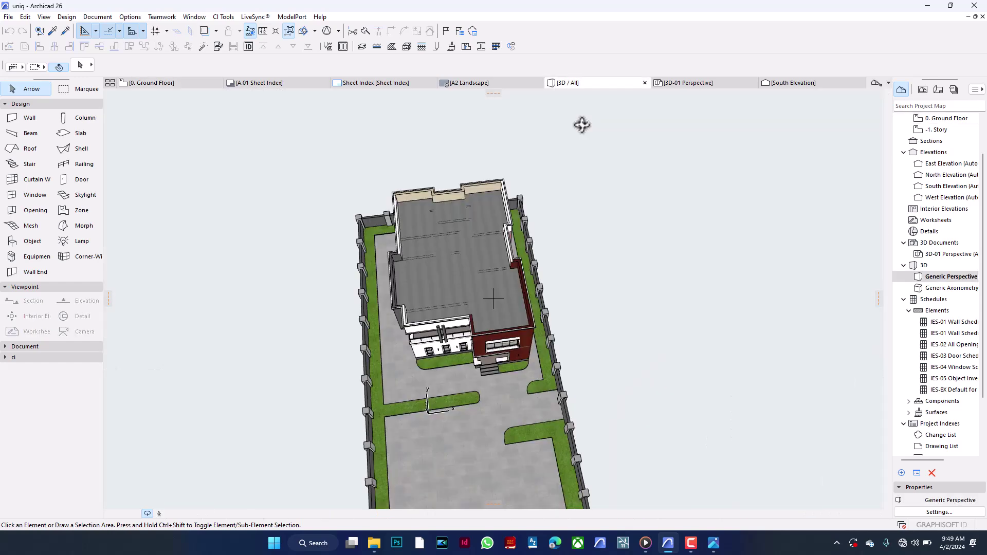
{"action": "middle_click_drag", "start_coordinate": [456, 236], "coordinate": [477, 309], "text": "shift"}
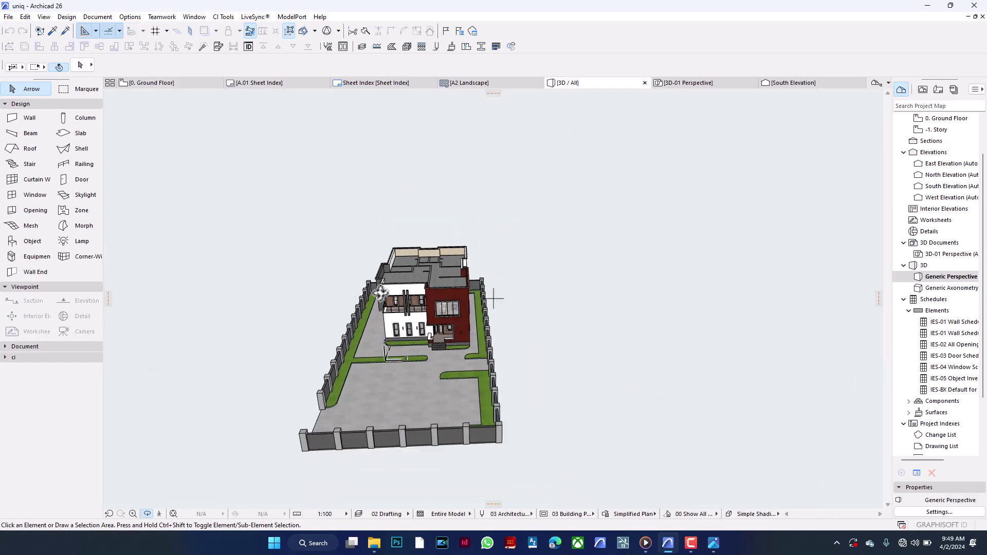
{"action": "middle_click_drag", "start_coordinate": [504, 358], "coordinate": [467, 326], "text": "shift"}
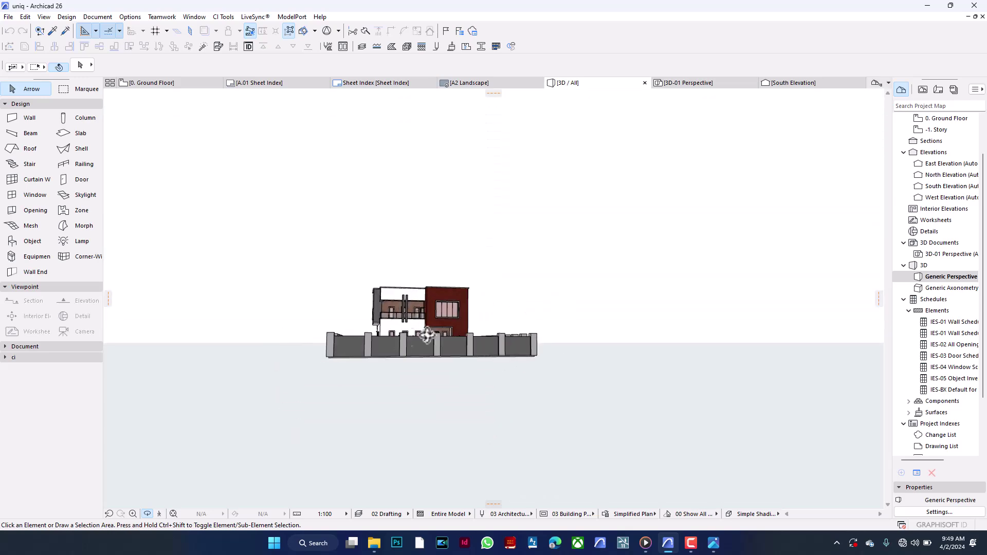
{"action": "scroll", "coordinate": [459, 326], "scroll_direction": "up", "scroll_amount": 5}
{"action": "mouse_move", "coordinate": [403, 317]}
{"action": "middle_mouse_down", "text": "shift"}
{"action": "mouse_move", "coordinate": [440, 348]}
{"action": "mouse_move", "coordinate": [389, 323]}
{"action": "middle_mouse_up", "text": "shift"}
{"action": "scroll", "coordinate": [388, 323], "scroll_direction": "up", "scroll_amount": 8}
{"action": "scroll", "coordinate": [434, 353], "scroll_direction": "down", "scroll_amount": 6}
{"action": "middle_click_drag", "start_coordinate": [457, 354], "coordinate": [452, 335], "text": "shift"}
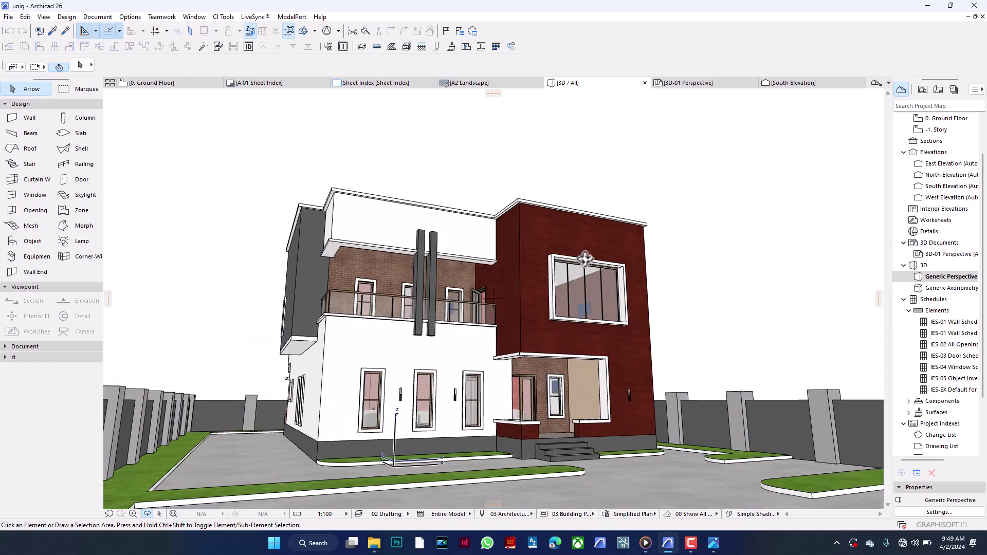
{"action": "middle_click_drag", "start_coordinate": [545, 312], "coordinate": [434, 282], "text": "shift"}
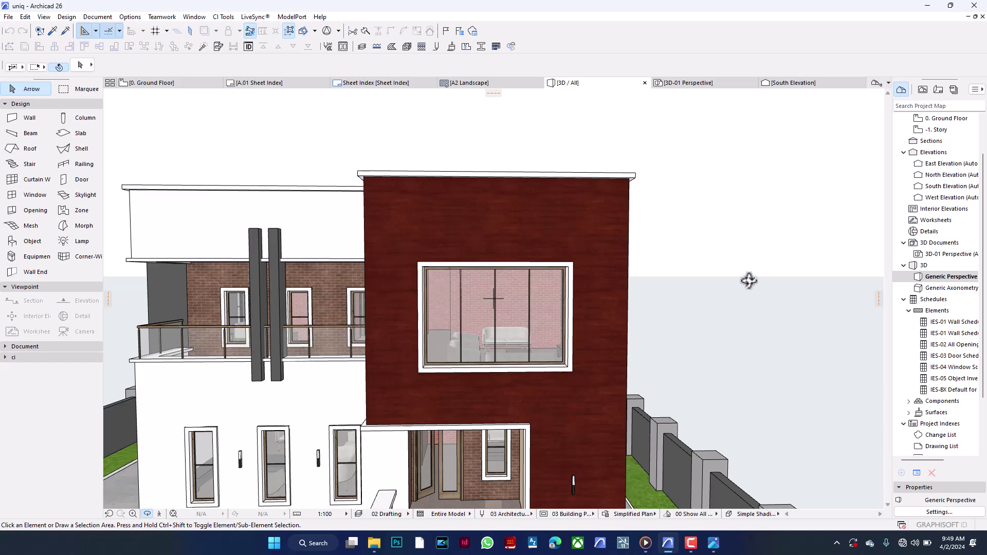
{"action": "scroll", "coordinate": [748, 281], "scroll_direction": "down", "scroll_amount": 6}
{"action": "left_click_drag", "start_coordinate": [646, 347], "coordinate": [243, 399]}
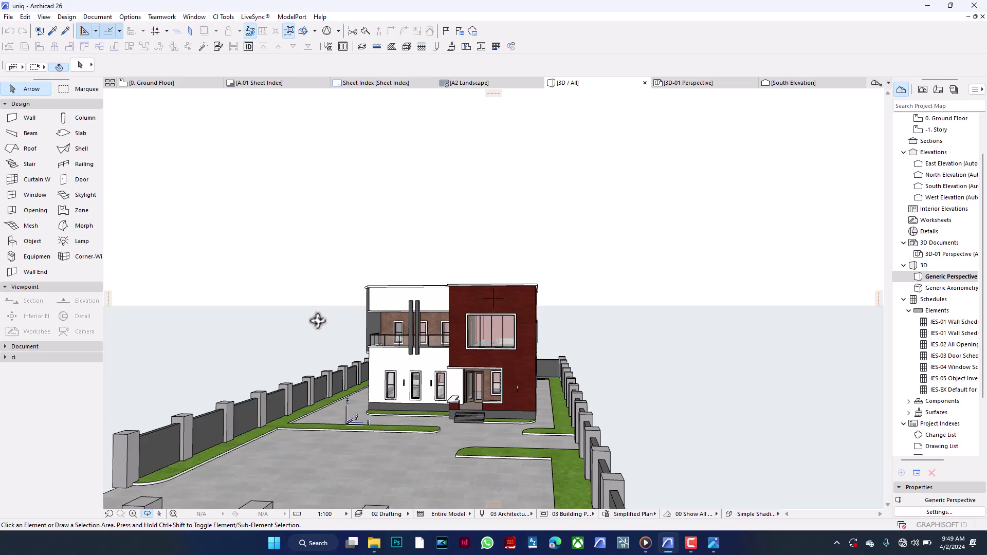
{"action": "left_click_drag", "start_coordinate": [353, 298], "coordinate": [414, 367]}
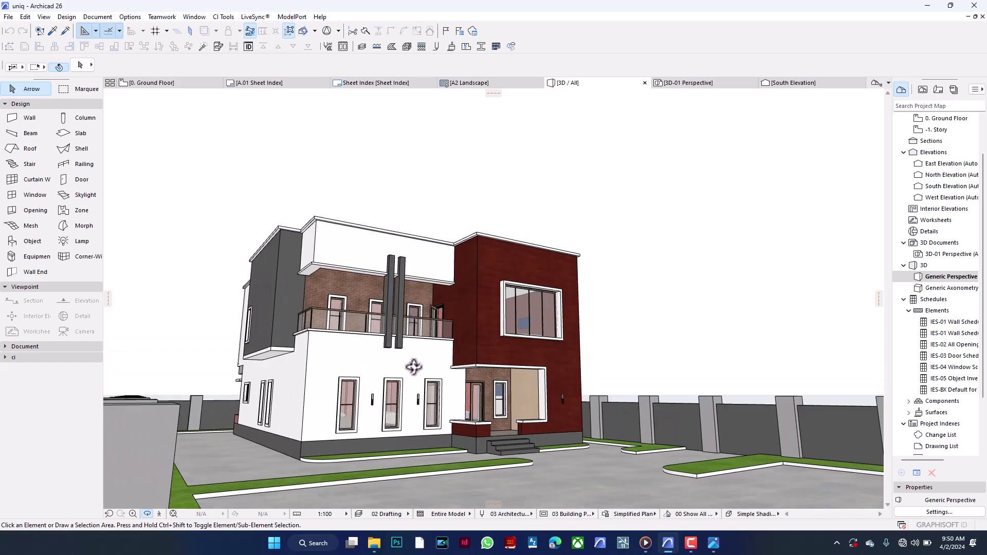
{"action": "scroll", "coordinate": [414, 367], "scroll_direction": "up", "scroll_amount": 5}
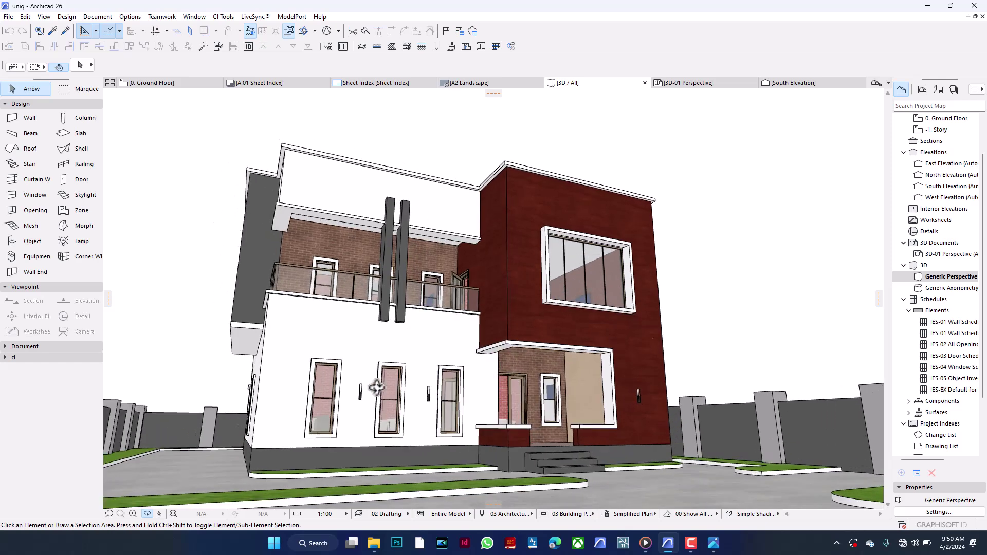
{"action": "left_click_drag", "start_coordinate": [401, 398], "coordinate": [413, 393]}
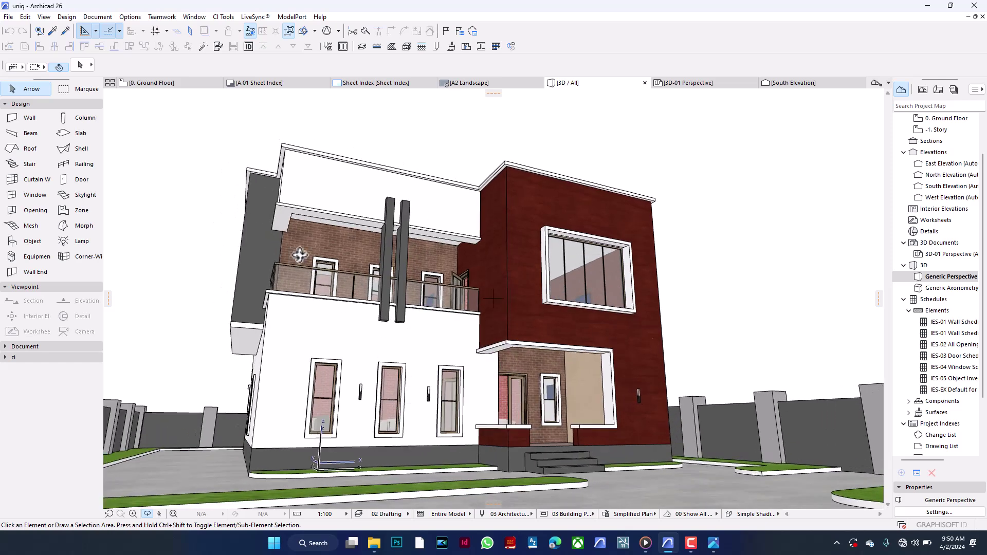
{"action": "left_click_drag", "start_coordinate": [420, 293], "coordinate": [435, 311]}
Zoom the ground floor plan, check the 3D-01 Perspective document, and return to the plan
{"action": "left_click", "coordinate": [165, 82]}
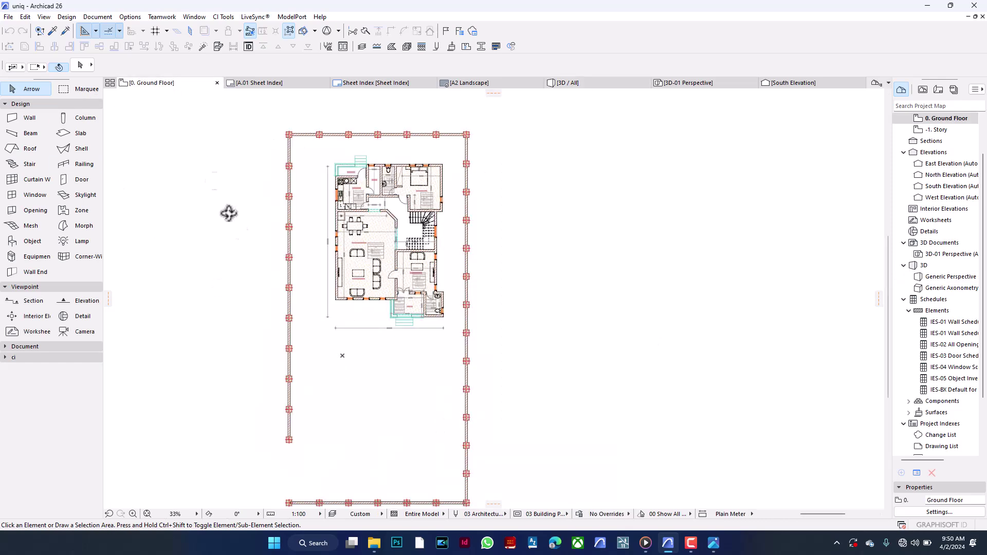
{"action": "scroll", "coordinate": [396, 178], "scroll_direction": "up", "scroll_amount": 2}
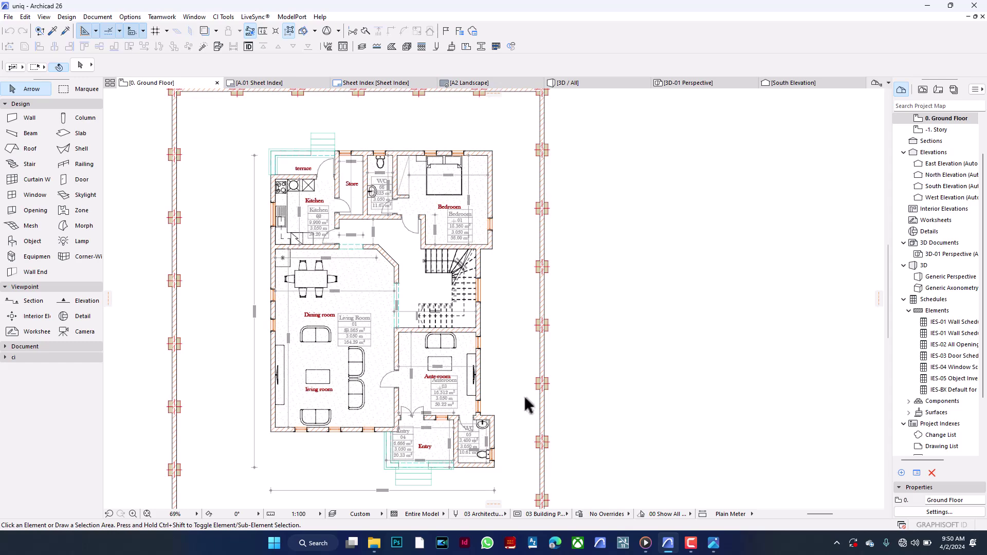
{"action": "left_click", "coordinate": [694, 86]}
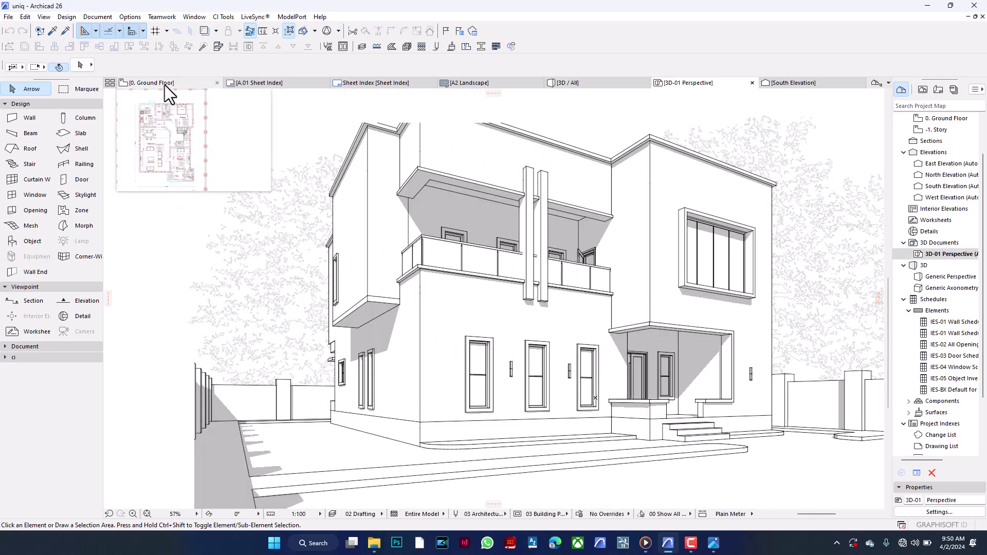
{"action": "left_click", "coordinate": [165, 85]}
Orbit and zoom the 3D / All model to see the red tower from the left
{"action": "left_click", "coordinate": [597, 83]}
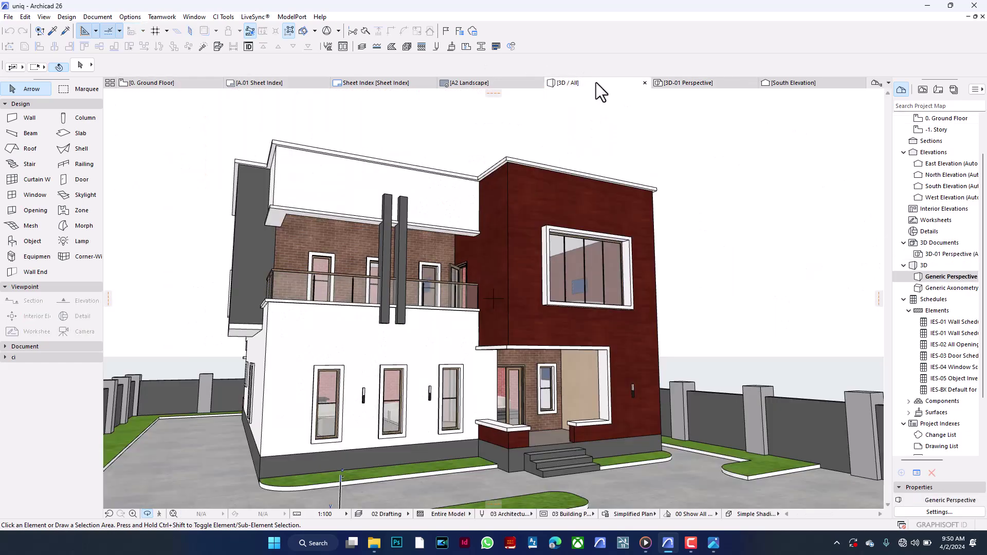
{"action": "left_click_drag", "start_coordinate": [597, 105], "coordinate": [457, 318]}
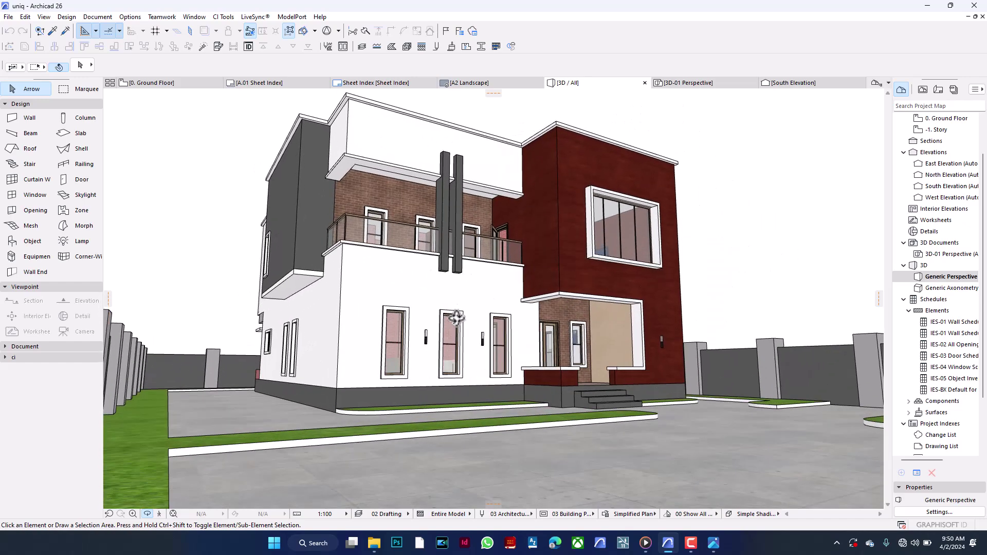
{"action": "scroll", "coordinate": [450, 308], "scroll_direction": "up", "scroll_amount": 3}
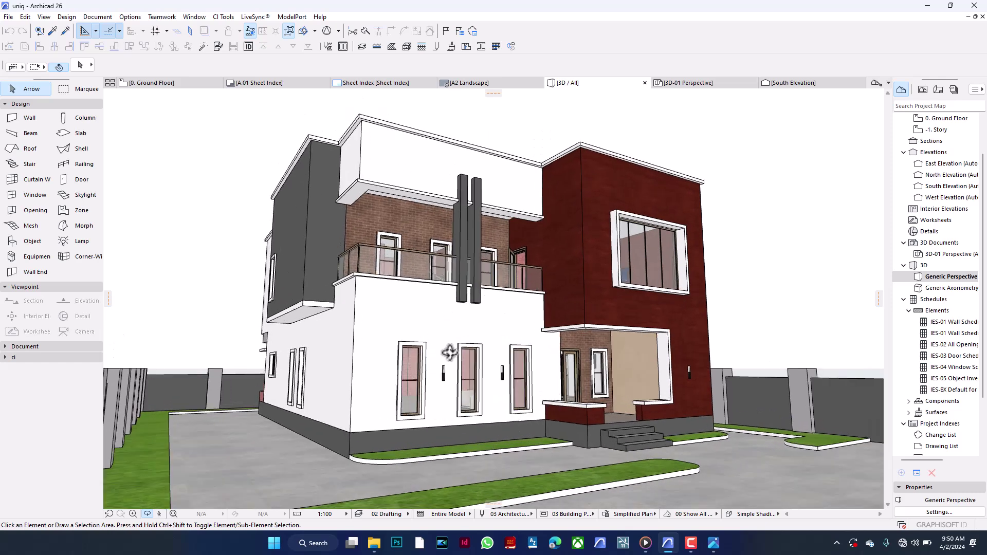
Switch the 3D view to two-point perspective
{"action": "right_click", "coordinate": [818, 187]}
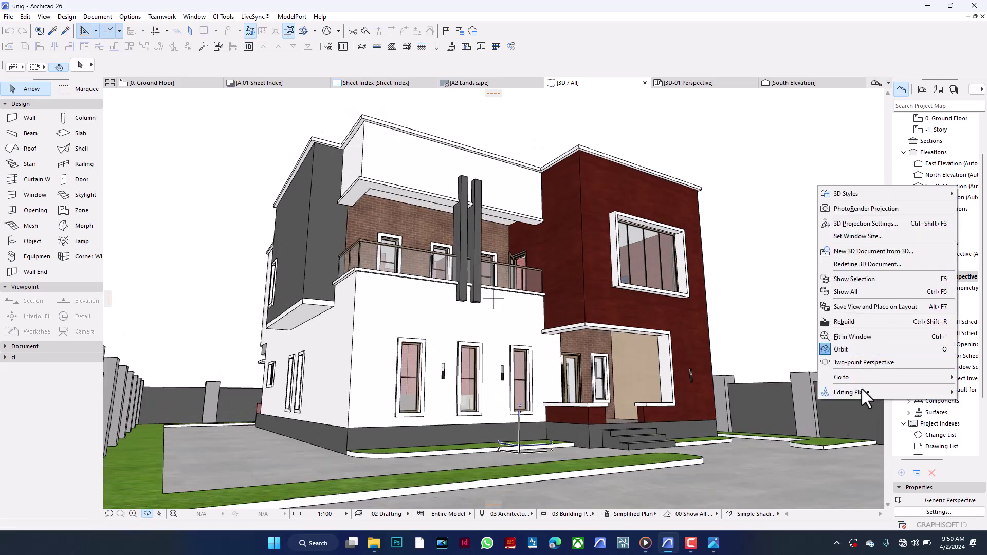
{"action": "left_click", "coordinate": [871, 362]}
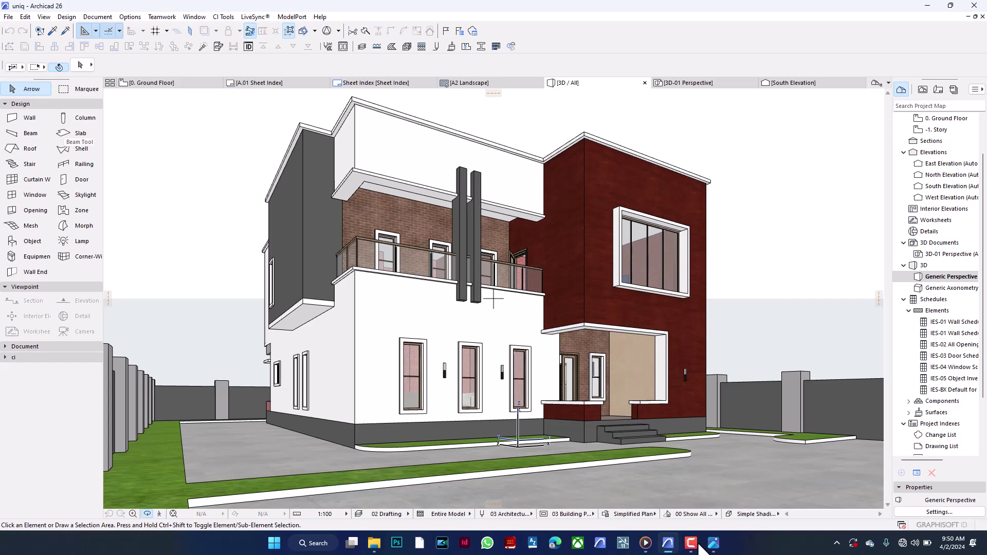
{"action": "left_click", "coordinate": [8, 17]}
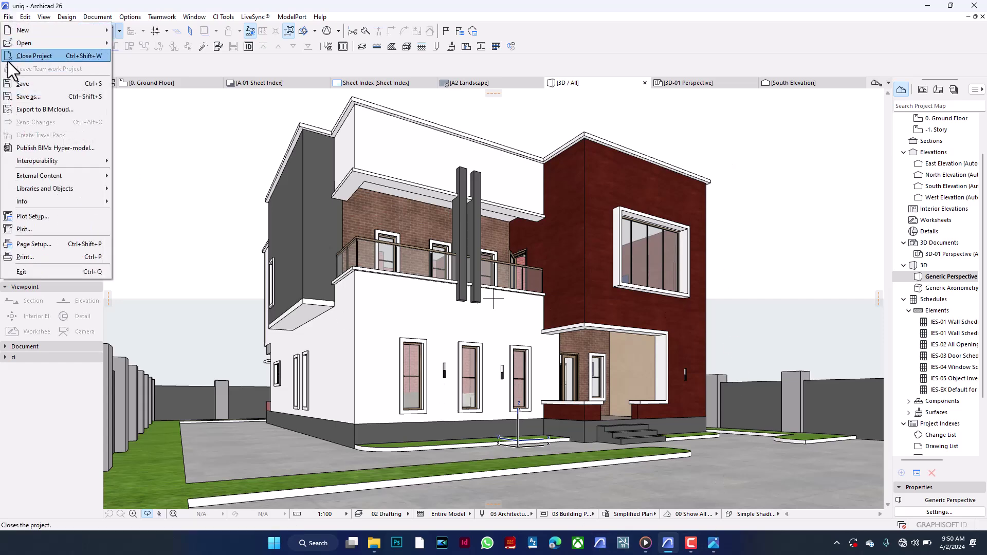
{"action": "left_click", "coordinate": [23, 83]}
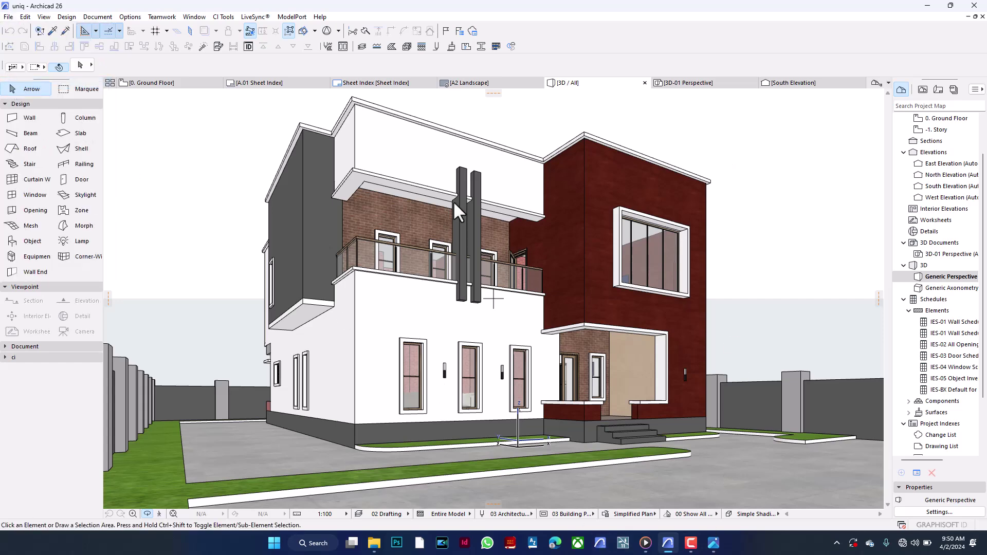
Start Save As and create a 'Modules tutorial' folder in the parent folder
{"action": "left_click", "coordinate": [8, 17]}
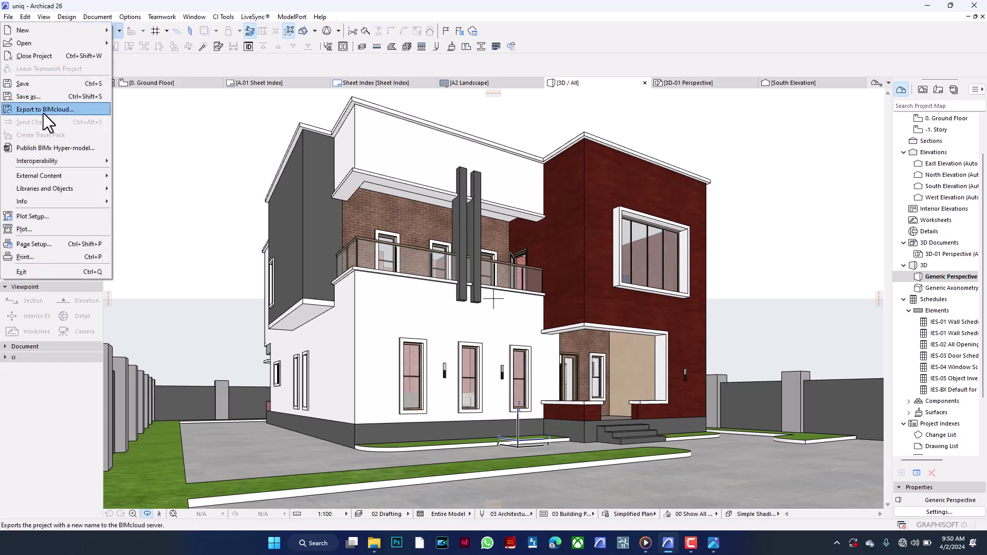
{"action": "left_click", "coordinate": [47, 97]}
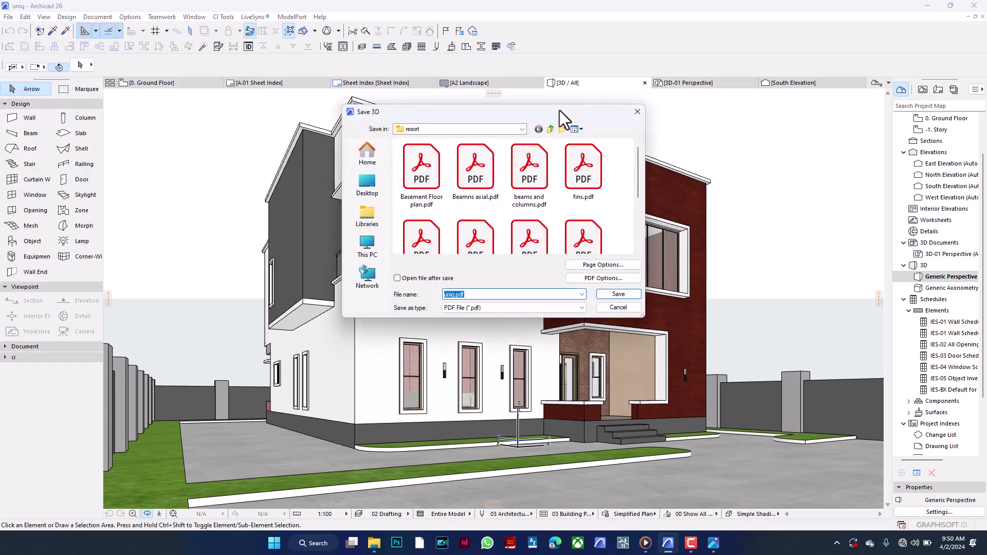
{"action": "left_click", "coordinate": [552, 127]}
{"action": "left_click", "coordinate": [563, 129]}
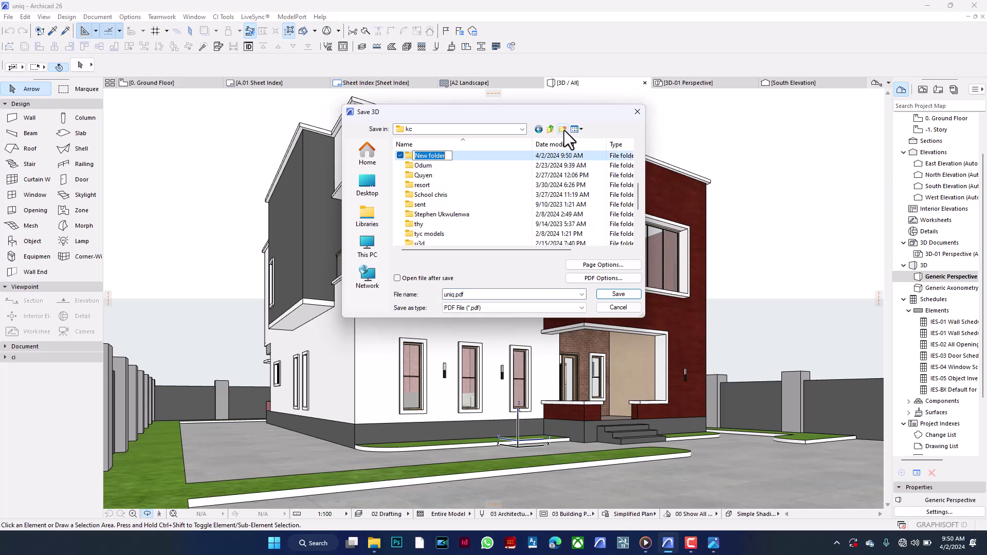
{"action": "type", "text": "Modules tutorial"}
{"action": "key", "text": "Return"}
{"action": "key", "text": "Return"}
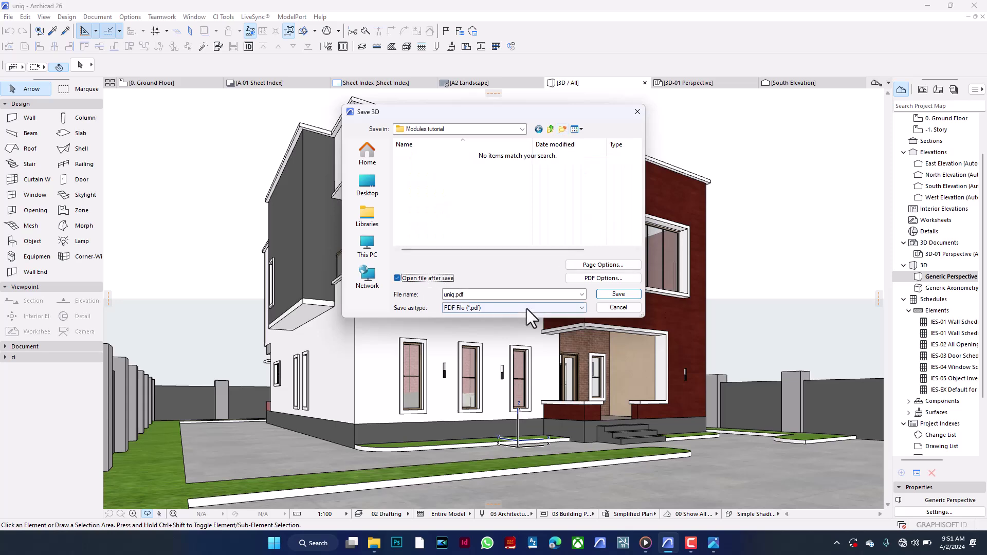
Save the project as 'Main file' in Archicad Solo Project (*.pln) format
{"action": "left_click", "coordinate": [526, 308]}
{"action": "scroll", "coordinate": [538, 322], "scroll_direction": "up", "scroll_amount": 1}
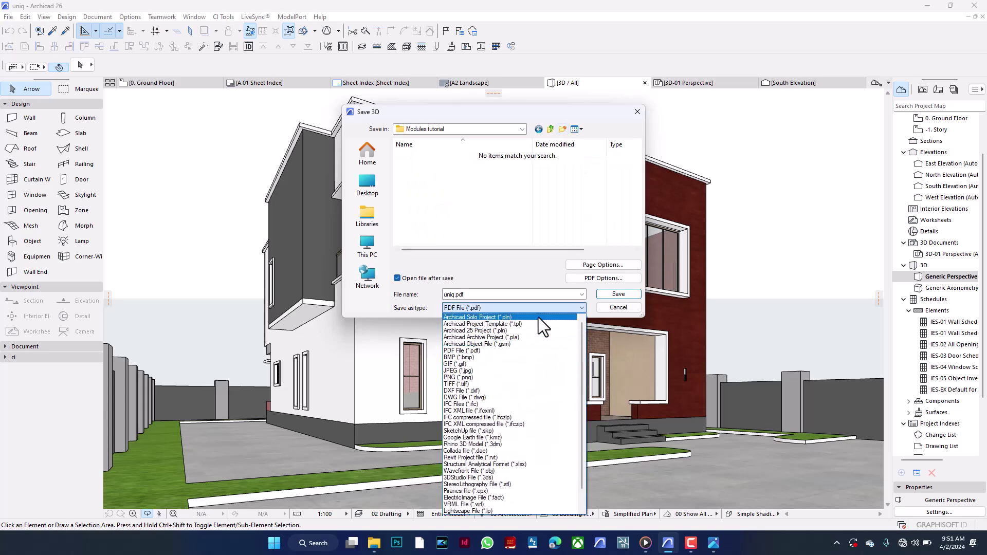
{"action": "left_click", "coordinate": [538, 317]}
{"action": "double_click", "coordinate": [522, 295]}
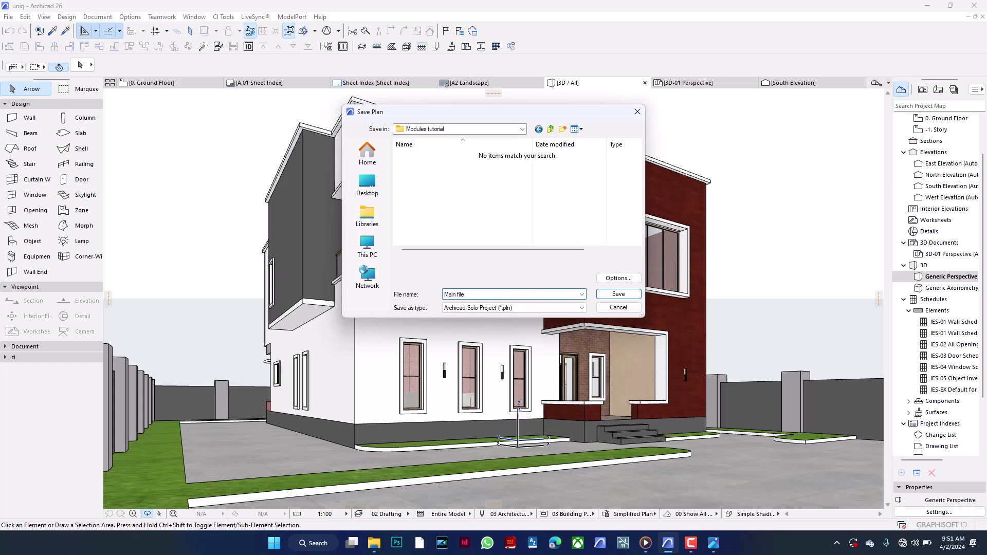
{"action": "left_click", "coordinate": [621, 291]}
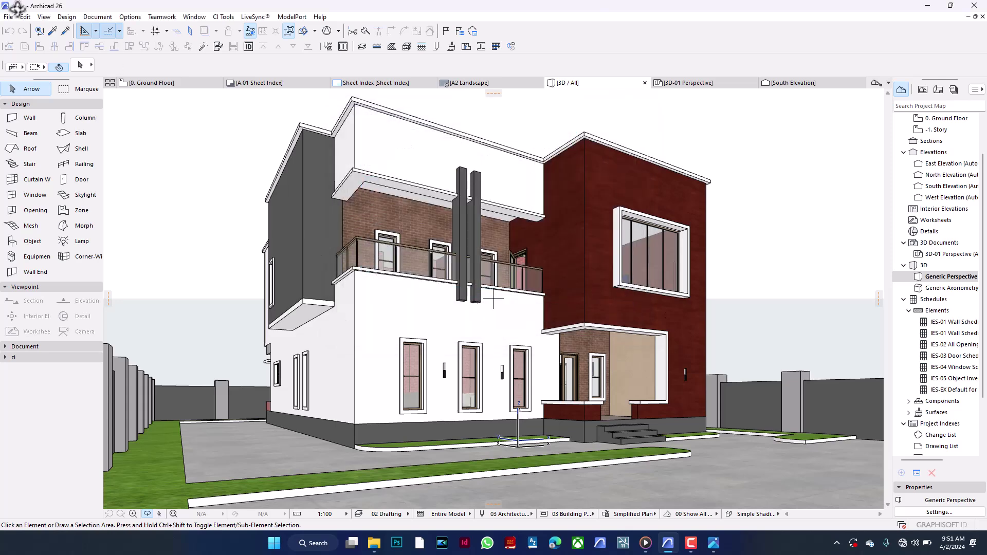
Zoom out on the 0. Ground Floor plan, then open the -1. Story plan from the Project Map
{"action": "left_click", "coordinate": [199, 84]}
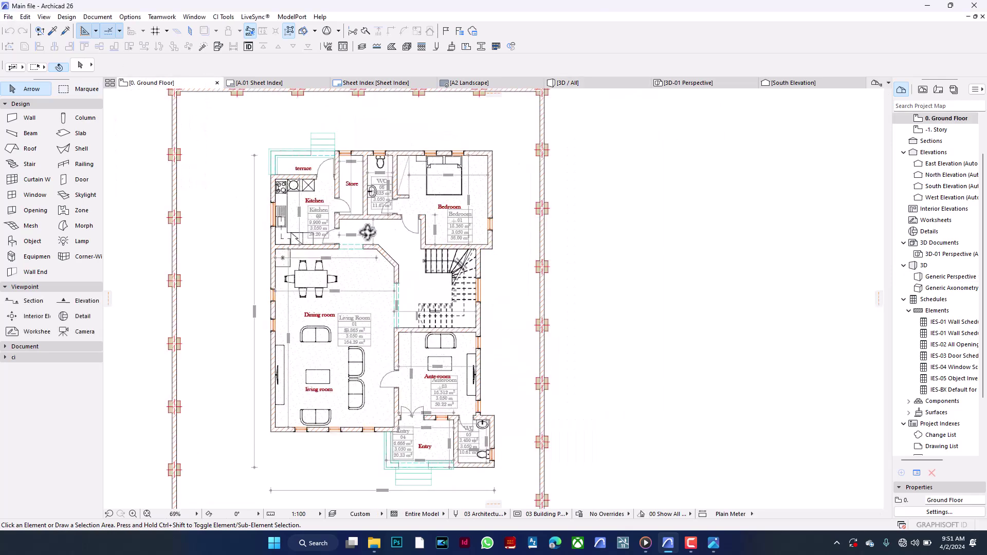
{"action": "scroll", "coordinate": [538, 213], "scroll_direction": "down", "scroll_amount": 4}
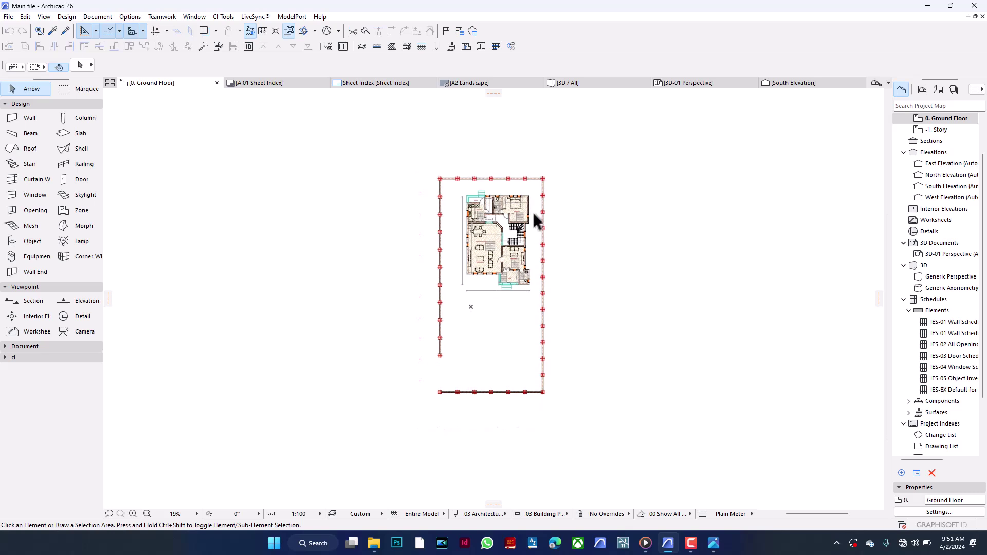
{"action": "double_click", "coordinate": [940, 129]}
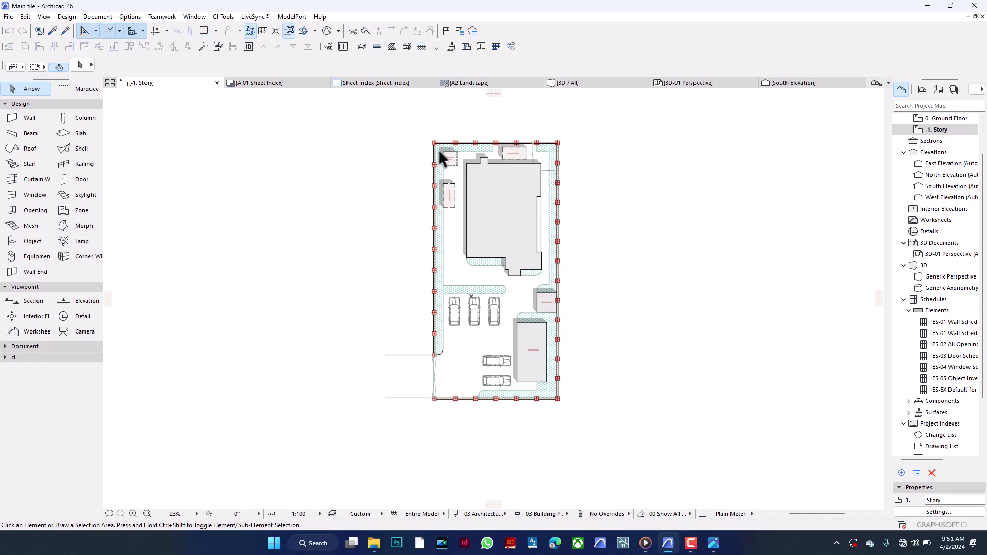
Check the west-edge columns and zoom in on the west soak-away pit
{"action": "scroll", "coordinate": [443, 162], "scroll_direction": "up", "scroll_amount": 3}
{"action": "left_click", "coordinate": [426, 188]}
{"action": "scroll", "coordinate": [428, 187], "scroll_direction": "down", "scroll_amount": 3}
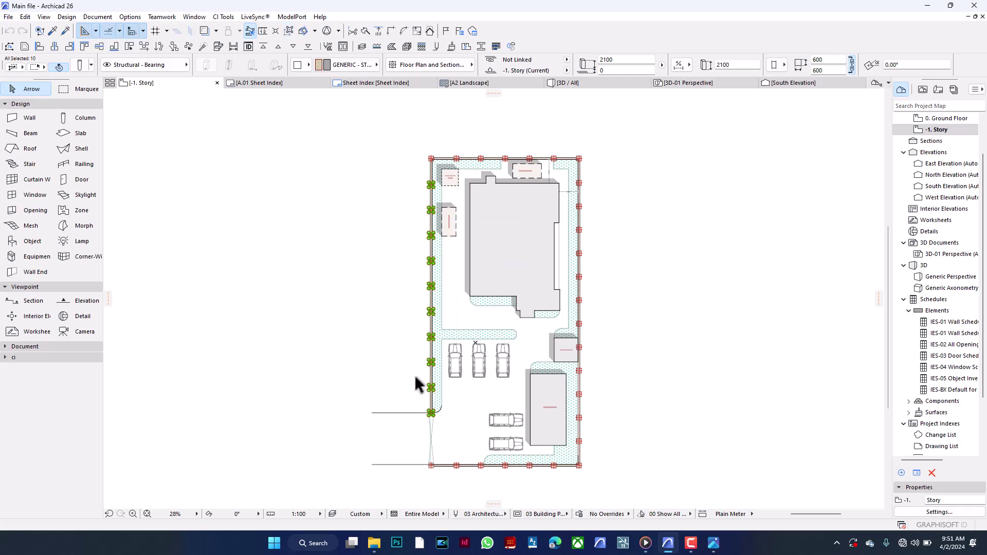
{"action": "key", "text": "Escape"}
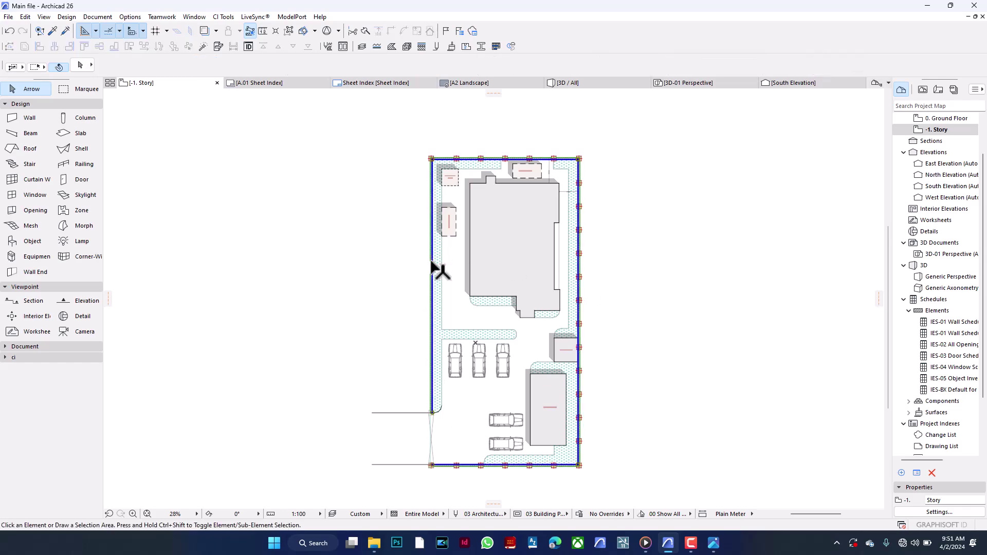
{"action": "left_click", "coordinate": [289, 31]}
{"action": "left_click", "coordinate": [447, 242]}
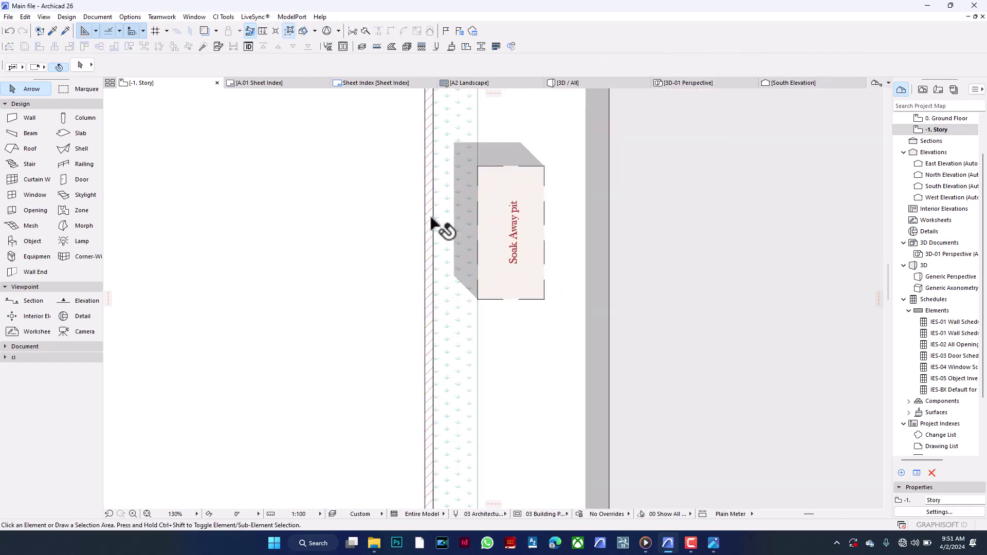
{"action": "scroll", "coordinate": [427, 273], "scroll_direction": "down", "scroll_amount": 5}
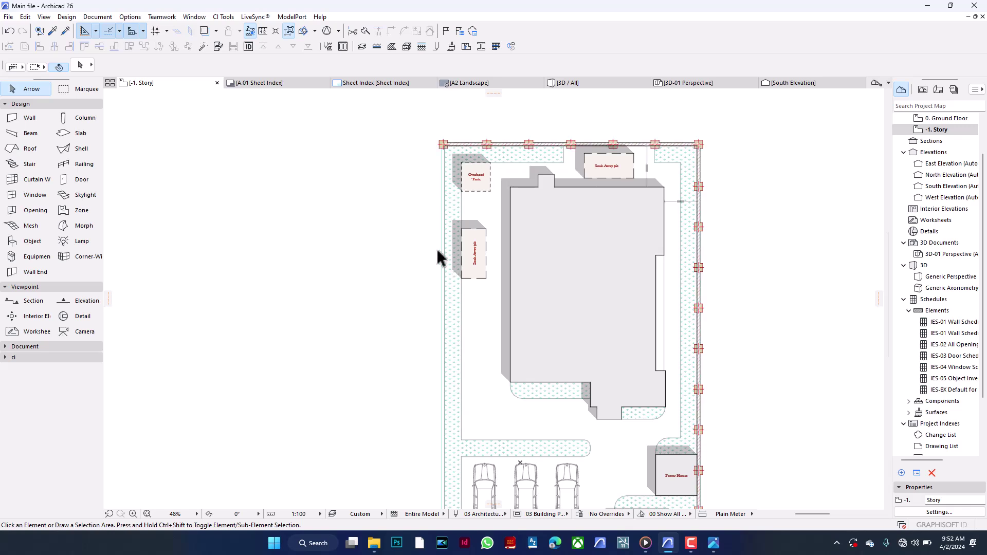
{"action": "scroll", "coordinate": [440, 263], "scroll_direction": "up", "scroll_amount": 5}
Offset the site slab edge, then deselect it and check a south-boundary column
{"action": "left_click", "coordinate": [446, 241]}
{"action": "left_click", "coordinate": [452, 236]}
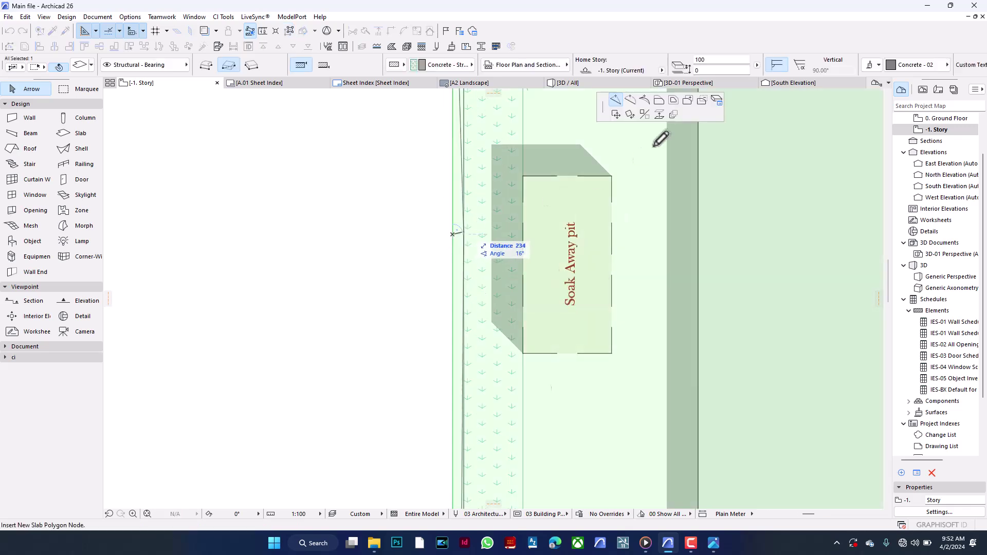
{"action": "left_click", "coordinate": [660, 100]}
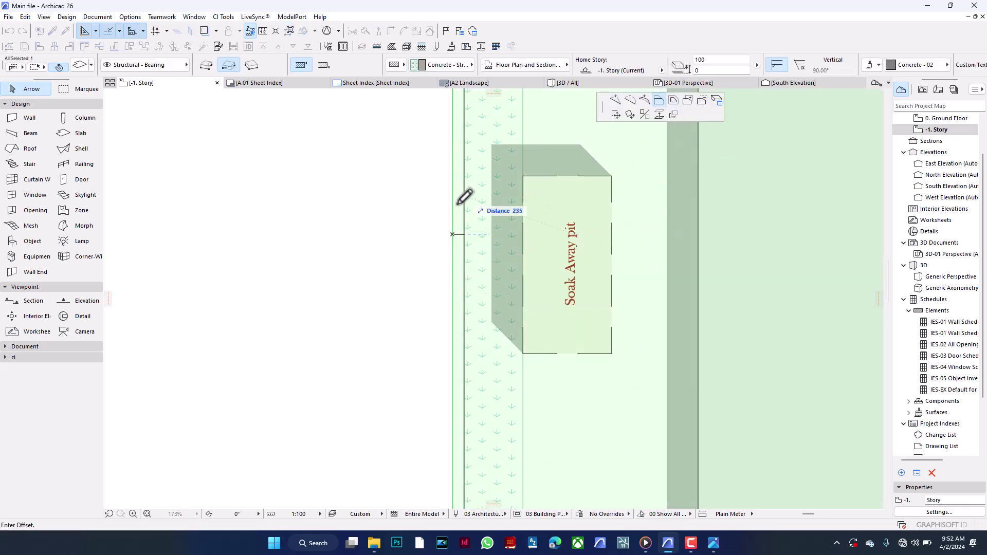
{"action": "left_click", "coordinate": [478, 241]}
{"action": "scroll", "coordinate": [478, 246], "scroll_direction": "down", "scroll_amount": 5}
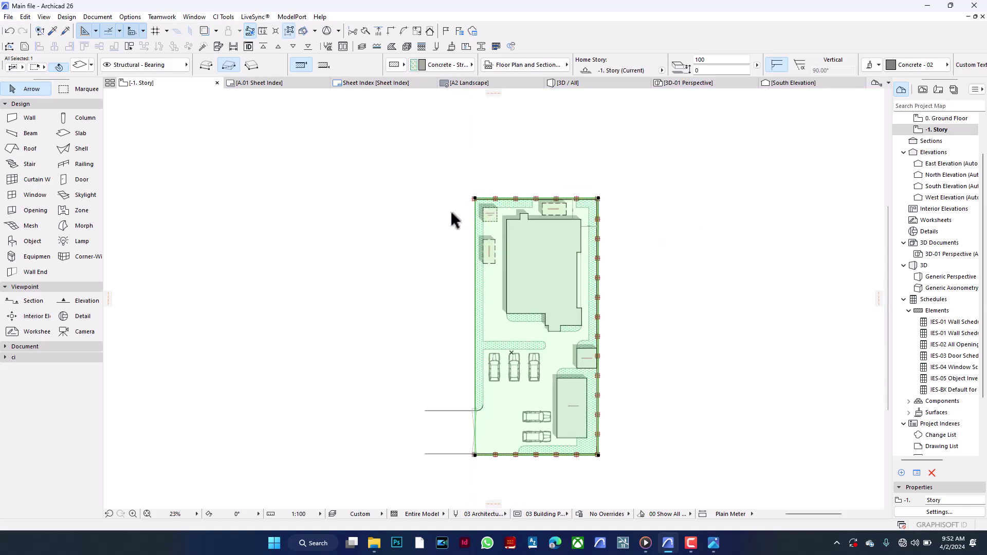
{"action": "left_click", "coordinate": [451, 213]}
{"action": "scroll", "coordinate": [473, 233], "scroll_direction": "up", "scroll_amount": 5}
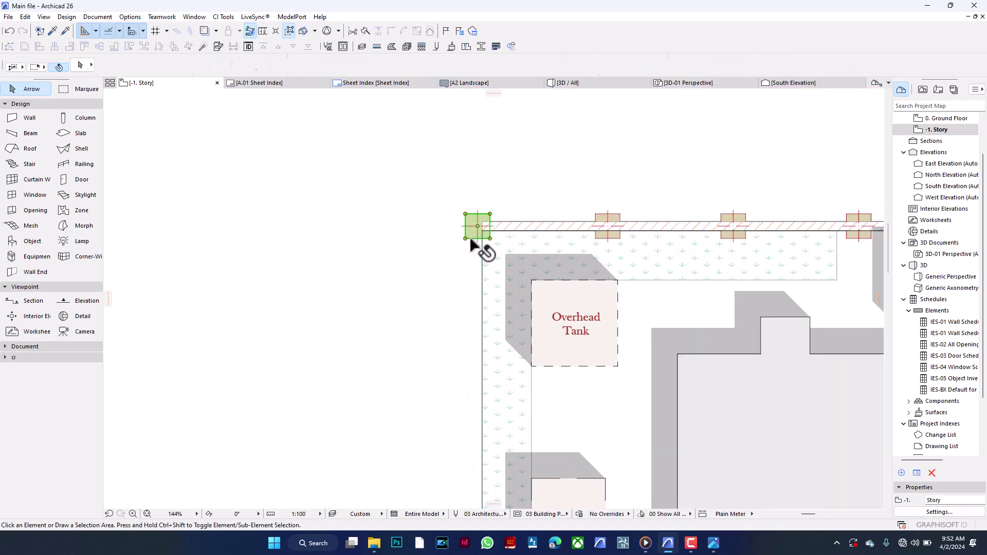
{"action": "scroll", "coordinate": [473, 242], "scroll_direction": "down", "scroll_amount": 10}
{"action": "scroll", "coordinate": [486, 283], "scroll_direction": "up", "scroll_amount": 12}
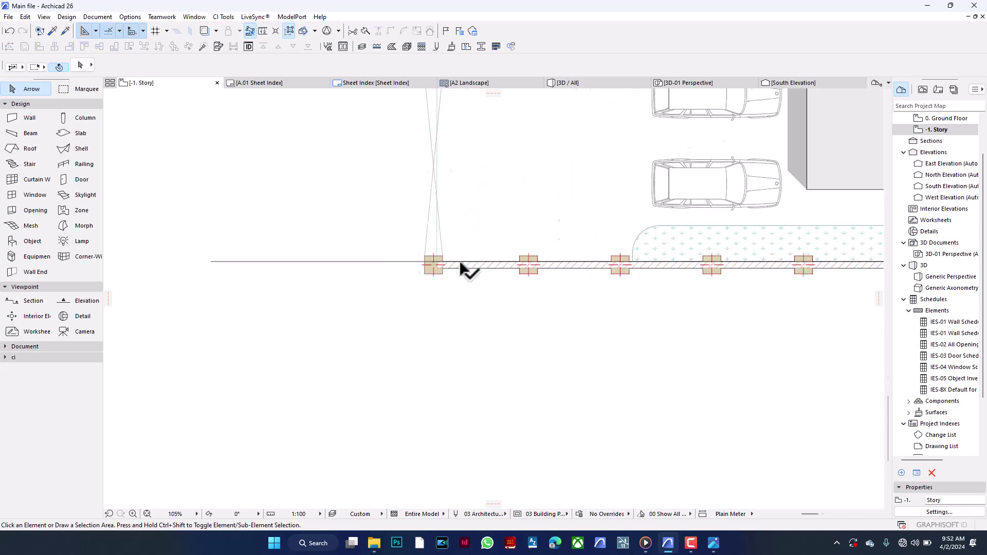
{"action": "left_click", "coordinate": [442, 281]}
{"action": "left_click", "coordinate": [466, 337]}
{"action": "scroll", "coordinate": [476, 341], "scroll_direction": "down", "scroll_amount": 8}
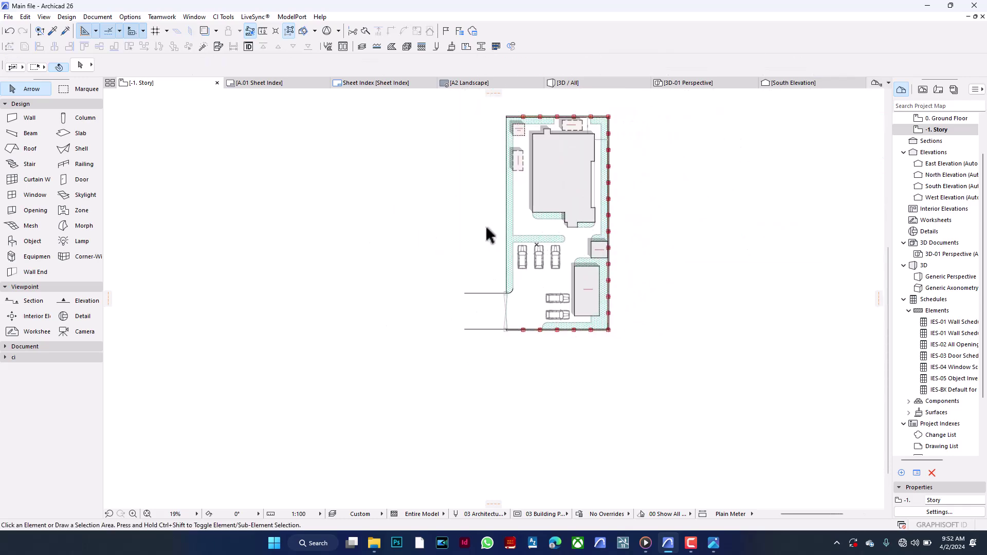
Select all site elements, split them along the parking edge and delete the lower portion
{"action": "left_click_drag", "start_coordinate": [414, 235], "coordinate": [701, 366]}
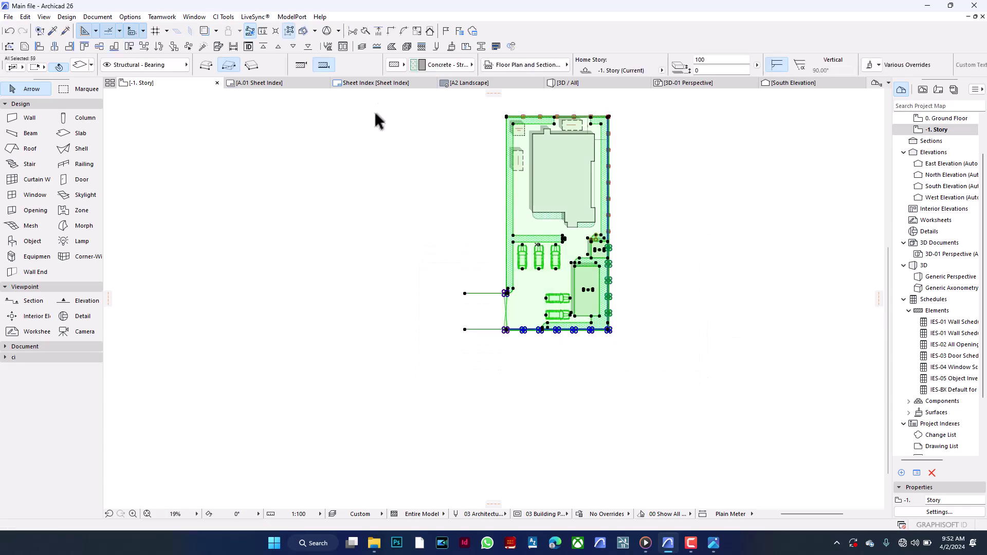
{"action": "left_click", "coordinate": [363, 32]}
{"action": "scroll", "coordinate": [514, 241], "scroll_direction": "up", "scroll_amount": 6}
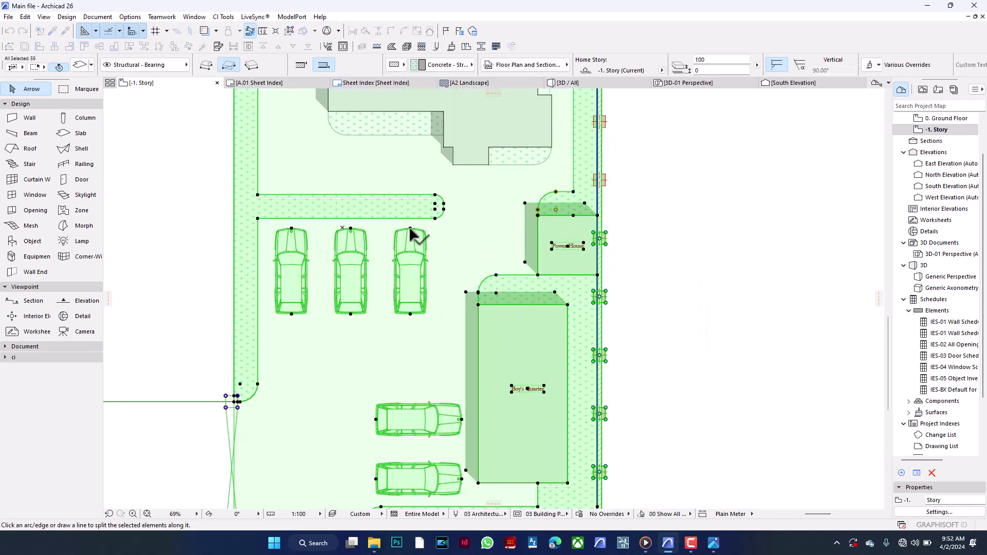
{"action": "left_click", "coordinate": [563, 282]}
{"action": "left_click", "coordinate": [566, 289]}
{"action": "scroll", "coordinate": [548, 241], "scroll_direction": "down", "scroll_amount": 3}
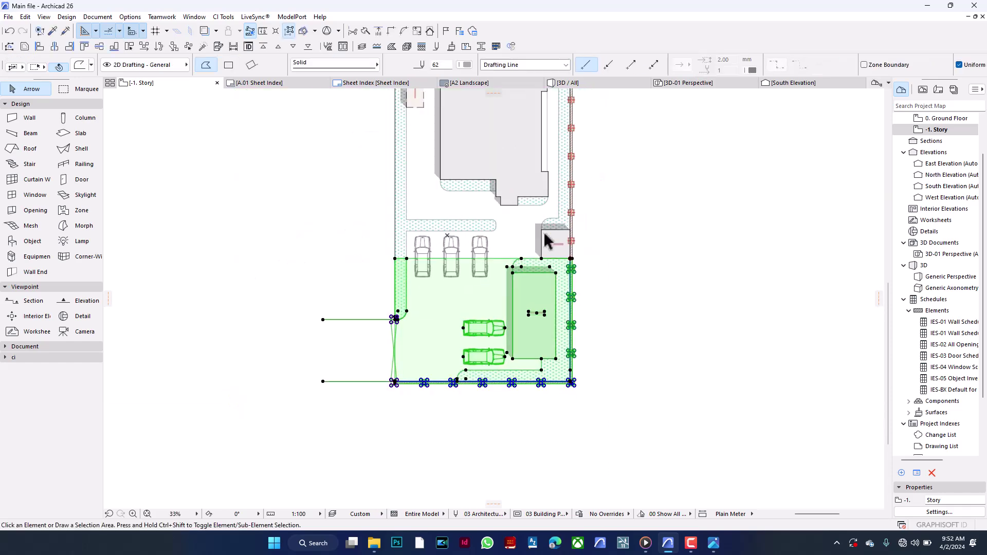
{"action": "key", "text": "Delete"}
Delete the leftover hatched paving below the split line
{"action": "left_click", "coordinate": [565, 268]}
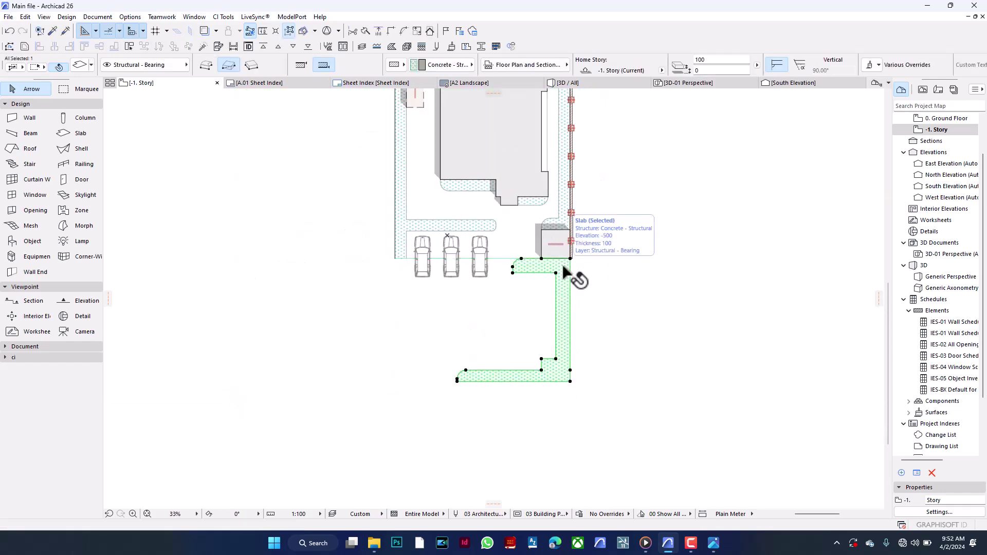
{"action": "key", "text": "Delete"}
{"action": "scroll", "coordinate": [613, 342], "scroll_direction": "down", "scroll_amount": 5}
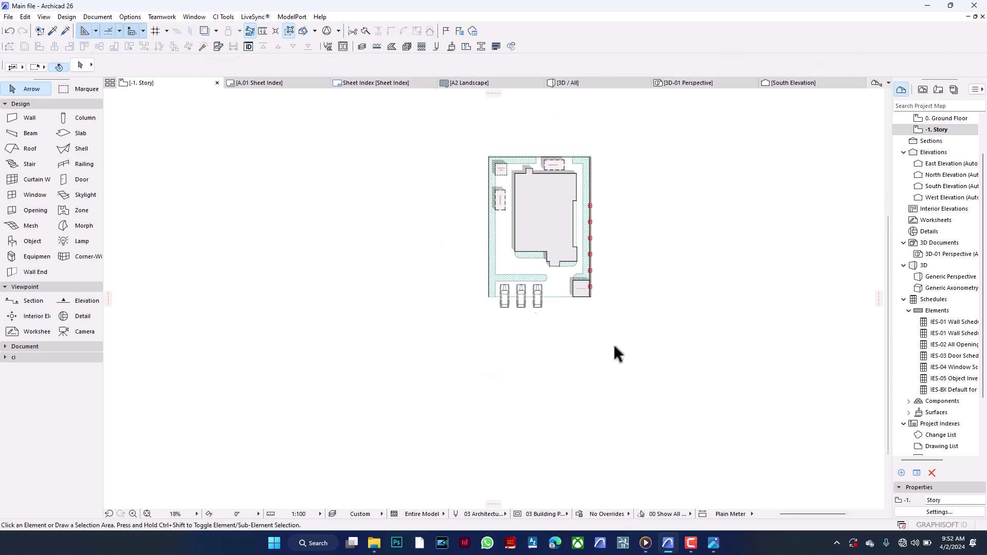
{"action": "scroll", "coordinate": [596, 306], "scroll_direction": "up", "scroll_amount": 6}
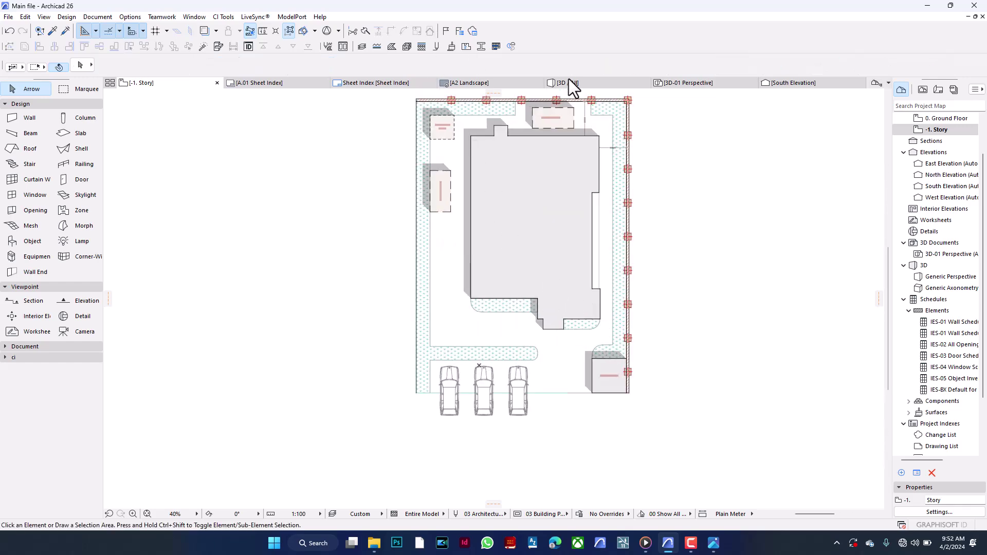
{"action": "left_click", "coordinate": [568, 83]}
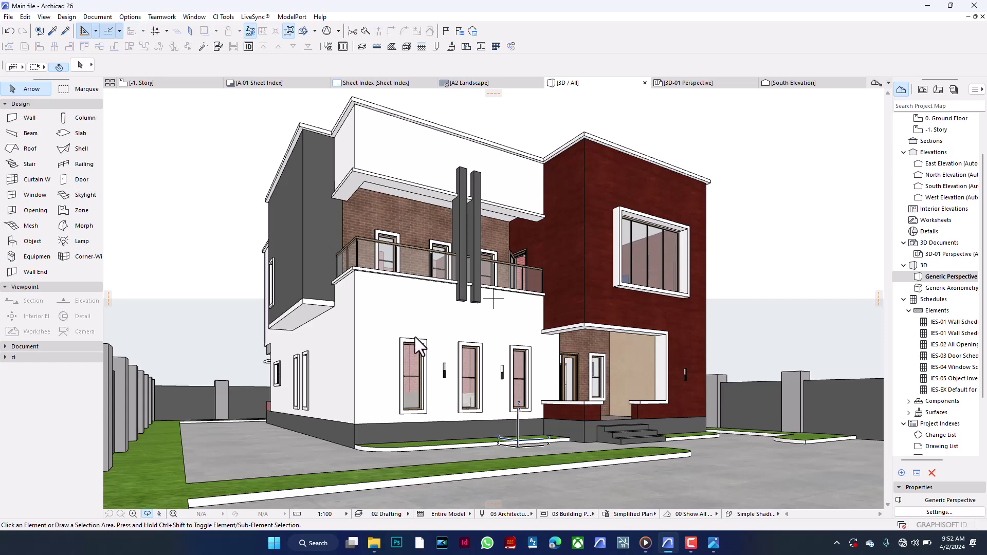
{"action": "scroll", "coordinate": [417, 339], "scroll_direction": "down", "scroll_amount": 3}
{"action": "scroll", "coordinate": [417, 345], "scroll_direction": "down", "scroll_amount": 2}
{"action": "left_click_drag", "start_coordinate": [417, 345], "coordinate": [331, 264]}
{"action": "scroll", "coordinate": [489, 377], "scroll_direction": "up", "scroll_amount": 5}
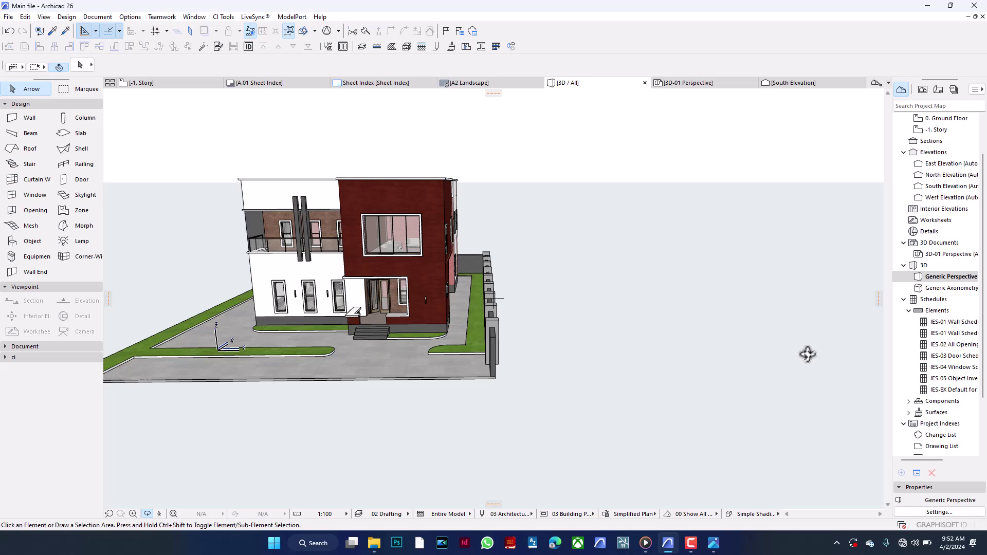
{"action": "left_click_drag", "start_coordinate": [661, 331], "coordinate": [319, 433]}
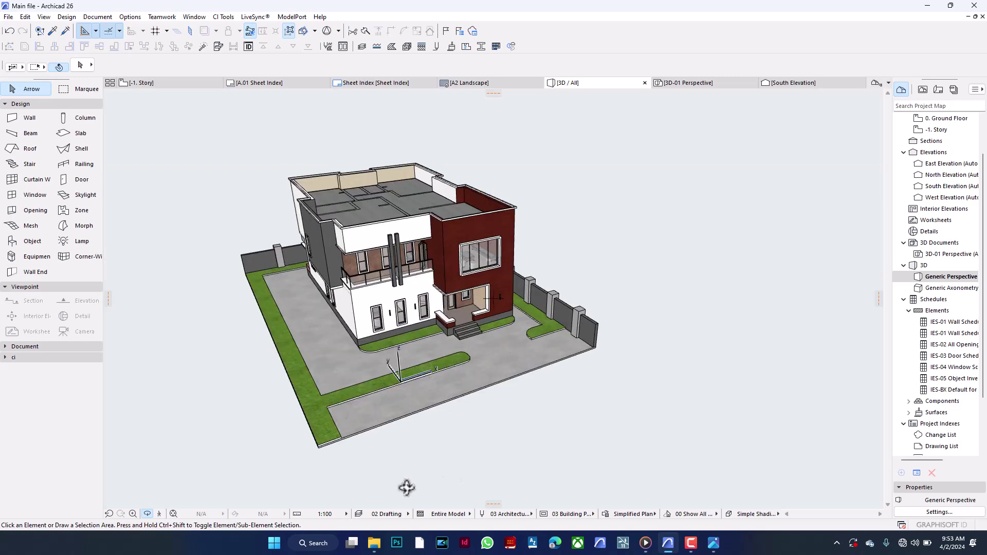
{"action": "left_click", "coordinate": [175, 85]}
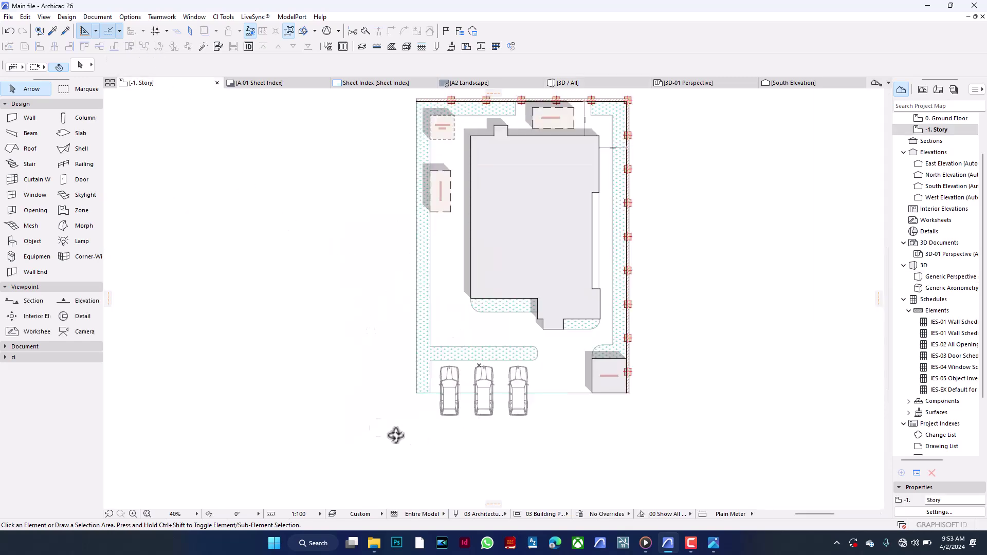
Marquee the plot's bottom edge and stretch the boundary 4500 further south
{"action": "left_click", "coordinate": [78, 89]}
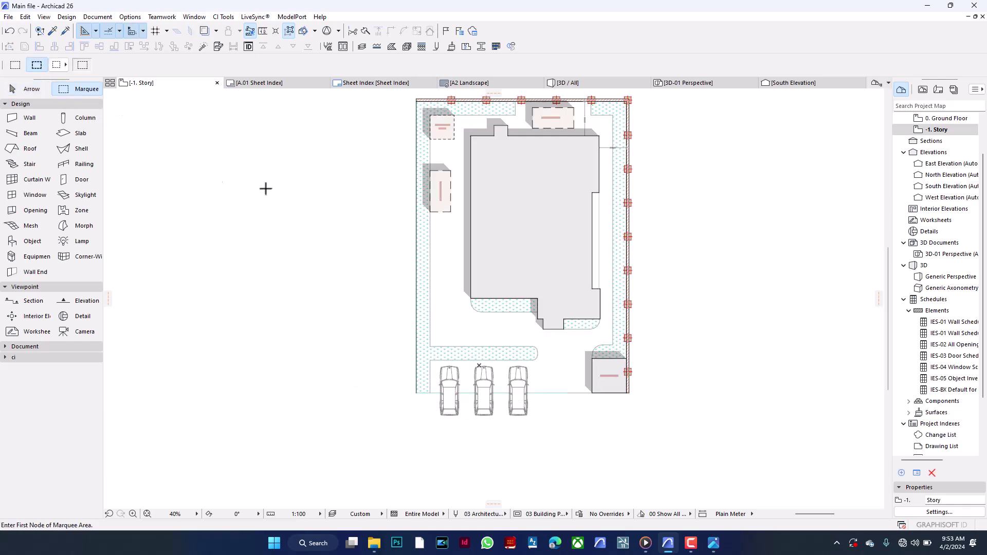
{"action": "left_click", "coordinate": [402, 385]}
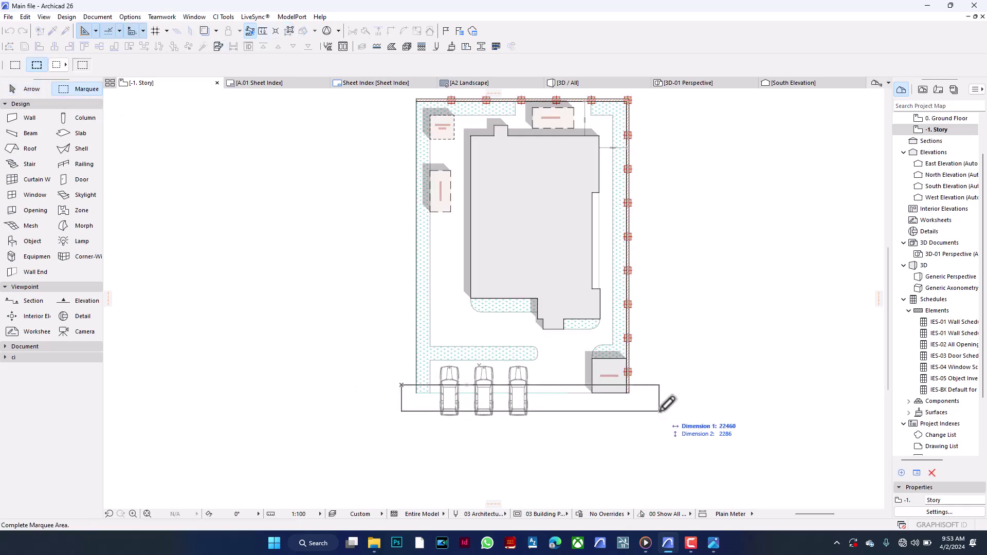
{"action": "left_click", "coordinate": [659, 412]}
{"action": "key", "text": "ctrl+h"}
{"action": "left_click", "coordinate": [573, 397]}
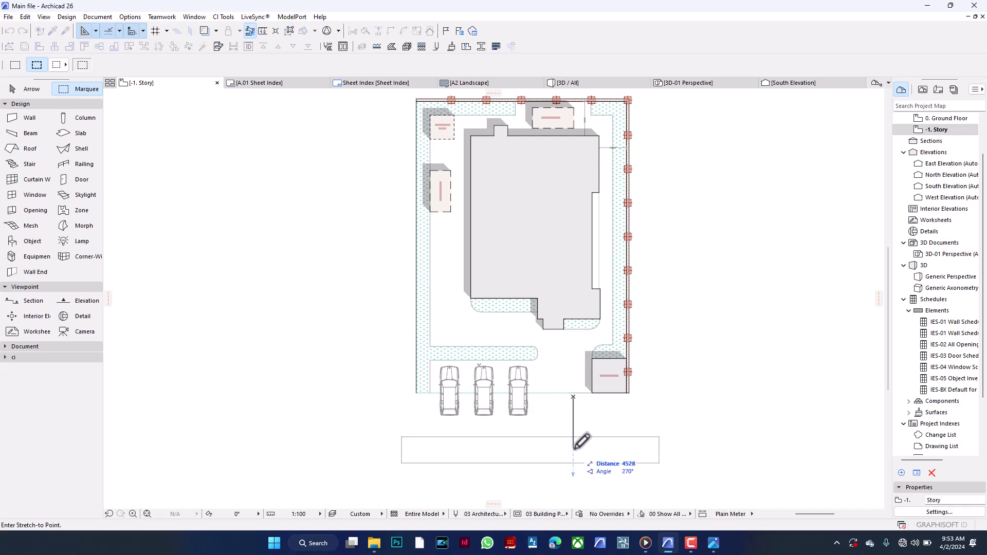
{"action": "type", "text": "4500"}
{"action": "key", "text": "Return"}
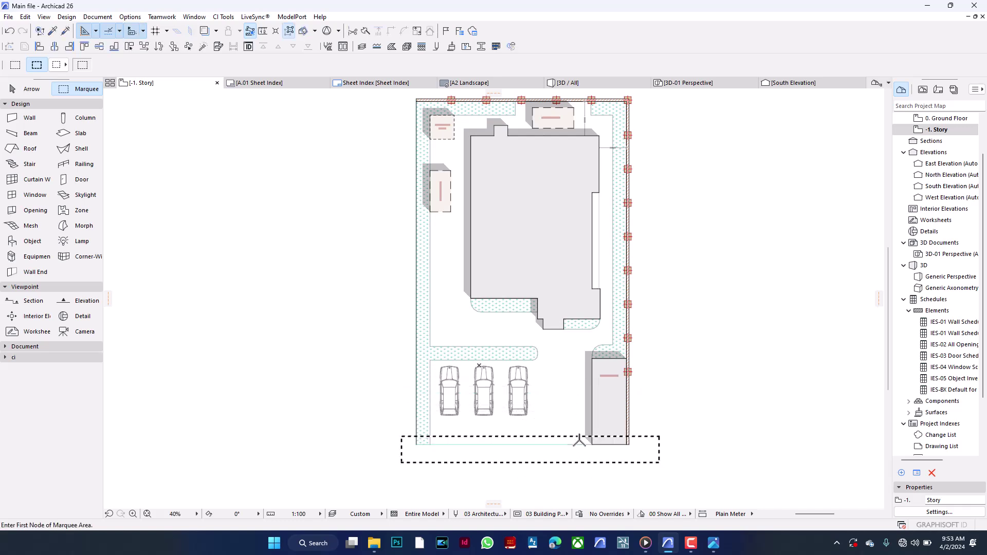
{"action": "key", "text": "Escape"}
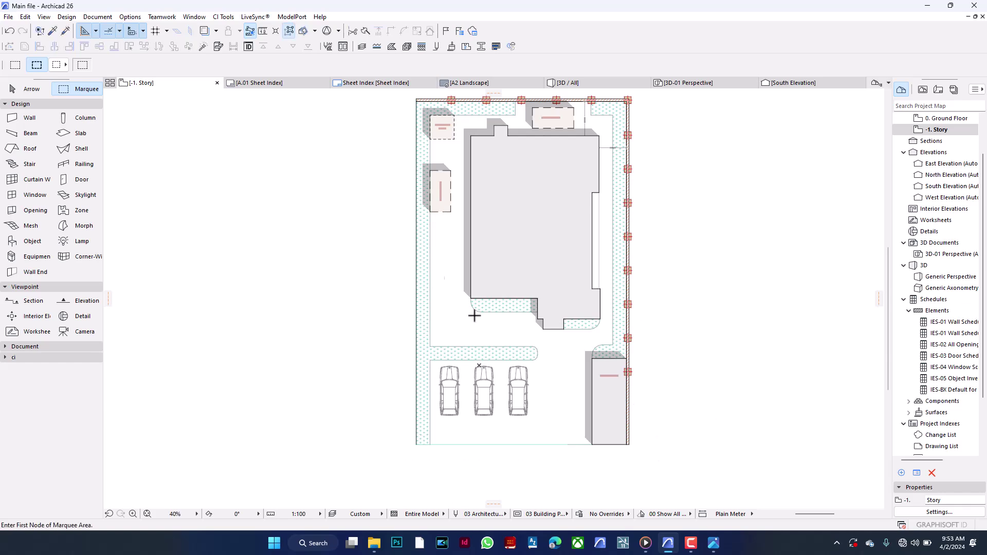
View the lengthened lot in 3D / All from eye-level and bird's-eye angles
{"action": "scroll", "coordinate": [562, 392], "scroll_direction": "up", "scroll_amount": 3}
{"action": "scroll", "coordinate": [639, 304], "scroll_direction": "down", "scroll_amount": 2}
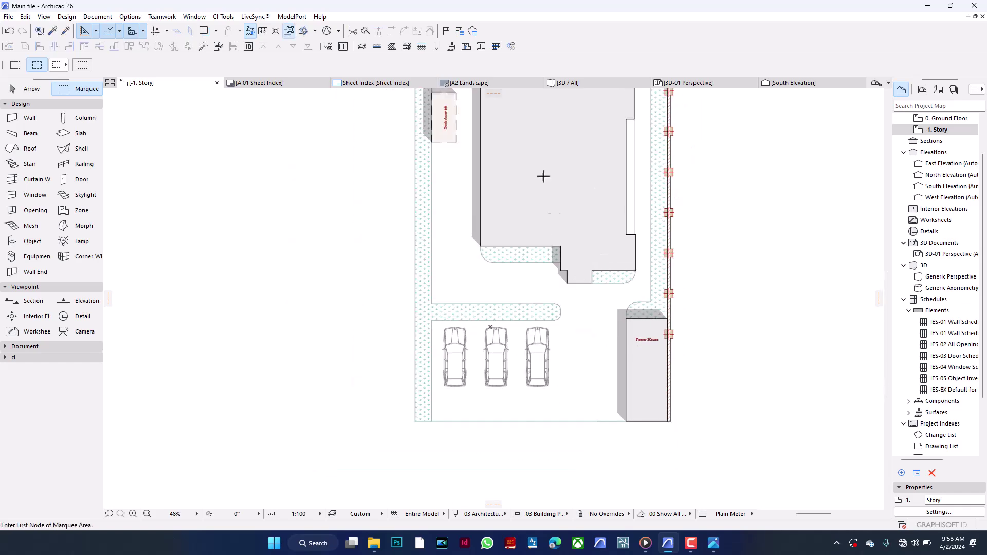
{"action": "left_click", "coordinate": [591, 86]}
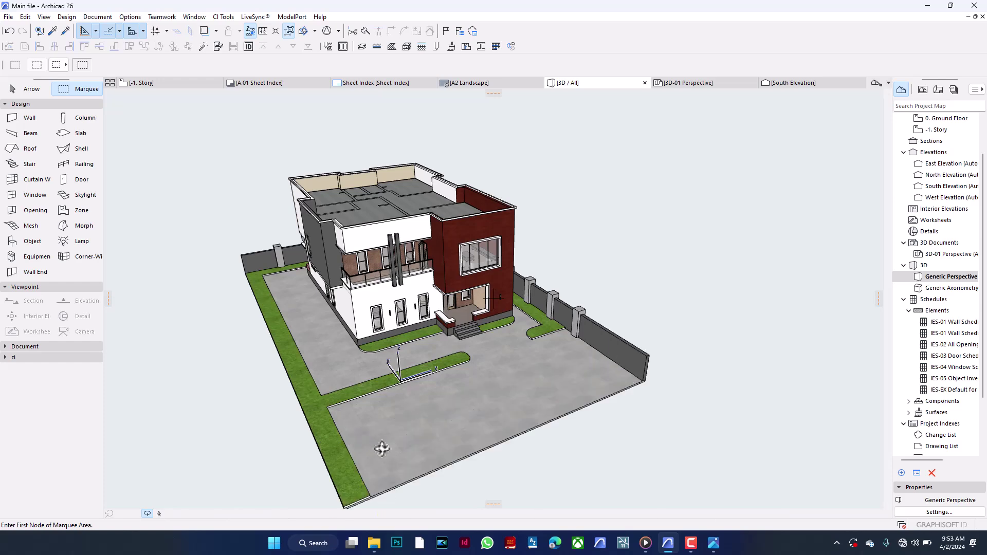
{"action": "middle_click_drag", "start_coordinate": [496, 353], "coordinate": [491, 306], "text": "shift"}
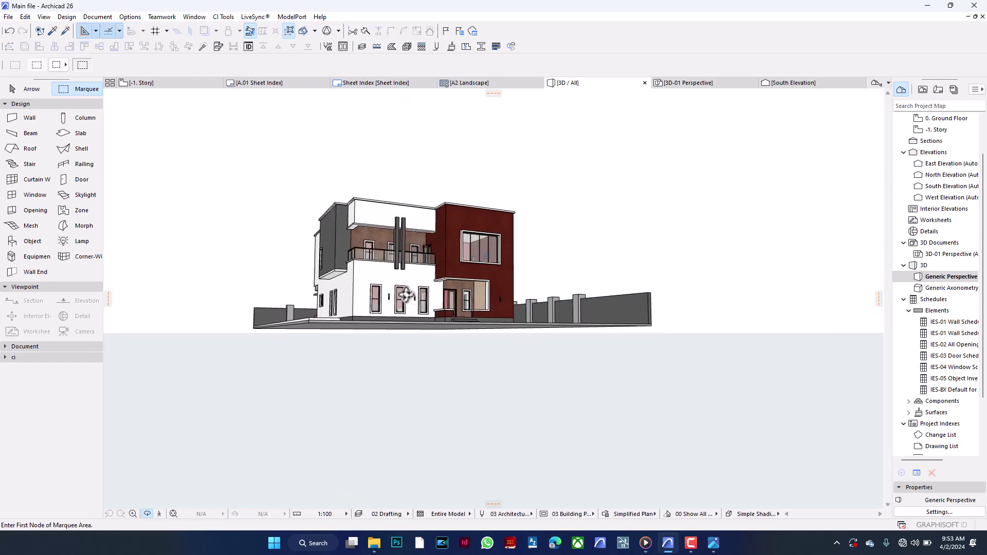
{"action": "middle_click_drag", "start_coordinate": [414, 296], "coordinate": [450, 432], "text": "shift"}
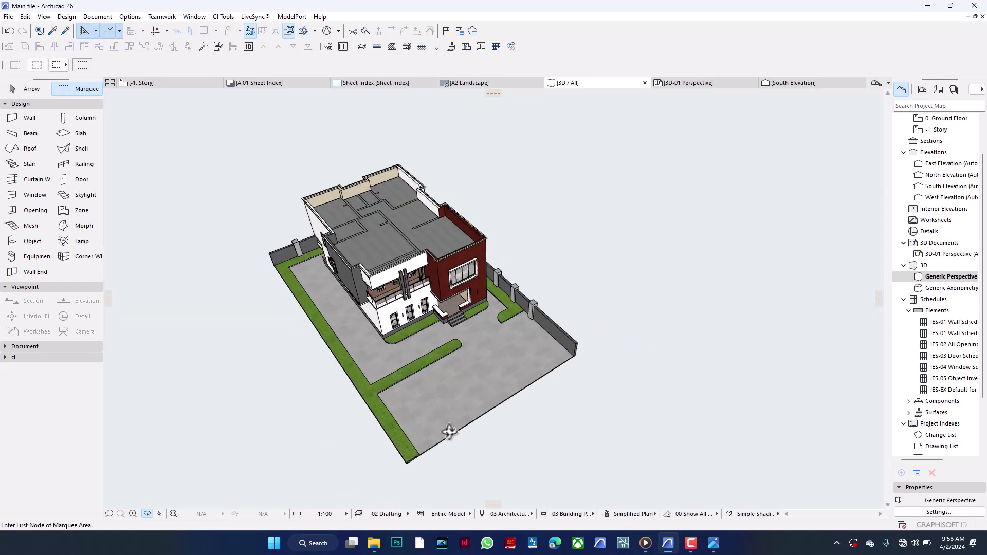
{"action": "right_click", "coordinate": [670, 550]}
Start a second Archicad with a new project from Archicad 26 Template.tpl, then return to Main file
{"action": "left_click", "coordinate": [675, 482]}
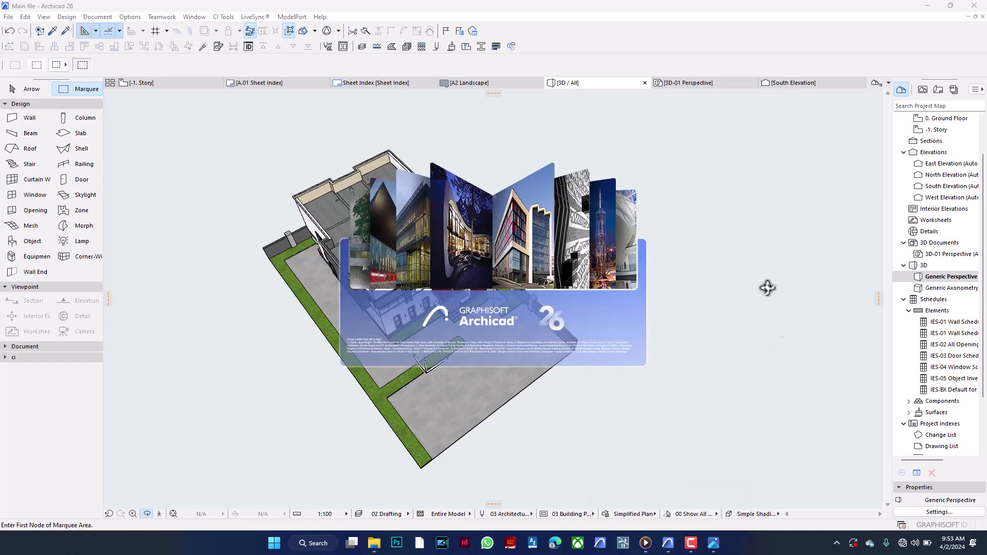
{"action": "middle_click_drag", "start_coordinate": [516, 430], "coordinate": [461, 209], "text": "shift"}
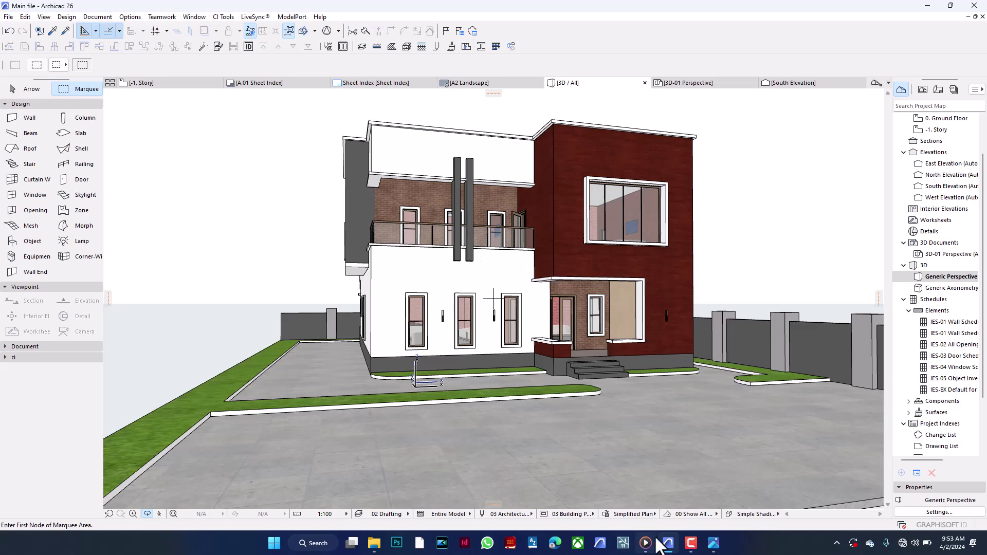
{"action": "mouse_move", "coordinate": [668, 544]}
{"action": "mouse_move", "coordinate": [933, 547]}
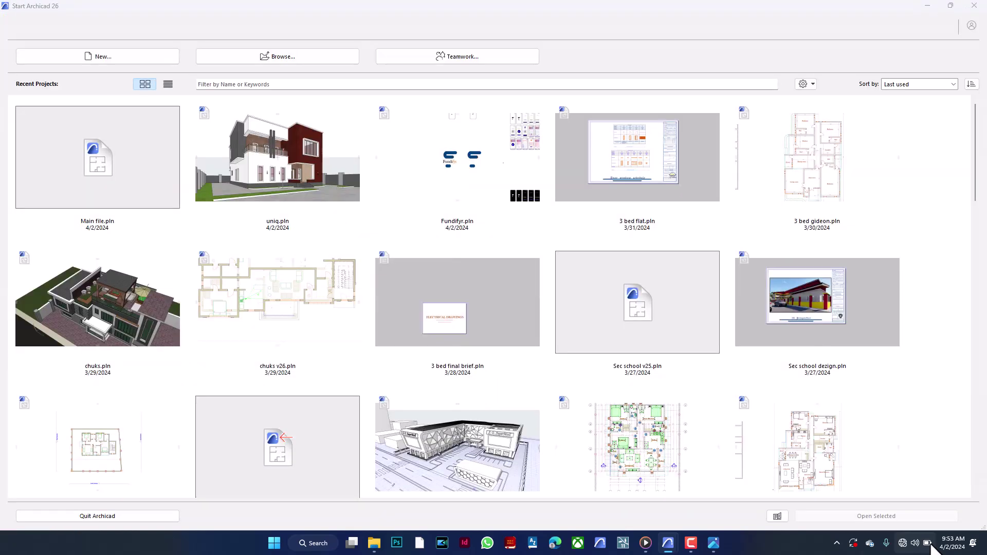
{"action": "left_click", "coordinate": [84, 58]}
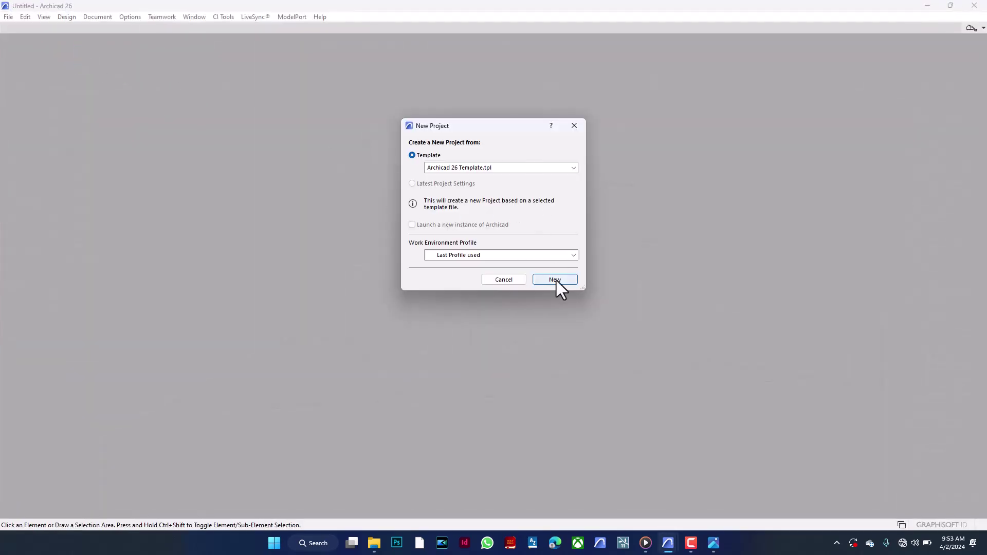
{"action": "left_click", "coordinate": [555, 279]}
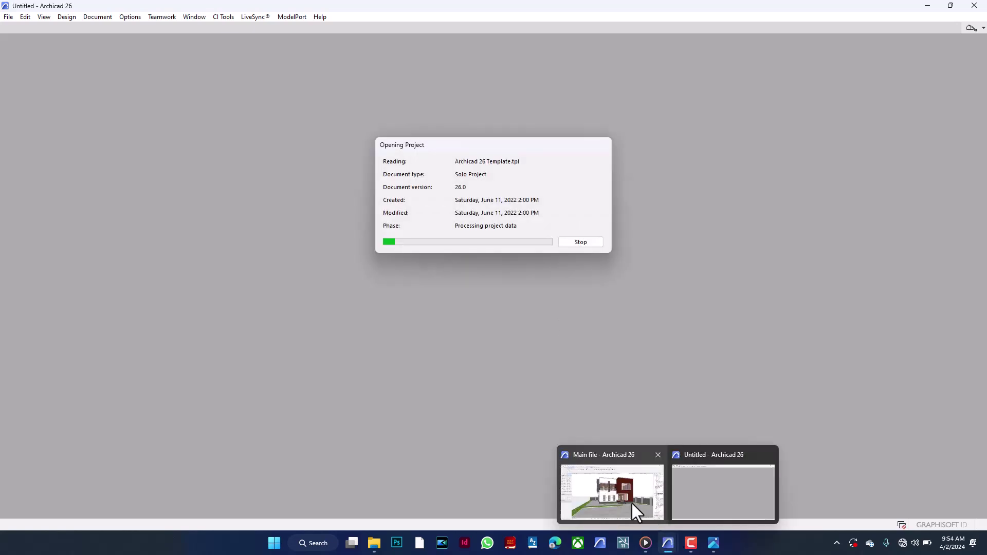
{"action": "left_click", "coordinate": [612, 493]}
{"action": "middle_click_drag", "start_coordinate": [396, 247], "coordinate": [169, 299], "text": "shift"}
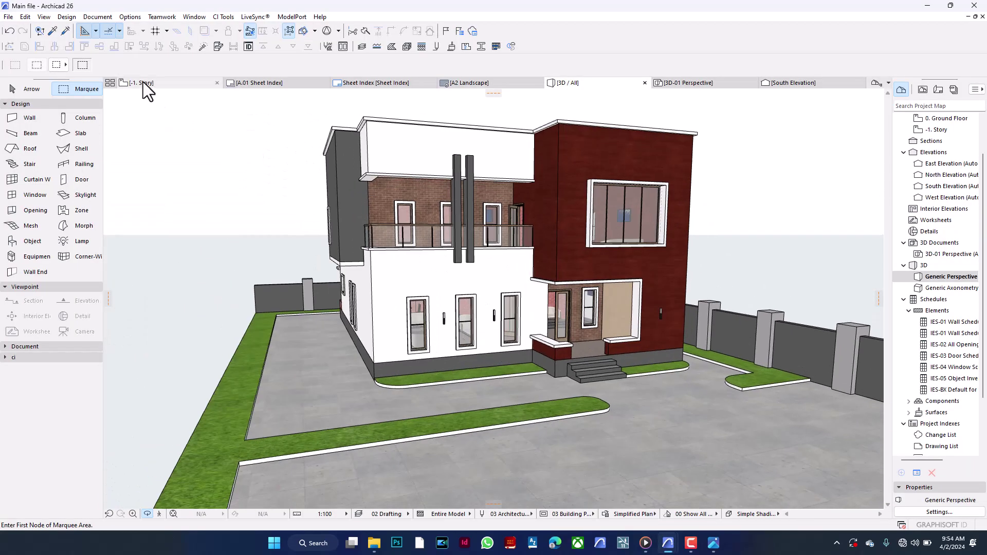
Return to the 3D view and keep the Simple Shading rendering mode
{"action": "left_click", "coordinate": [143, 83]}
{"action": "left_click", "coordinate": [617, 81]}
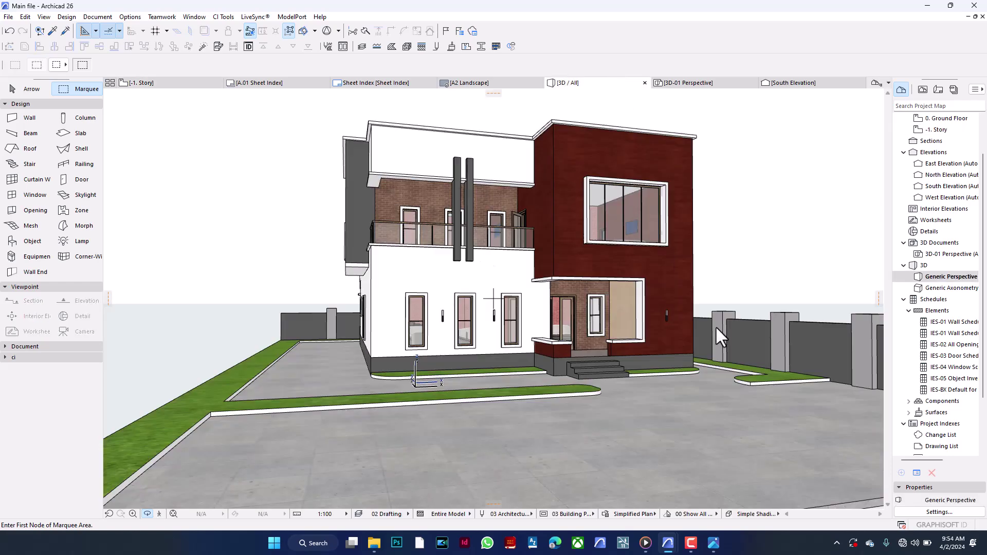
{"action": "left_click", "coordinate": [754, 515]}
{"action": "left_click", "coordinate": [749, 515]}
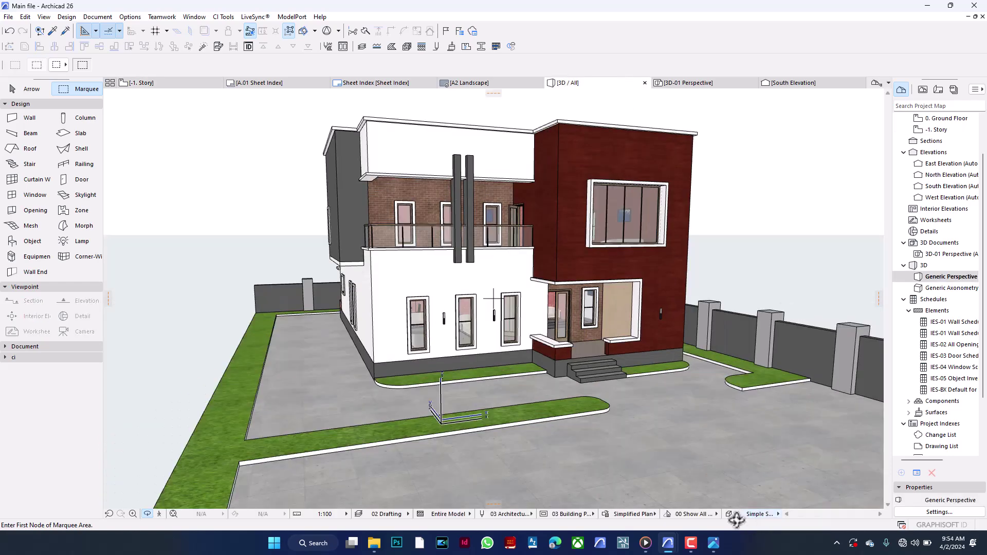
{"action": "left_click", "coordinate": [748, 515]}
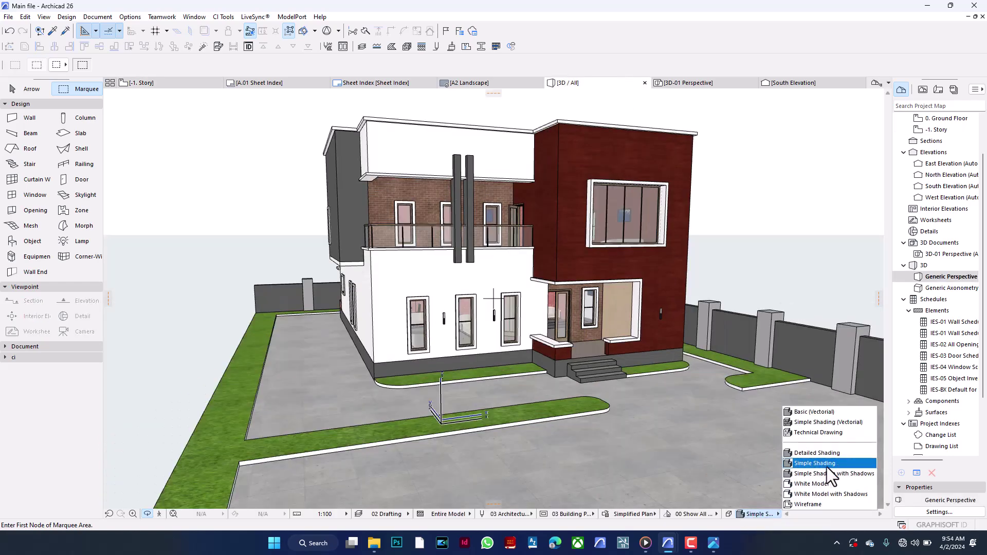
{"action": "left_click", "coordinate": [825, 465]}
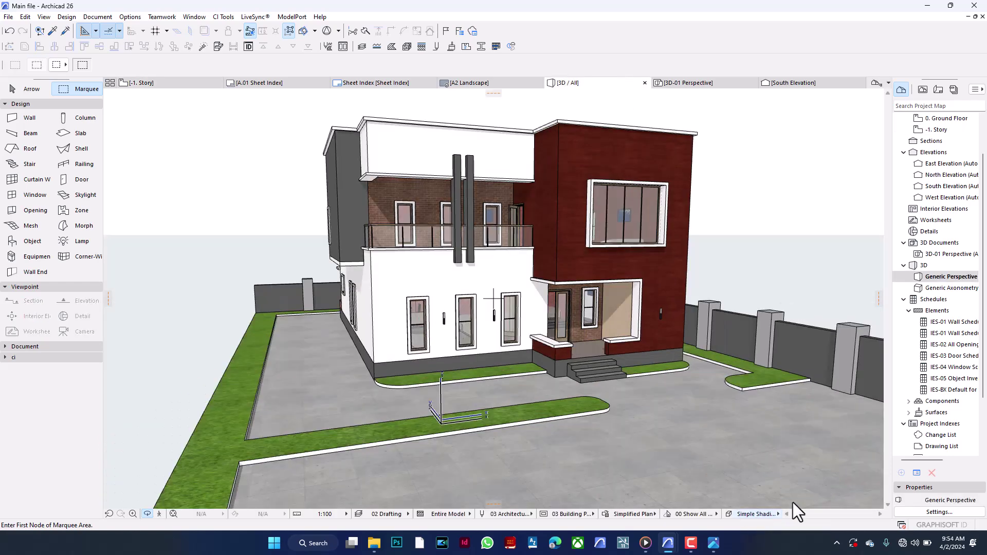
{"action": "left_click", "coordinate": [729, 514]}
{"action": "left_click", "coordinate": [711, 29]}
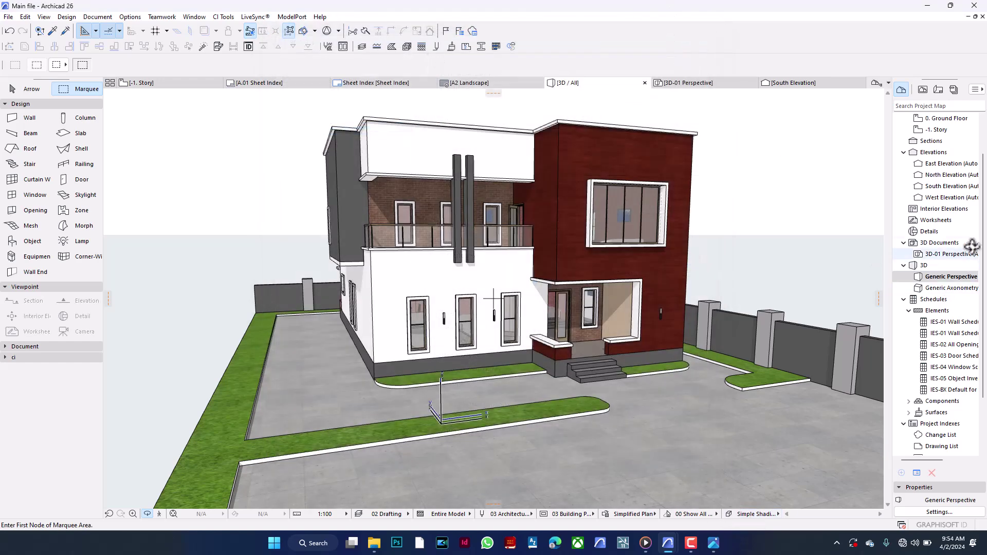
Set Sun Altitude to 75° in the Generic Perspective's 3D Projection Settings
{"action": "right_click", "coordinate": [954, 276]}
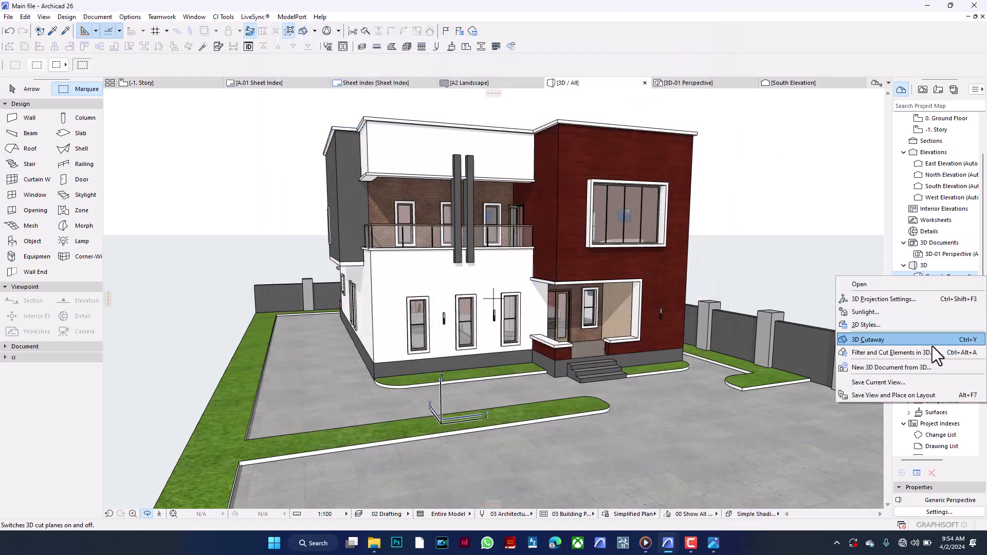
{"action": "left_click", "coordinate": [912, 300]}
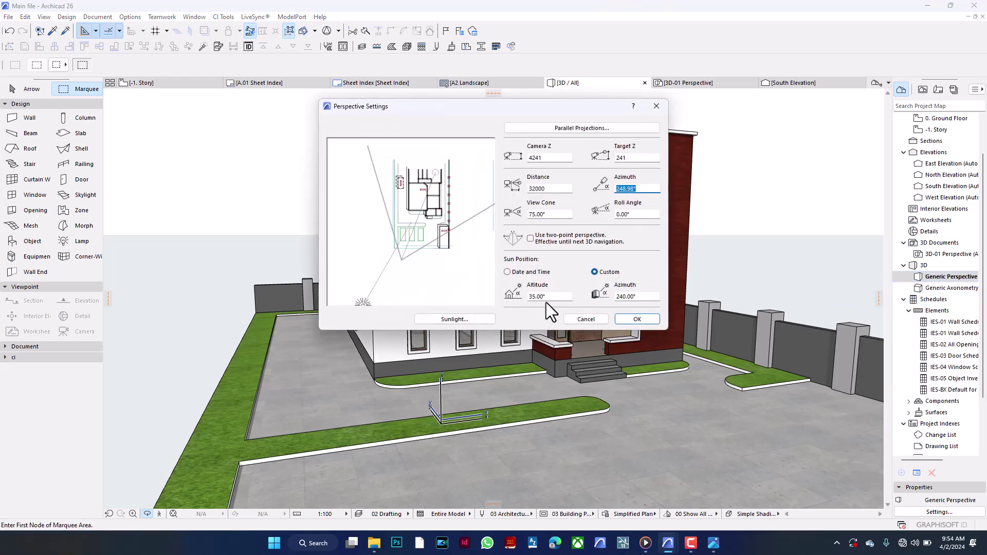
{"action": "left_click_drag", "start_coordinate": [549, 296], "coordinate": [502, 296]}
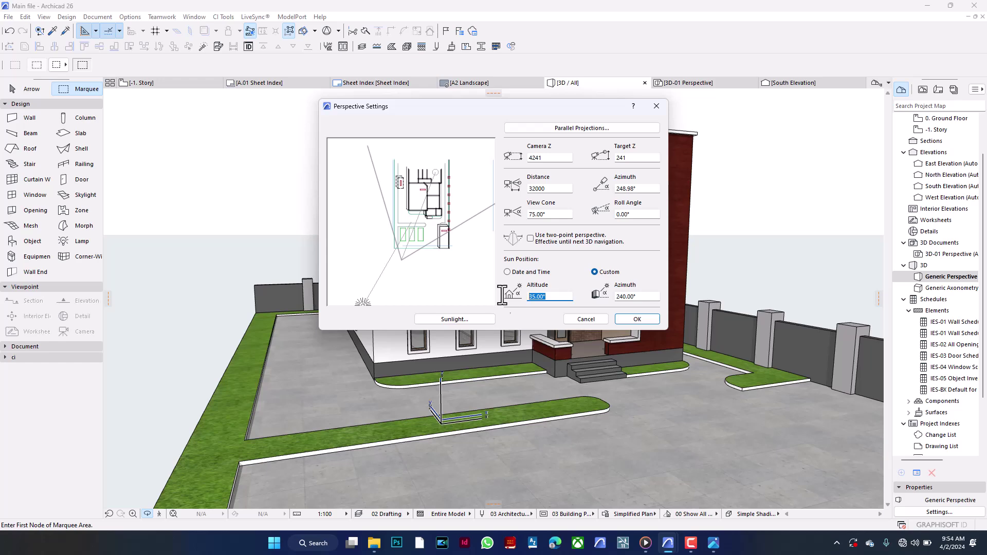
{"action": "type", "text": "75"}
{"action": "left_click", "coordinate": [622, 323]}
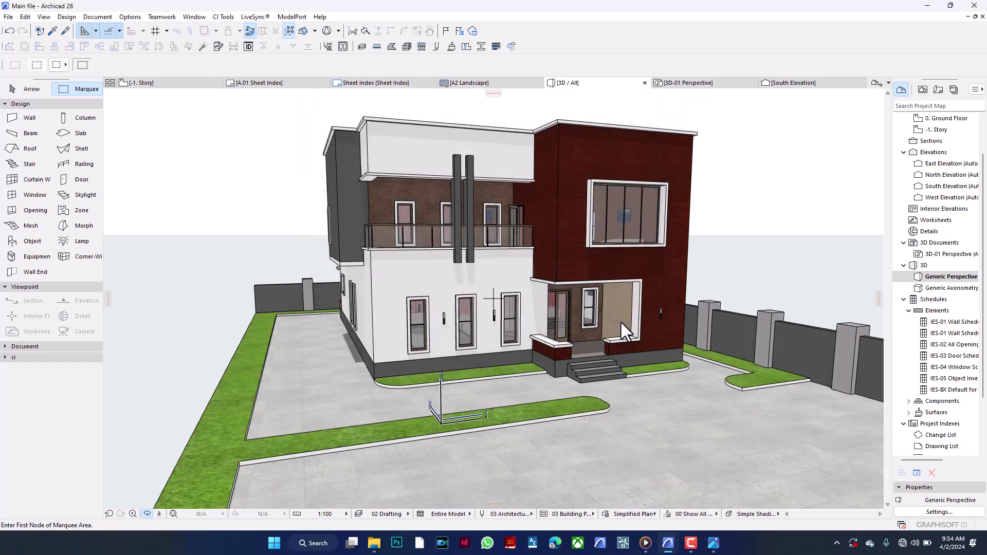
Open the 0. Ground Floor plan from the Project Map and pan it into view
{"action": "left_click", "coordinate": [162, 83]}
{"action": "left_click", "coordinate": [961, 122]}
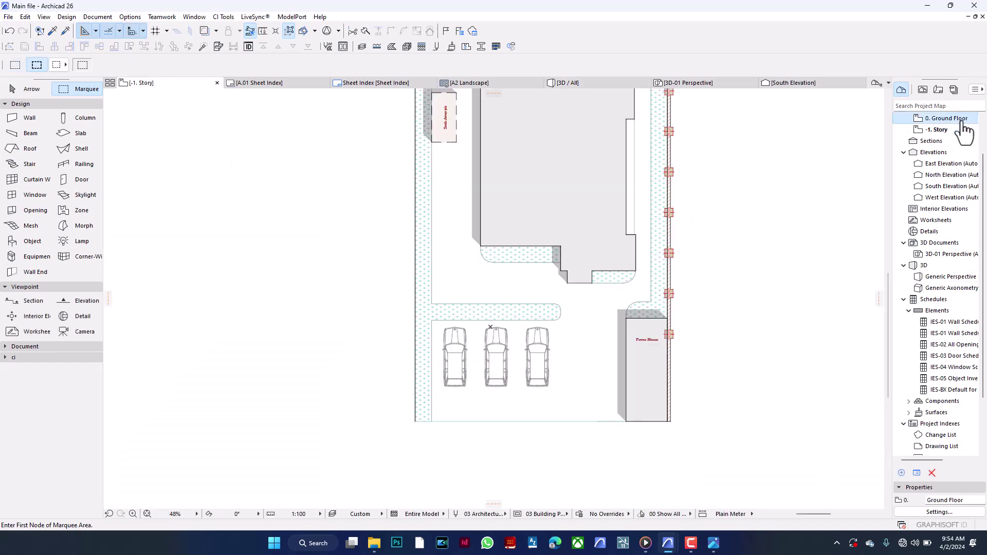
{"action": "double_click", "coordinate": [961, 121]}
{"action": "scroll", "coordinate": [712, 219], "scroll_direction": "down", "scroll_amount": 3}
{"action": "scroll", "coordinate": [567, 191], "scroll_direction": "up", "scroll_amount": 5}
{"action": "middle_click_drag", "start_coordinate": [506, 294], "coordinate": [516, 239]}
Create the 3D-02 0. Ground Floor 3D document from the floor plan's context menu
{"action": "right_click", "coordinate": [350, 247]}
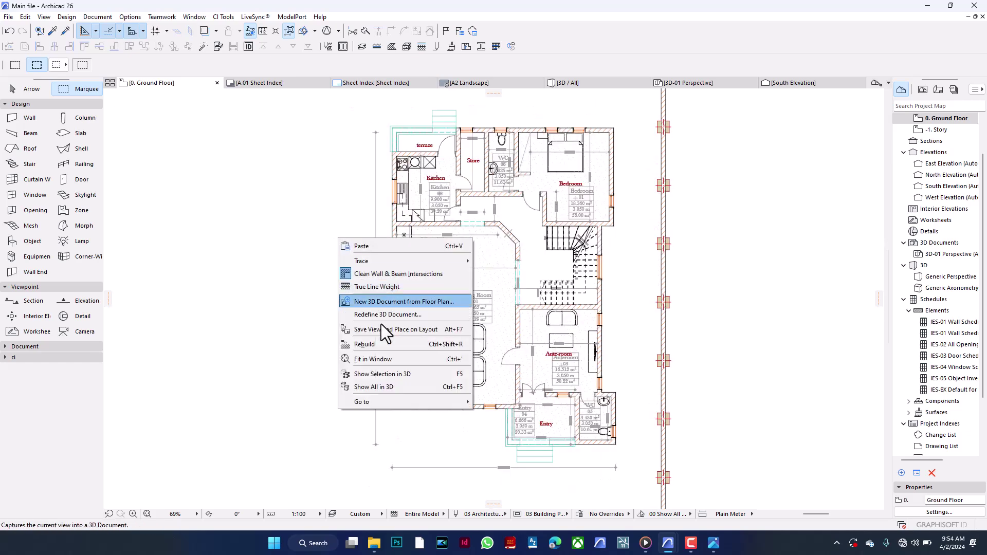
{"action": "left_click", "coordinate": [400, 302]}
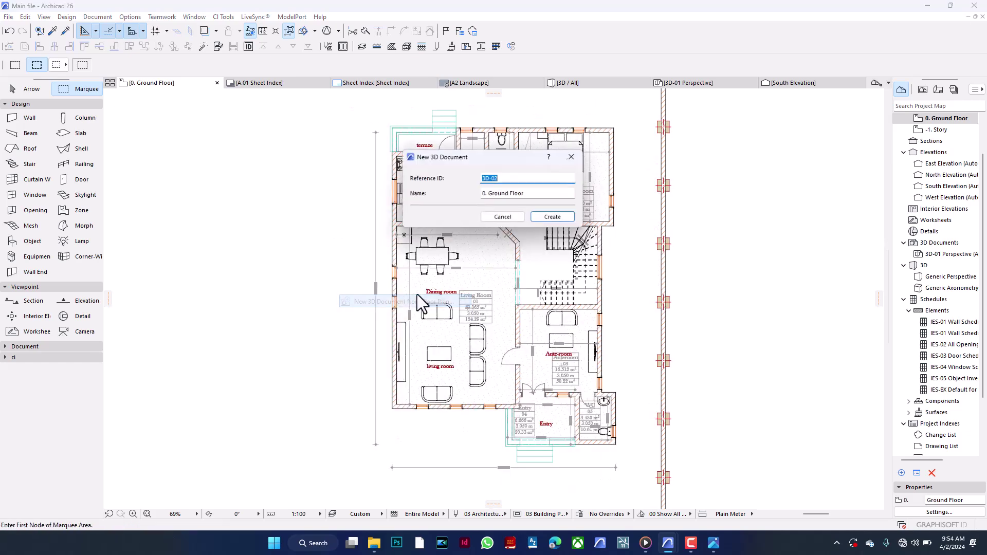
{"action": "left_click", "coordinate": [569, 219]}
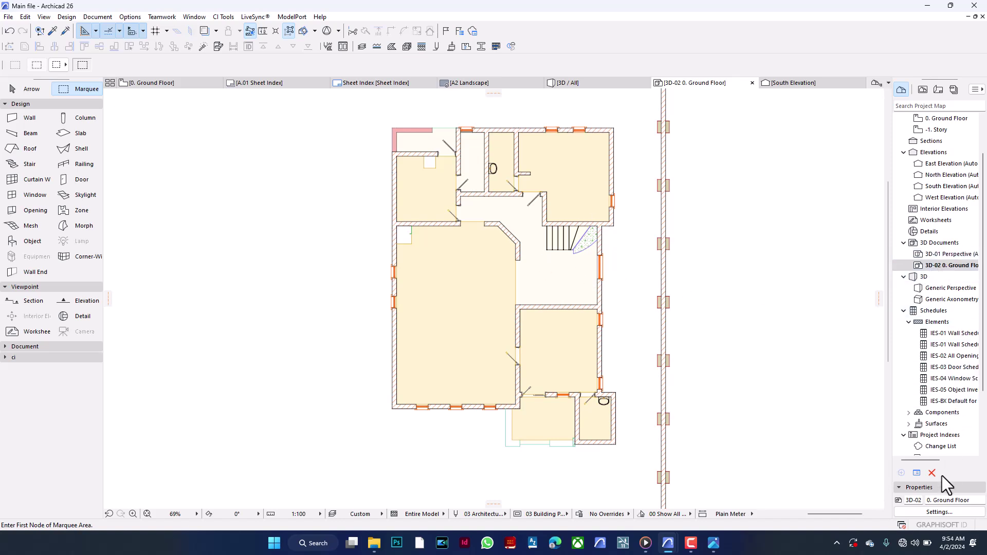
Enable Shadow and Uniform Uncut Pens, disable Transparency, use Uniform Pen - Color Fill, show 1 story below
{"action": "left_click", "coordinate": [940, 511]}
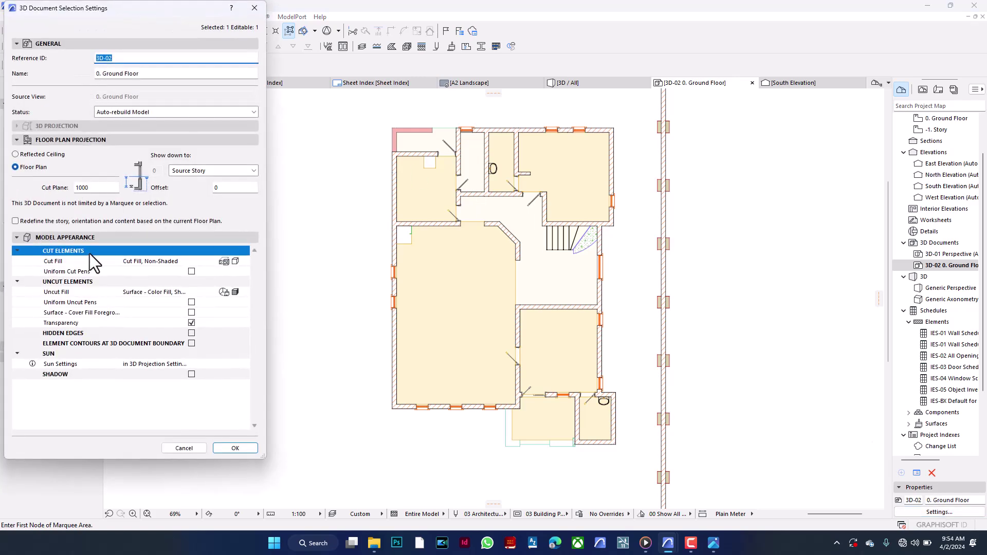
{"action": "left_click", "coordinate": [192, 376]}
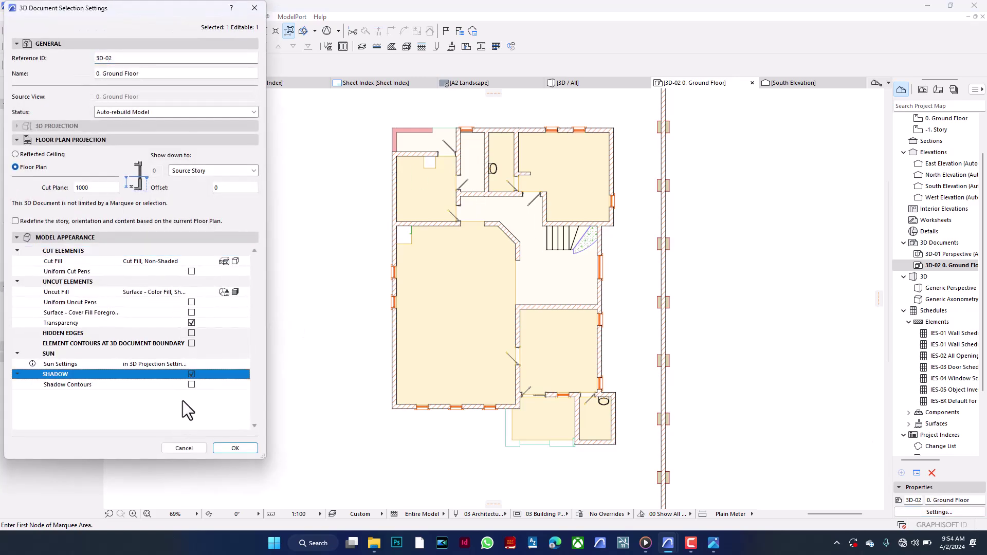
{"action": "left_click", "coordinate": [190, 321]}
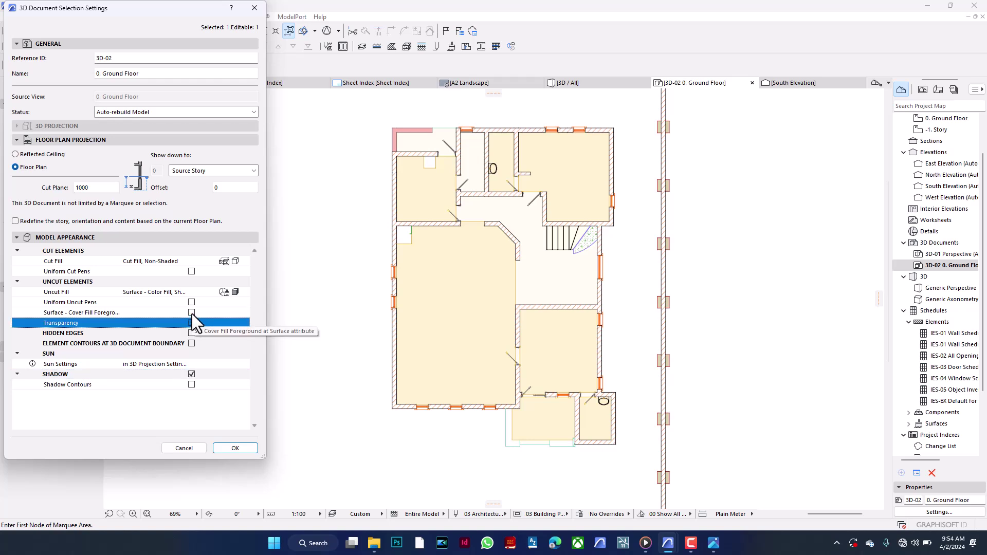
{"action": "left_click", "coordinate": [192, 305]}
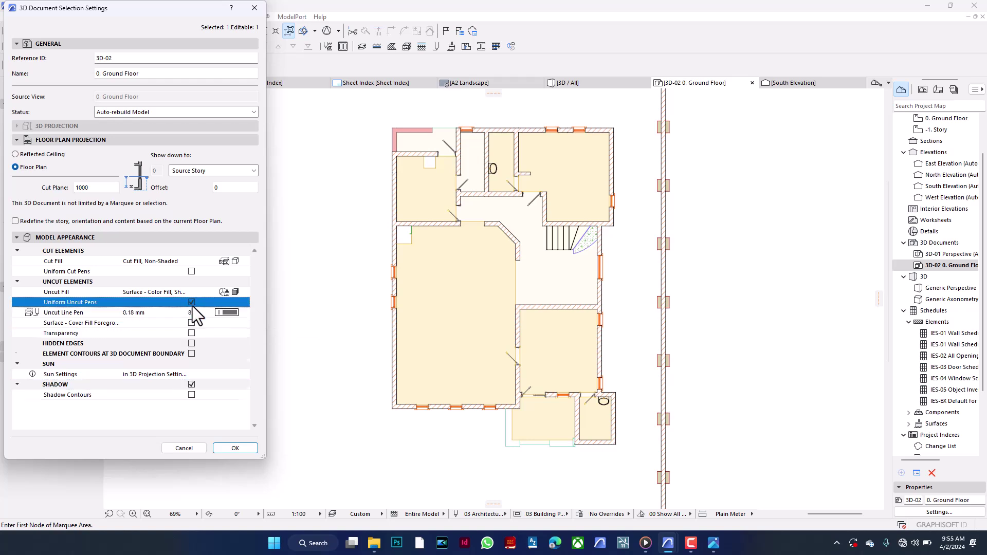
{"action": "left_click", "coordinate": [235, 292]}
{"action": "left_click", "coordinate": [273, 290]}
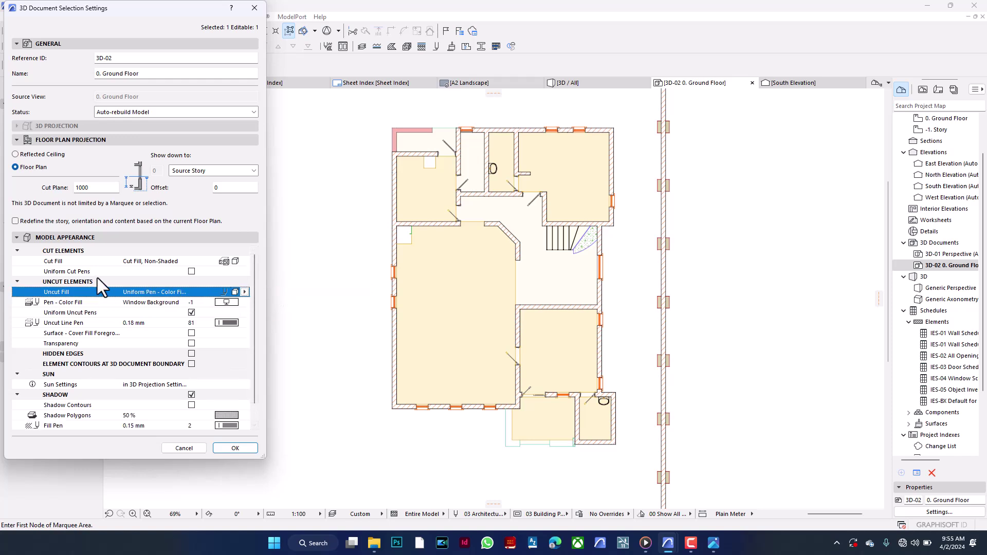
{"action": "left_click", "coordinate": [213, 174]}
{"action": "left_click", "coordinate": [205, 202]}
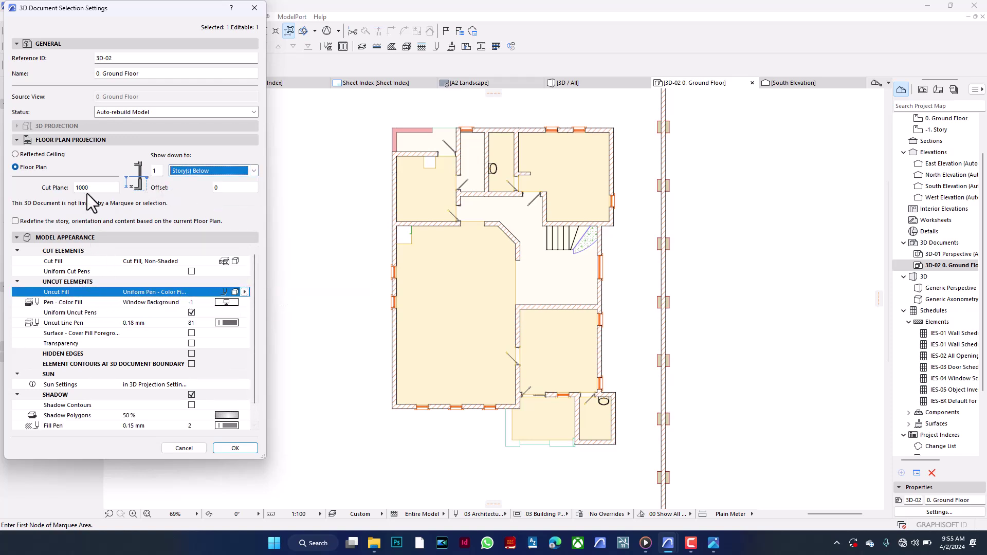
{"action": "scroll", "coordinate": [190, 345], "scroll_direction": "down", "scroll_amount": 1}
{"action": "scroll", "coordinate": [205, 350], "scroll_direction": "up", "scroll_amount": 1}
Confirm the 3D document settings and outline the top-right room on the plan
{"action": "left_click", "coordinate": [240, 448]}
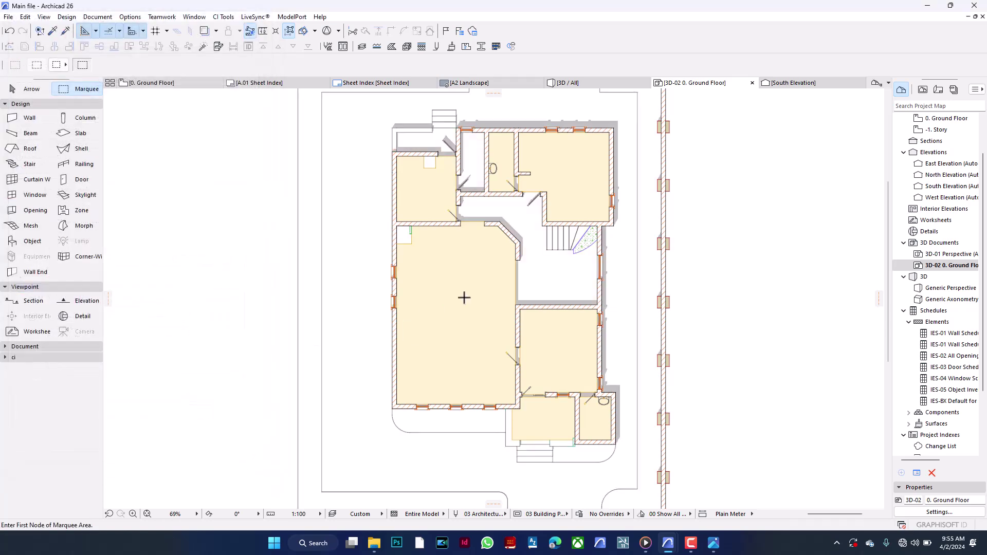
{"action": "scroll", "coordinate": [546, 211], "scroll_direction": "up", "scroll_amount": 2}
{"action": "left_click", "coordinate": [512, 223]}
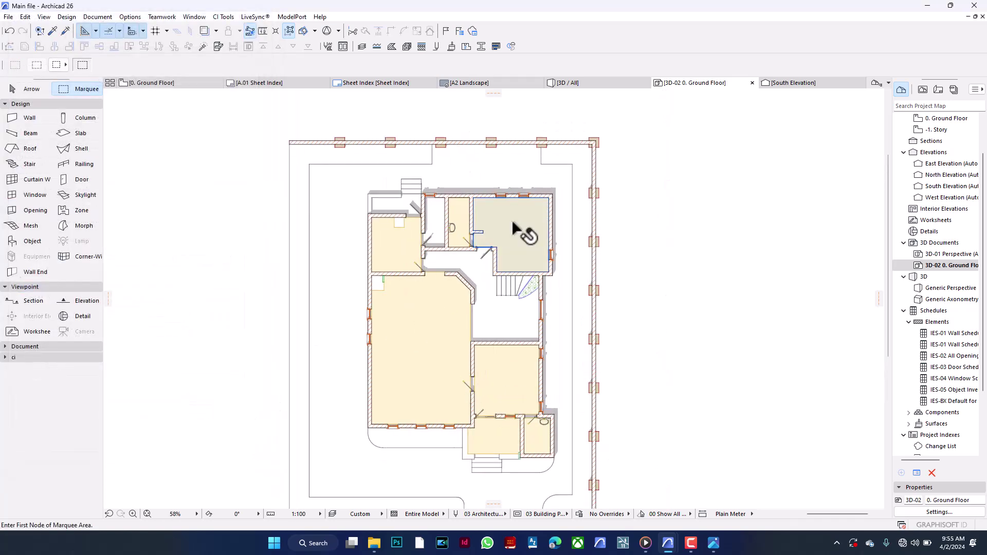
{"action": "left_click", "coordinate": [456, 213]}
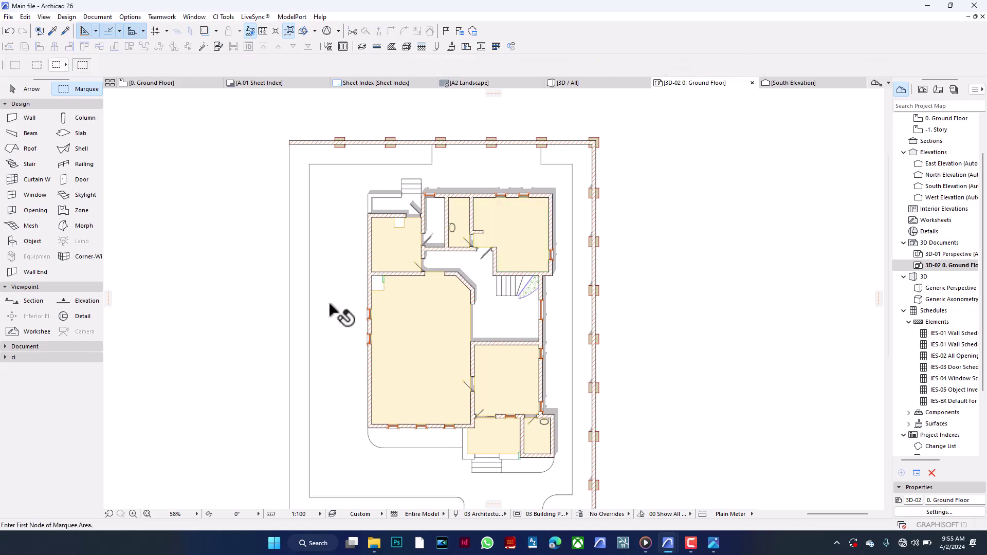
Hide the Model Unit - Zone layer, found by searching 'zon' in Layers
{"action": "key", "text": "ctrl+l"}
{"action": "type", "text": "zon"}
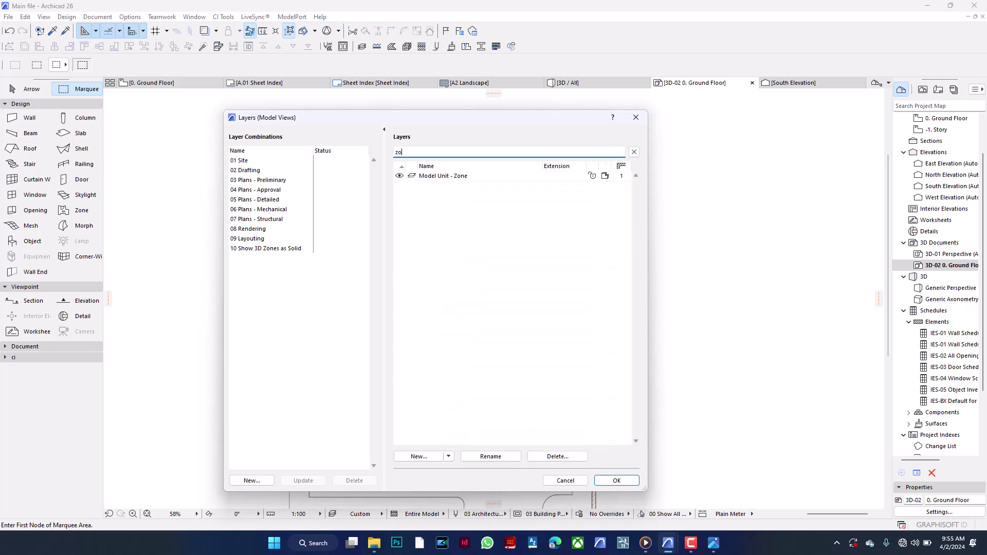
{"action": "left_click", "coordinate": [401, 176]}
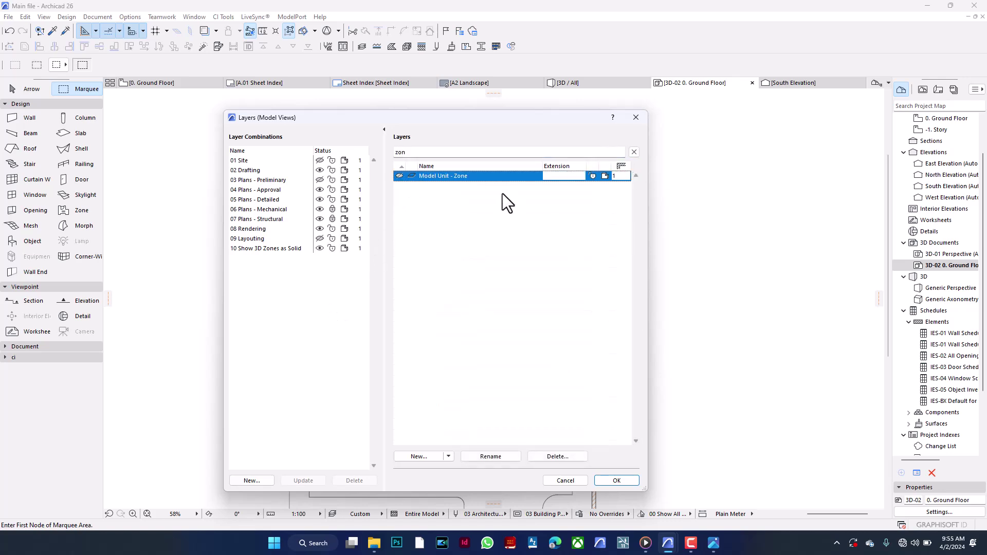
{"action": "left_click", "coordinate": [607, 478]}
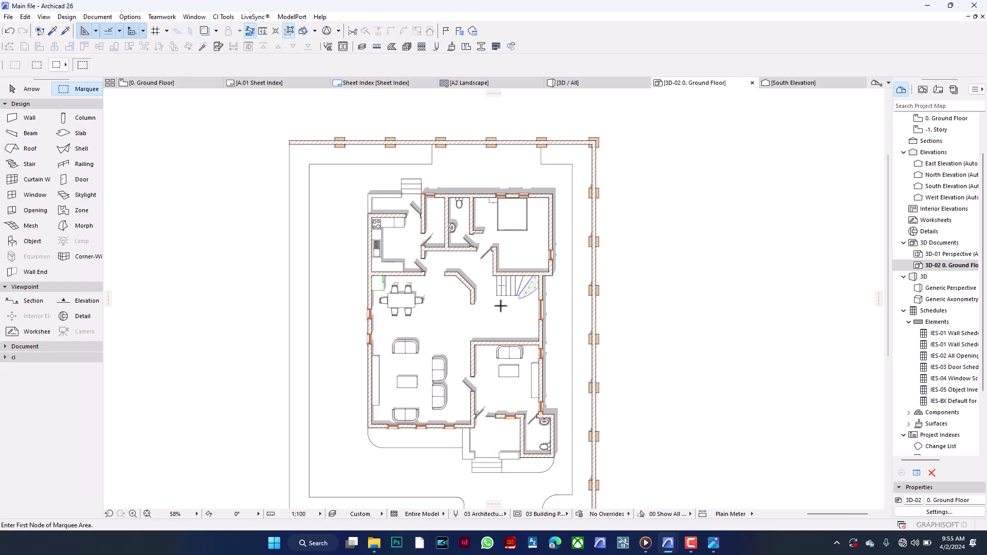
Redraw the 3D document with dark walls, then return to the 0. Ground Floor plan
{"action": "scroll", "coordinate": [509, 374], "scroll_direction": "up", "scroll_amount": 1}
{"action": "scroll", "coordinate": [513, 423], "scroll_direction": "up", "scroll_amount": 1}
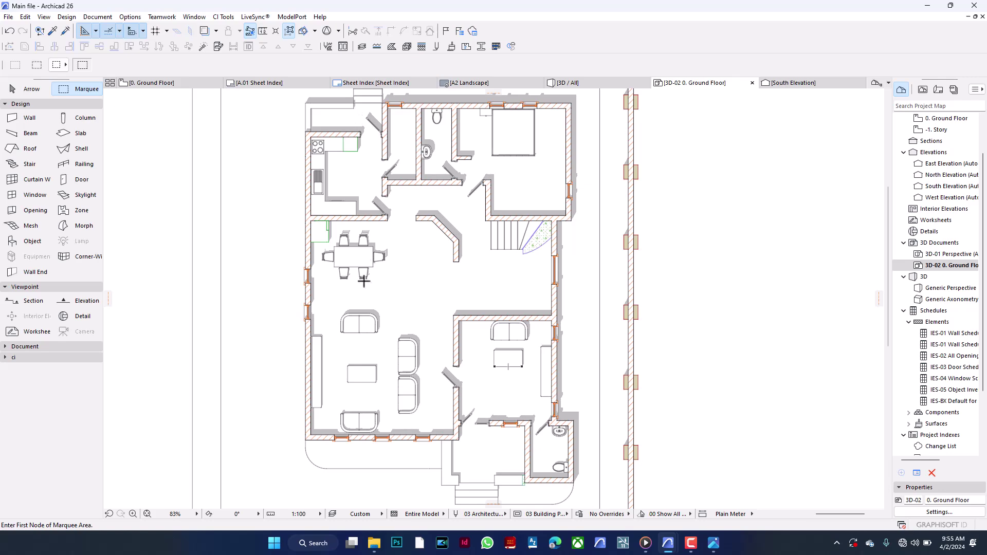
{"action": "right_click", "coordinate": [453, 278]}
{"action": "left_click", "coordinate": [479, 325]}
{"action": "scroll", "coordinate": [486, 336], "scroll_direction": "down", "scroll_amount": 1}
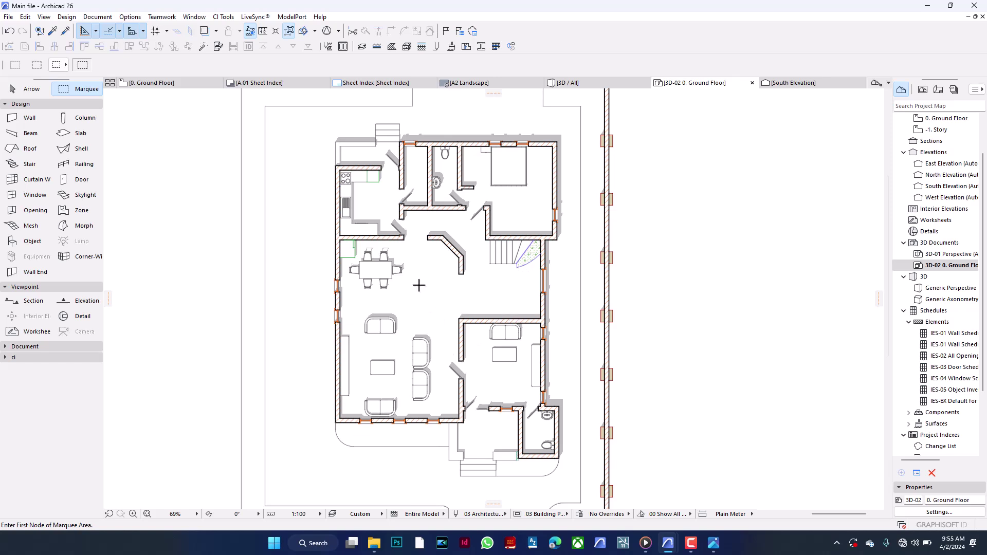
{"action": "left_click", "coordinate": [180, 86]}
Save the Main file project with File > Save, then bring the Untitled project window forward
{"action": "scroll", "coordinate": [592, 219], "scroll_direction": "up", "scroll_amount": 1}
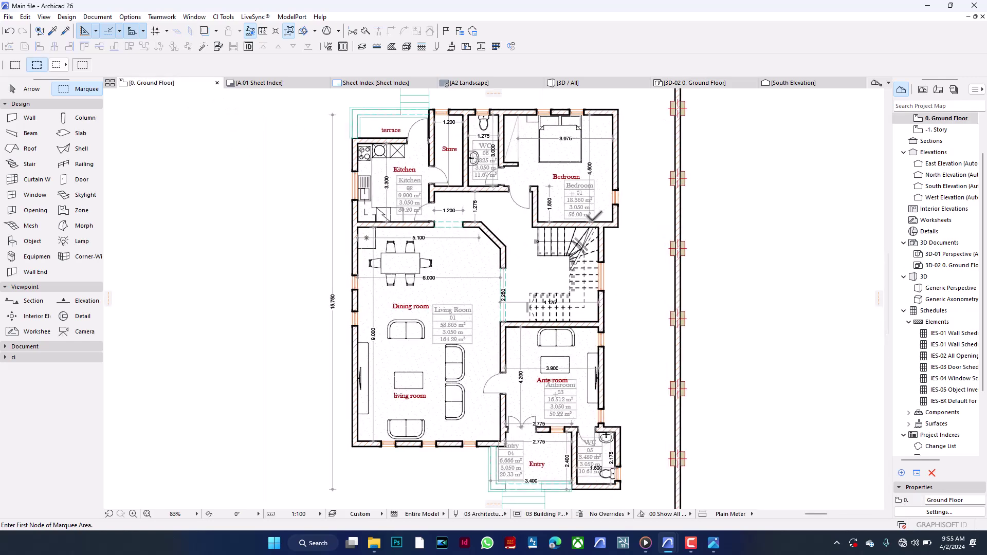
{"action": "mouse_move", "coordinate": [669, 543]}
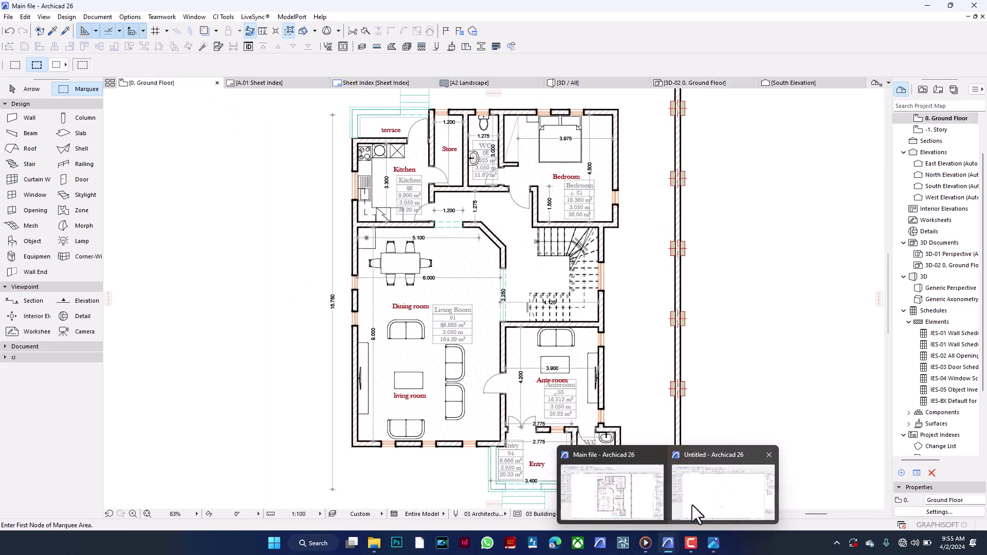
{"action": "left_click", "coordinate": [692, 506]}
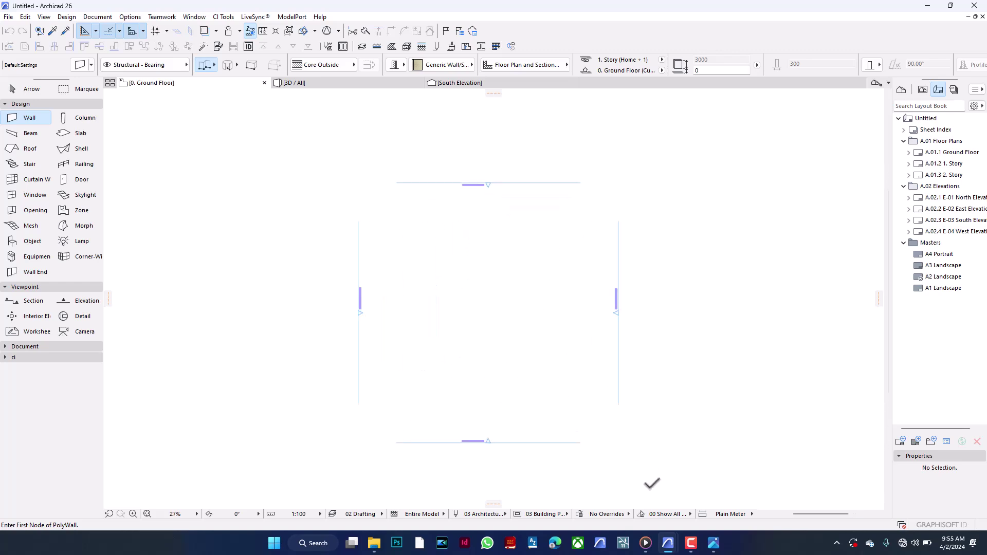
{"action": "left_click", "coordinate": [632, 505]}
{"action": "left_click", "coordinate": [8, 16]}
{"action": "left_click", "coordinate": [48, 85]}
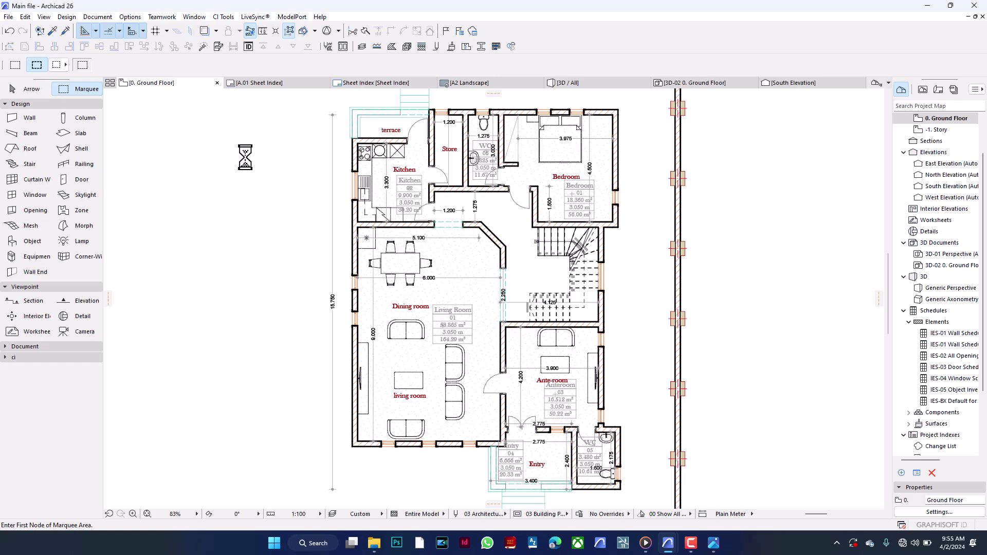
{"action": "mouse_move", "coordinate": [668, 543]}
{"action": "left_click", "coordinate": [708, 498]}
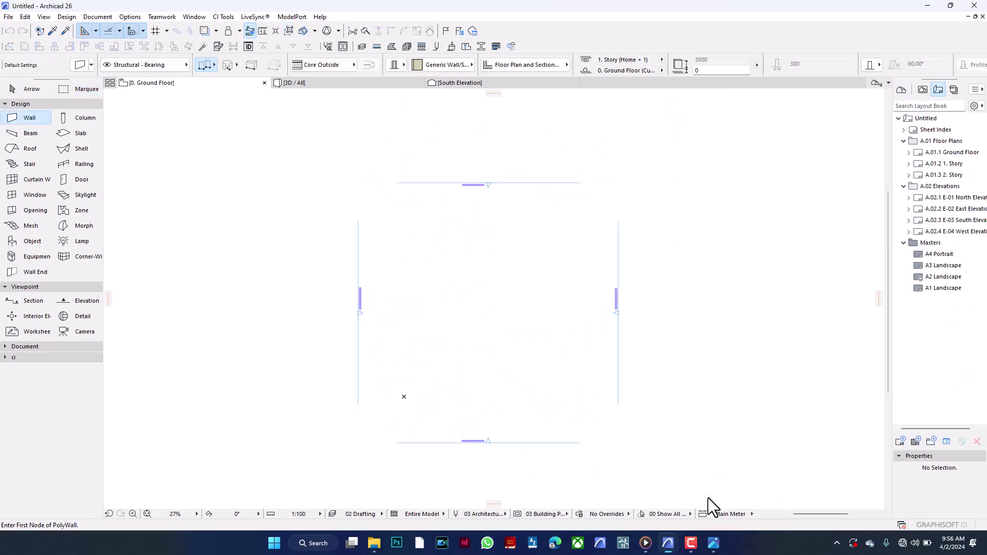
Start Place Hotlink and add a new module from a project file
{"action": "left_click", "coordinate": [7, 17]}
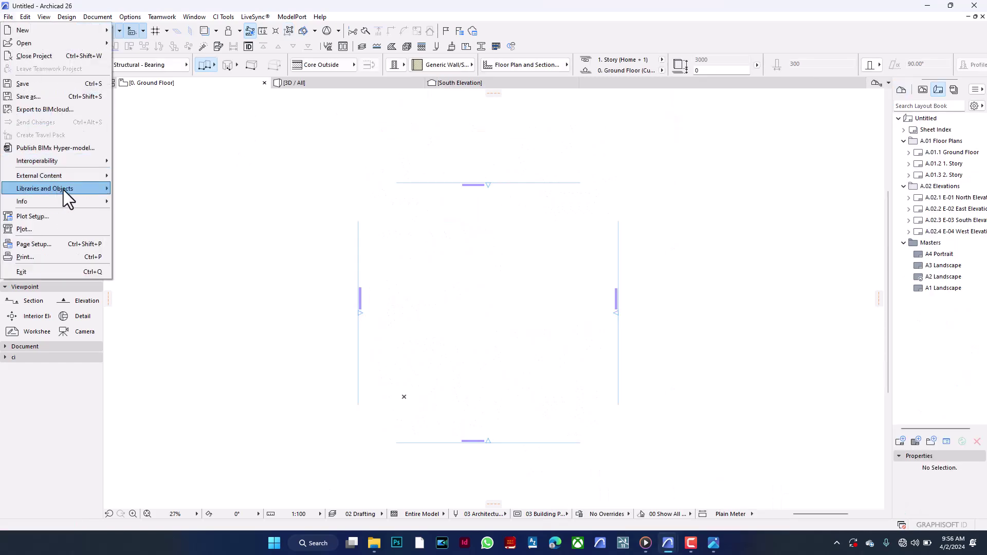
{"action": "mouse_move", "coordinate": [64, 175]}
{"action": "left_click", "coordinate": [131, 175]}
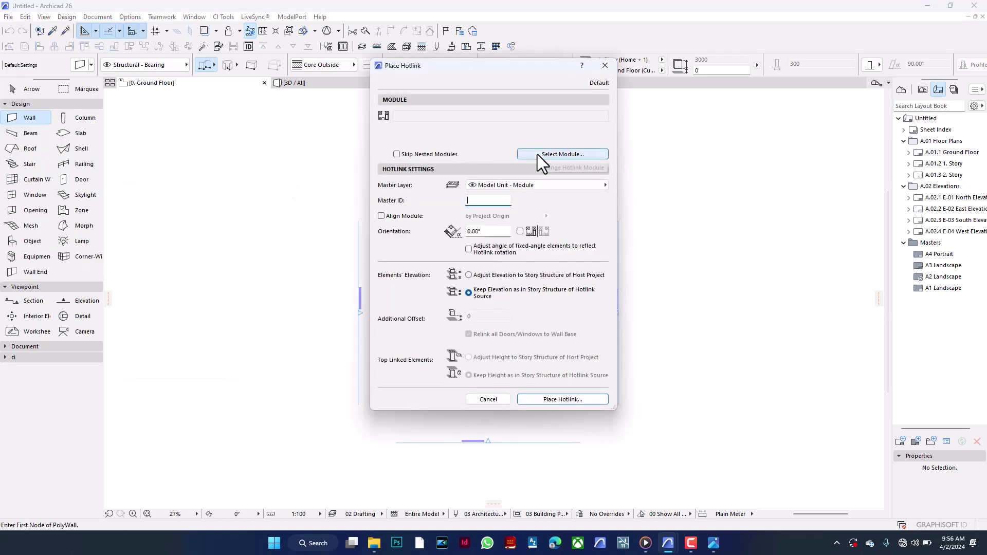
{"action": "left_click", "coordinate": [538, 154]}
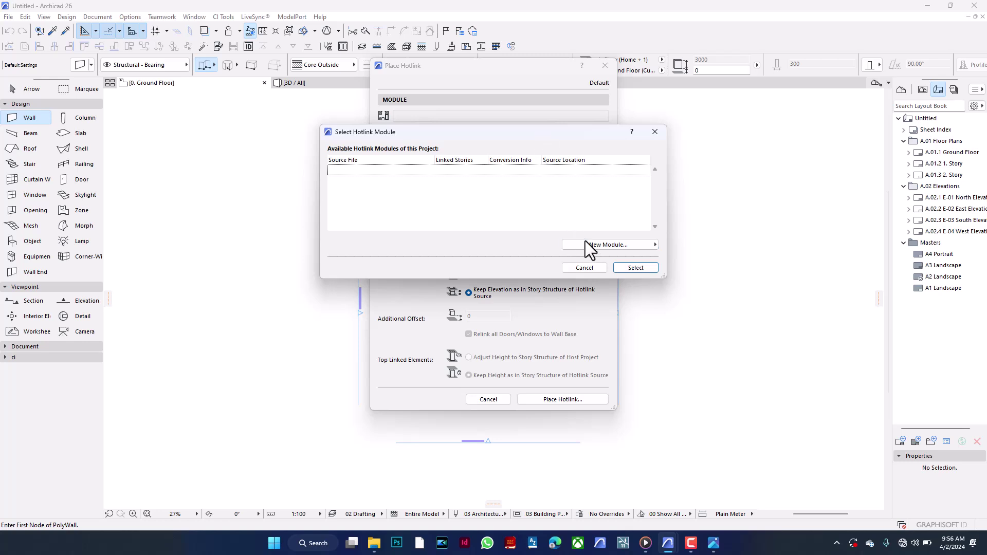
{"action": "left_click", "coordinate": [645, 245]}
{"action": "left_click", "coordinate": [694, 242]}
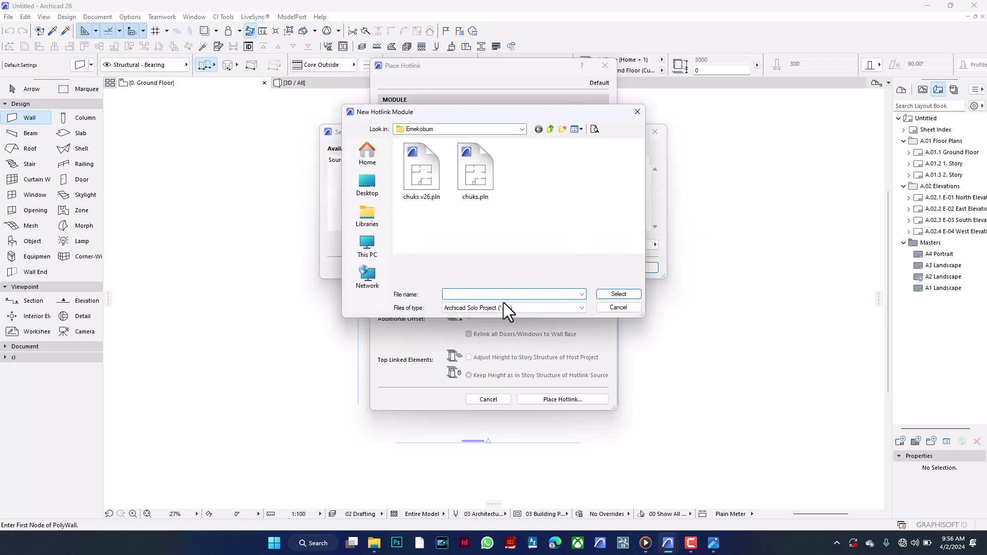
Choose Main file.pln from the Modules tutorial folder as the source file
{"action": "left_click", "coordinate": [486, 308]}
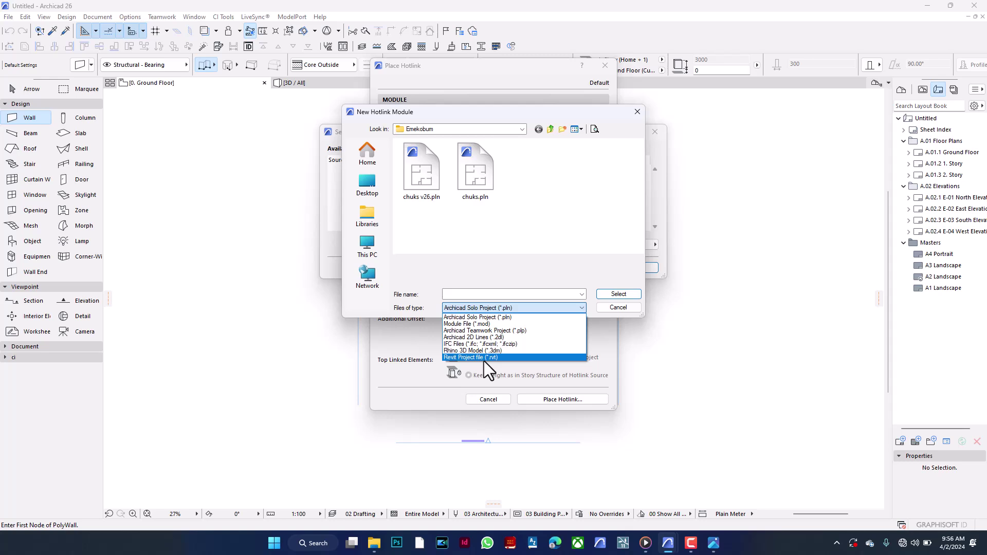
{"action": "left_click", "coordinate": [535, 213]}
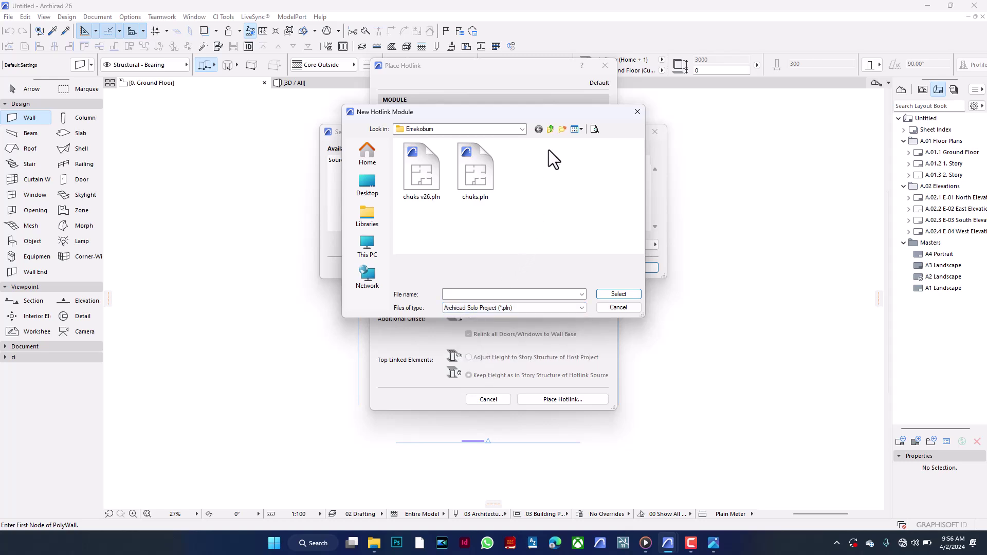
{"action": "left_click", "coordinate": [551, 129]}
{"action": "scroll", "coordinate": [458, 240], "scroll_direction": "down", "scroll_amount": 2}
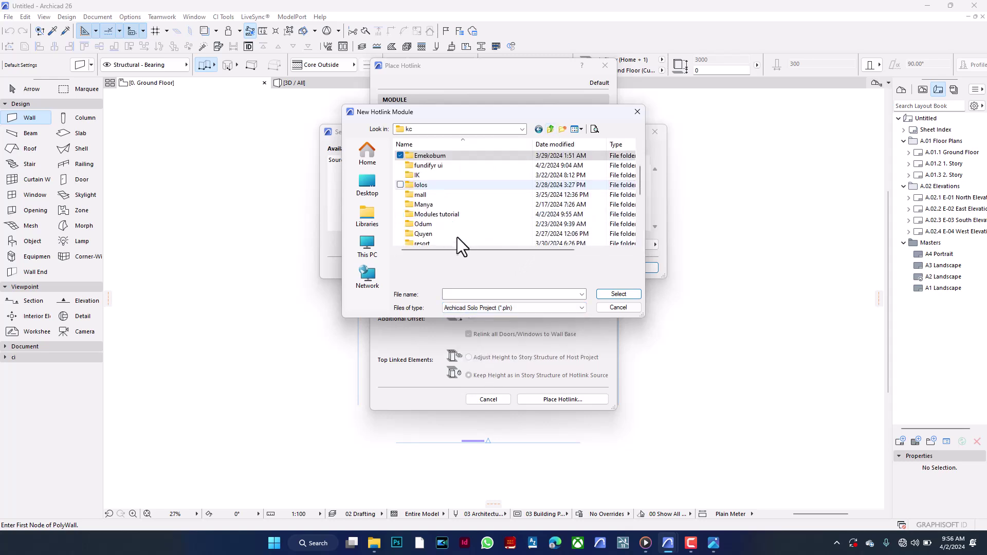
{"action": "double_click", "coordinate": [461, 213]}
{"action": "left_click", "coordinate": [441, 156]}
{"action": "left_click", "coordinate": [632, 296]}
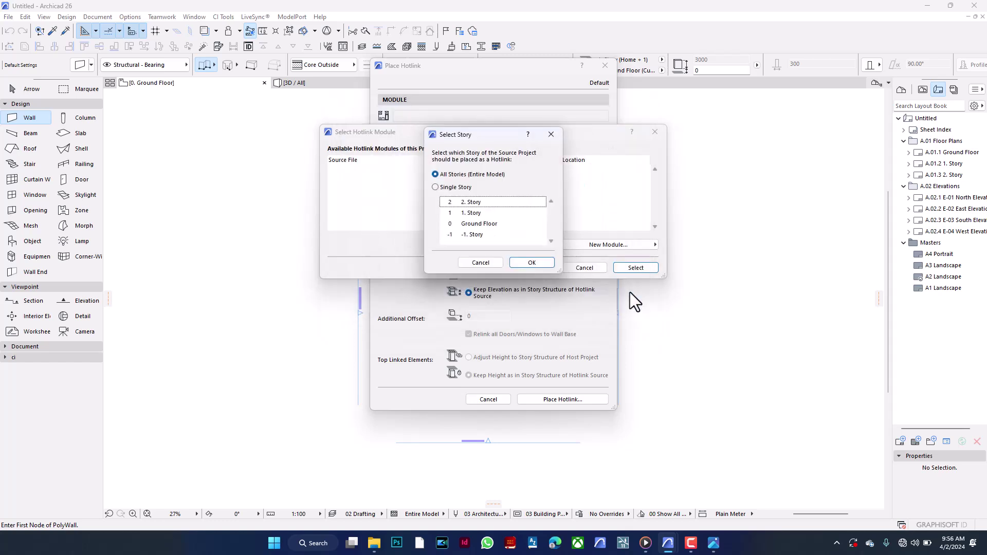
Link All Stories of Main file.pln, place the hotlink, and accept the story matching
{"action": "left_click", "coordinate": [519, 261]}
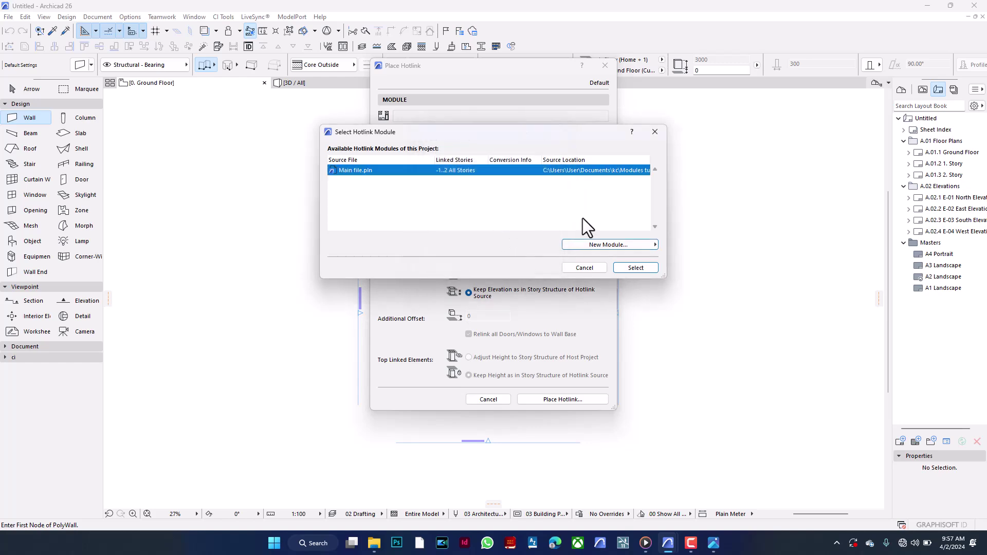
{"action": "left_click", "coordinate": [636, 268]}
{"action": "left_click", "coordinate": [590, 403]}
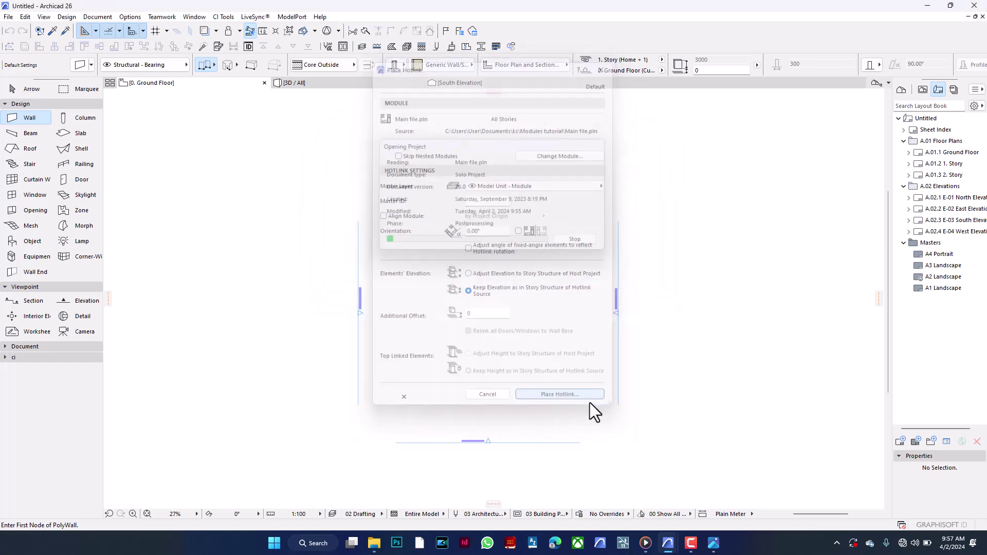
{"action": "scroll", "coordinate": [506, 182], "scroll_direction": "down", "scroll_amount": 1}
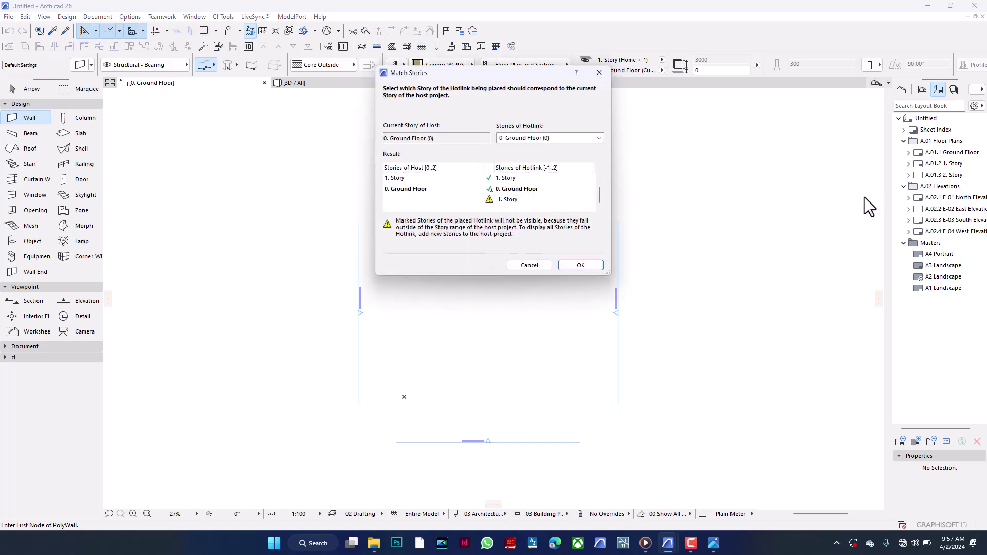
{"action": "scroll", "coordinate": [480, 186], "scroll_direction": "up", "scroll_amount": 1}
{"action": "mouse_move", "coordinate": [669, 551]}
{"action": "mouse_move", "coordinate": [639, 522]}
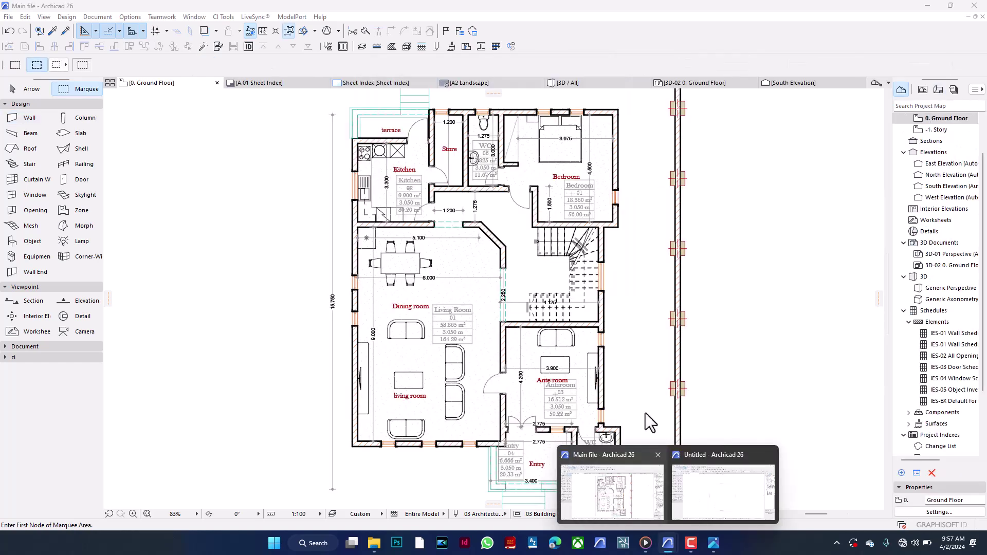
{"action": "scroll", "coordinate": [483, 181], "scroll_direction": "down", "scroll_amount": 1}
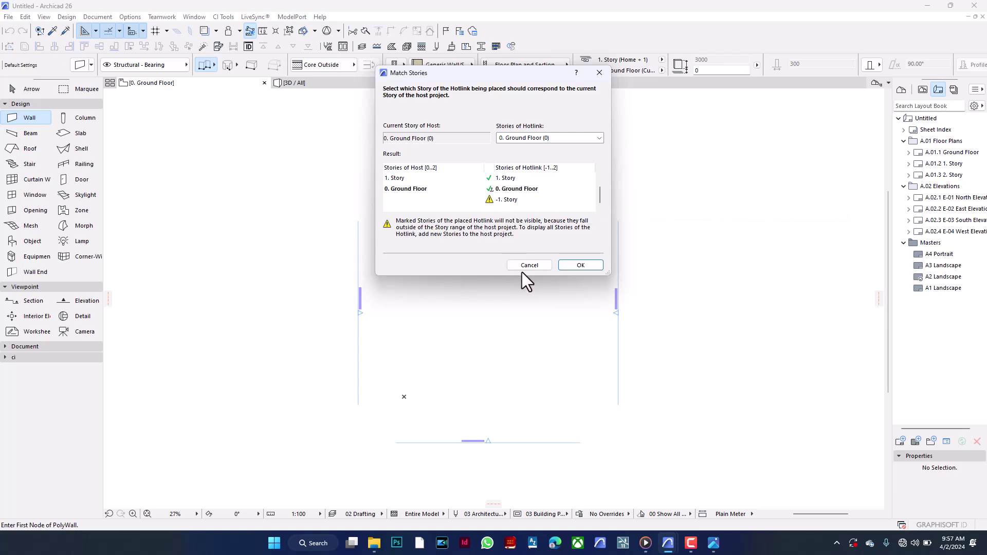
{"action": "left_click", "coordinate": [566, 270]}
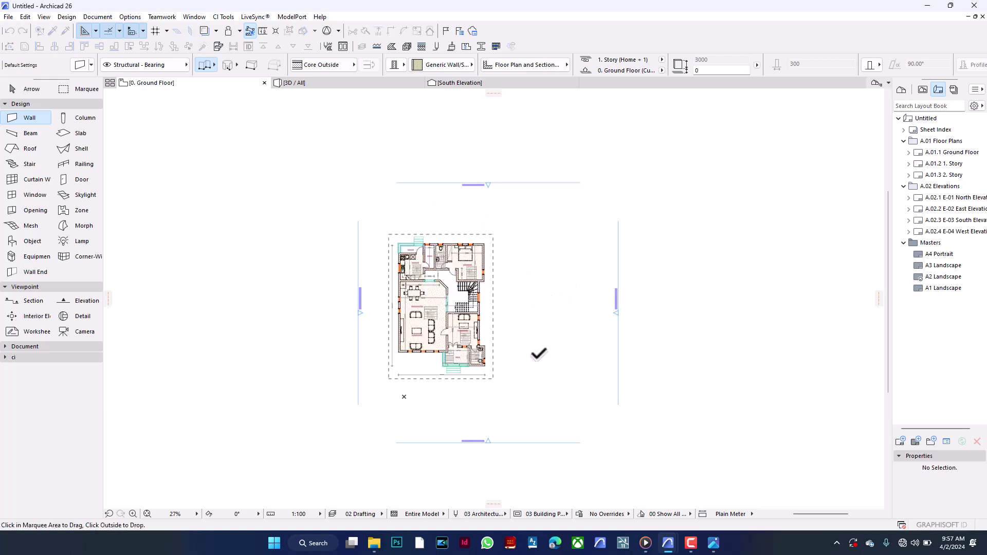
Drop the hotlinked house plan in position and finish placing it
{"action": "left_click", "coordinate": [509, 320]}
{"action": "key", "text": "ctrl+z"}
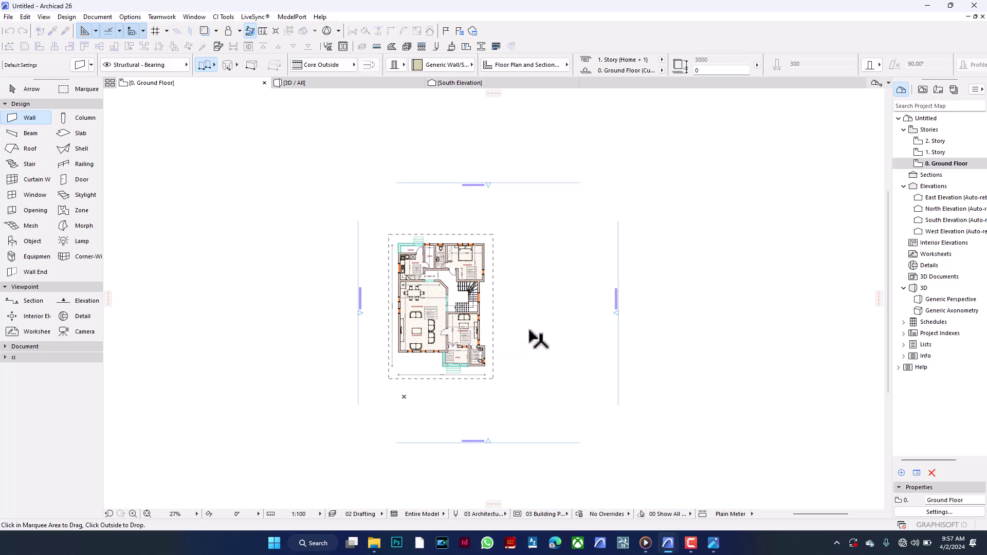
{"action": "left_click", "coordinate": [537, 339]}
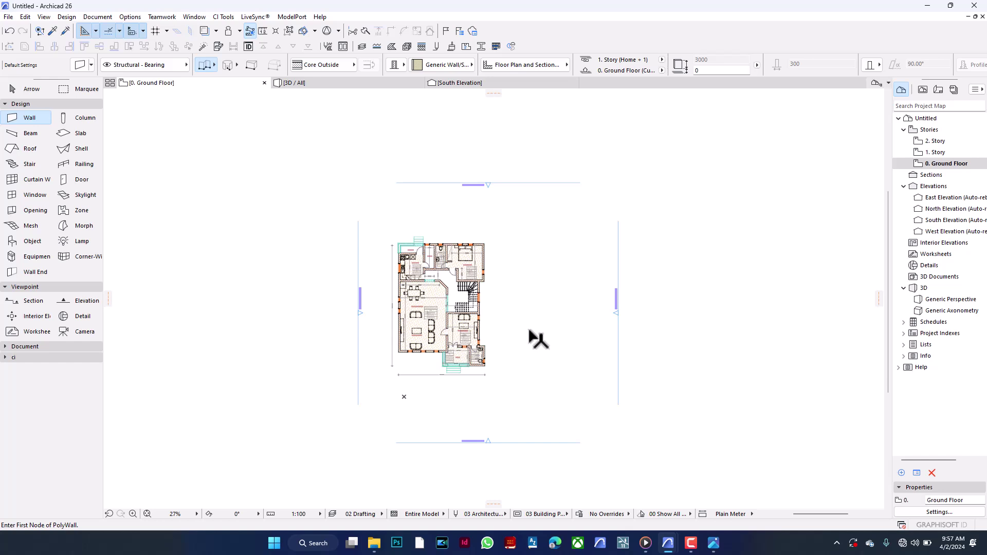
Add a new story below Ground Floor, checking Main file's story settings for comparison
{"action": "key", "text": "ctrl+7"}
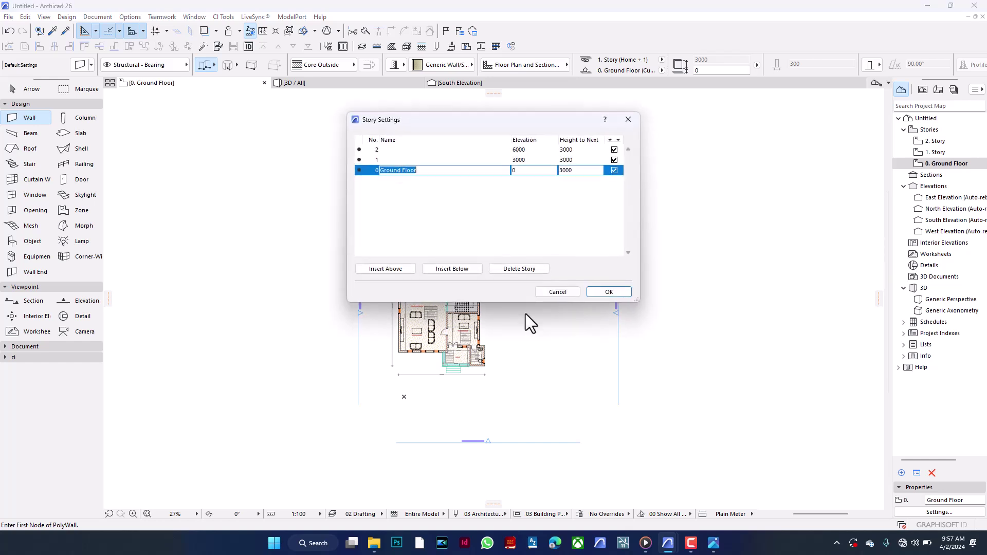
{"action": "left_click", "coordinate": [441, 268]}
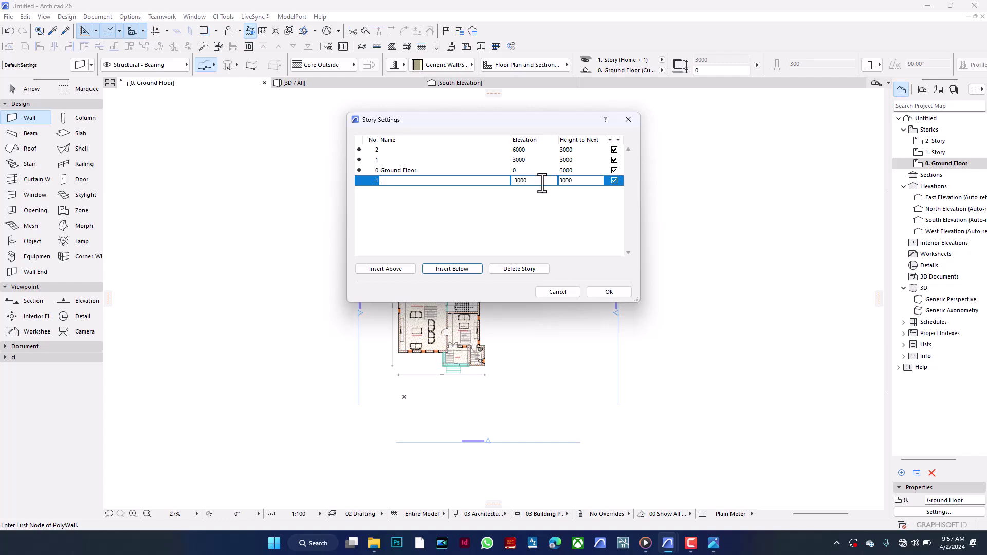
{"action": "left_click", "coordinate": [641, 501]}
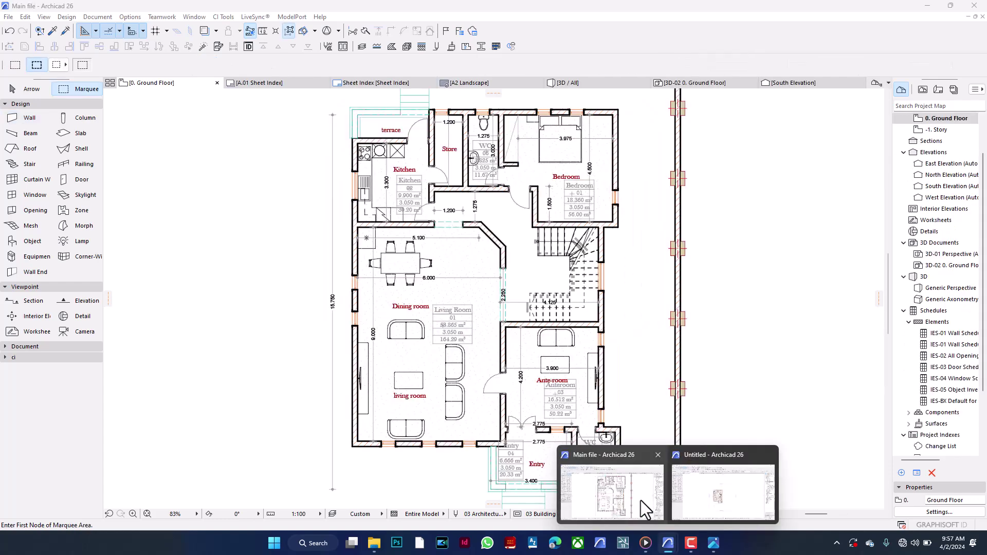
{"action": "left_click", "coordinate": [947, 515]}
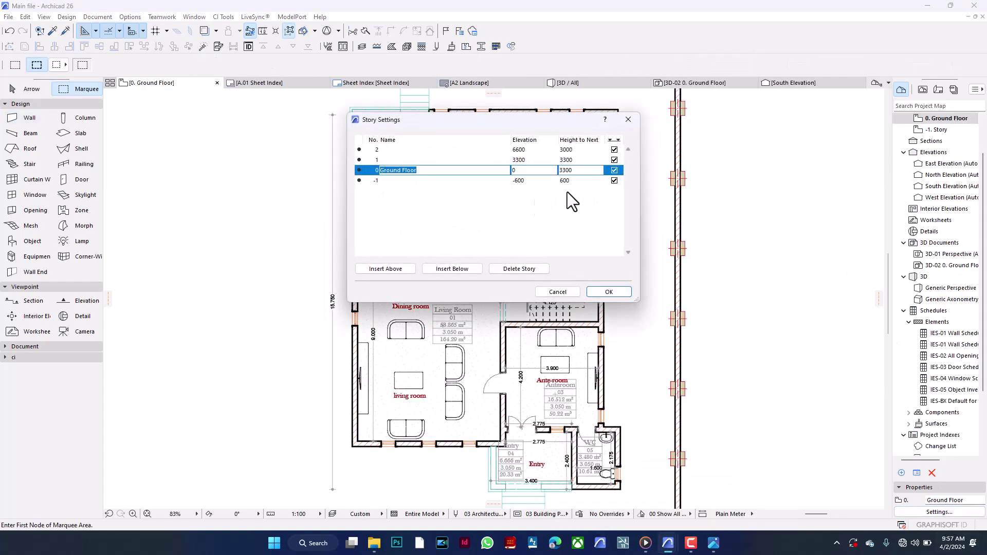
{"action": "left_click", "coordinate": [630, 120]}
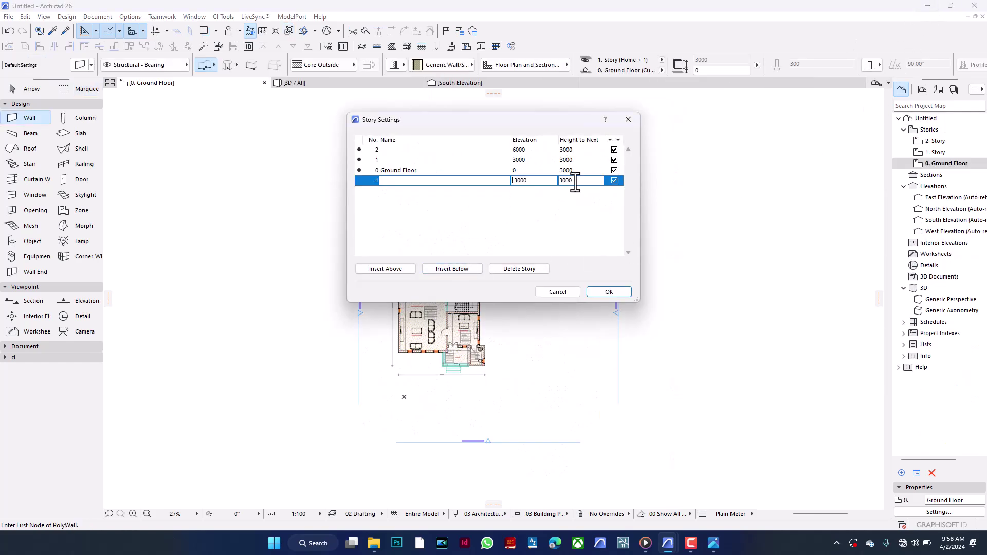
Set the -1 story height to 600 and Ground Floor and Story 1 to 3300, then apply
{"action": "key", "text": "Tab"}
{"action": "type", "text": "600"}
{"action": "key", "text": "Return"}
{"action": "left_click", "coordinate": [576, 172]}
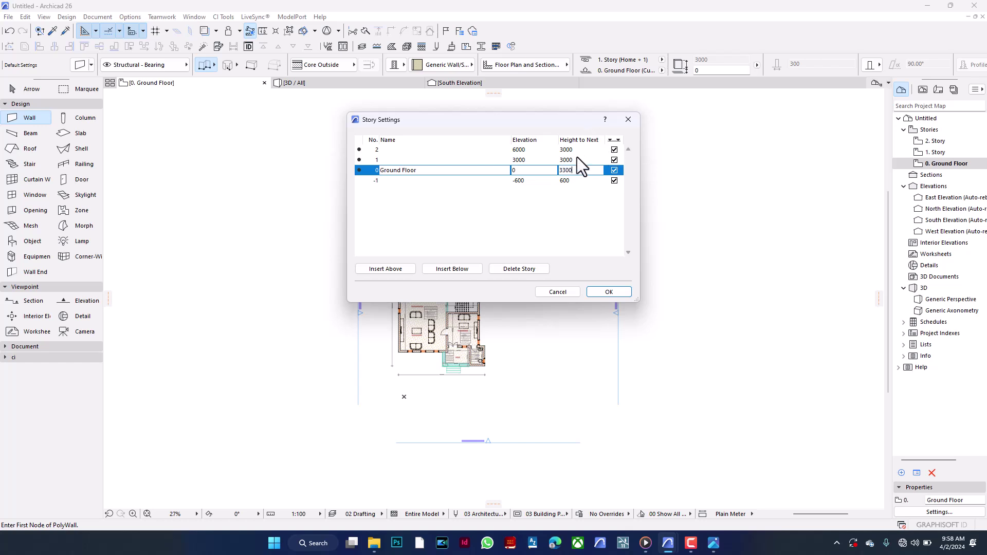
{"action": "left_click", "coordinate": [577, 159]}
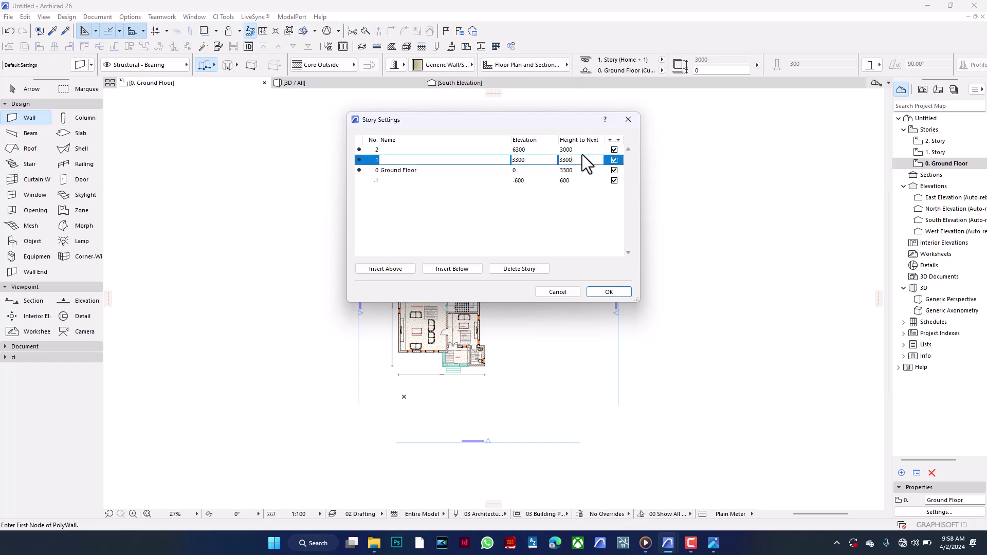
{"action": "left_click", "coordinate": [583, 155]}
{"action": "type", "text": "3"}
{"action": "key", "text": "ctrl+a"}
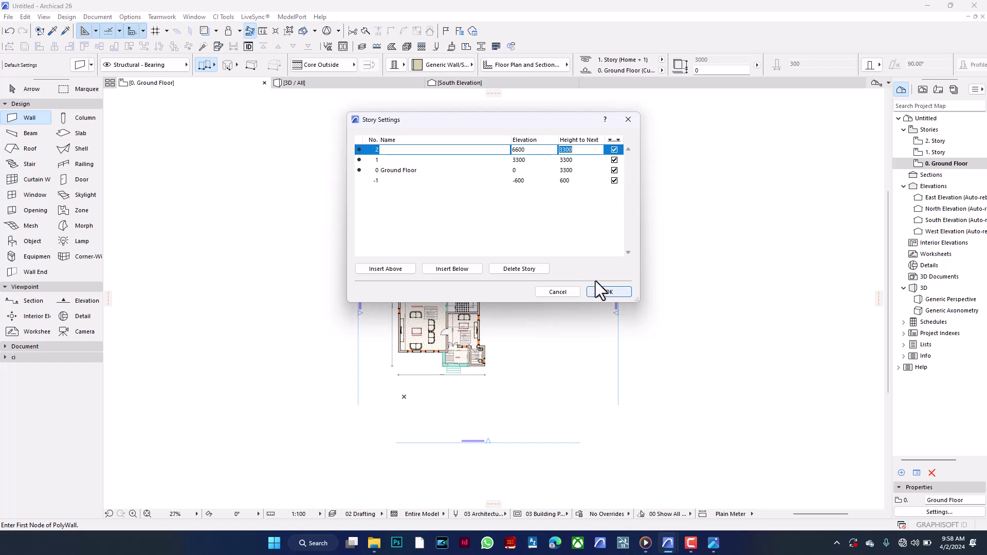
{"action": "left_click", "coordinate": [577, 171]}
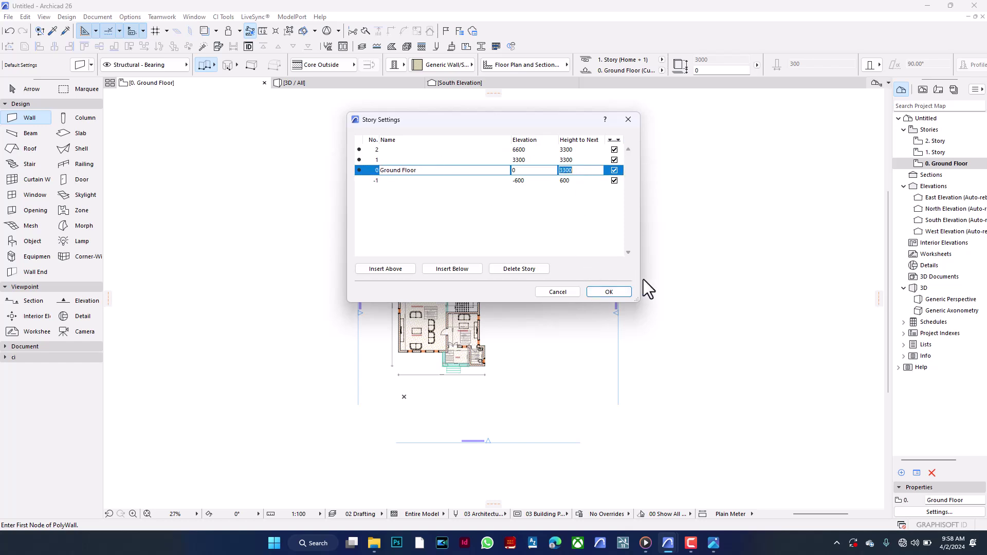
{"action": "left_click", "coordinate": [625, 291]}
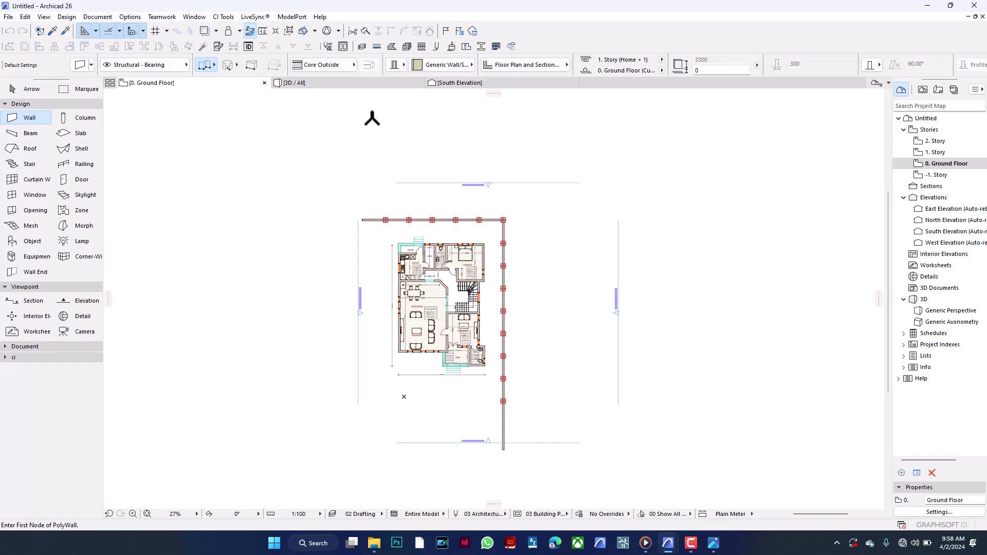
With the Arrow tool, select all, clear it, then select the dining table and a dimension line
{"action": "left_click", "coordinate": [48, 91]}
{"action": "scroll", "coordinate": [415, 286], "scroll_direction": "up", "scroll_amount": 1}
{"action": "scroll", "coordinate": [414, 286], "scroll_direction": "up", "scroll_amount": 2}
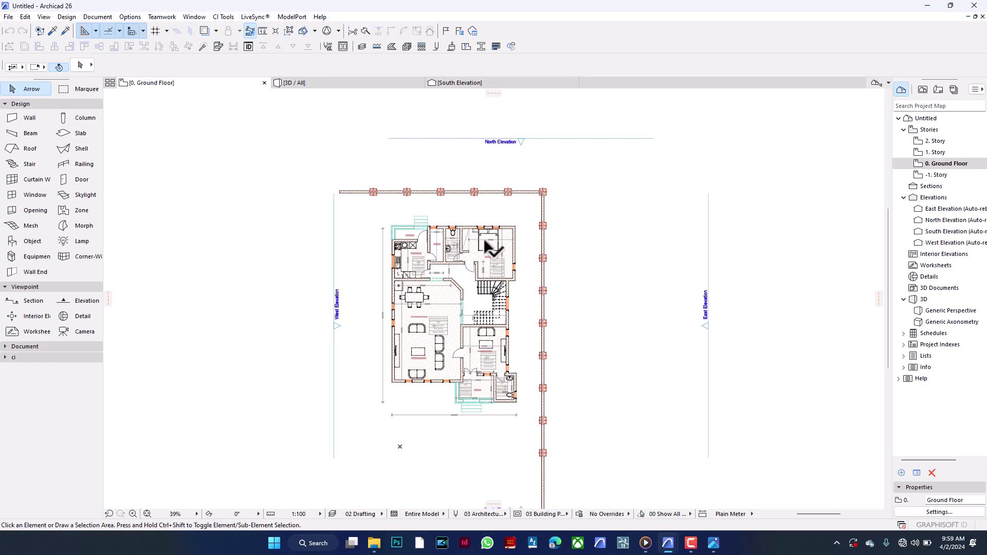
{"action": "key", "text": "ctrl+a"}
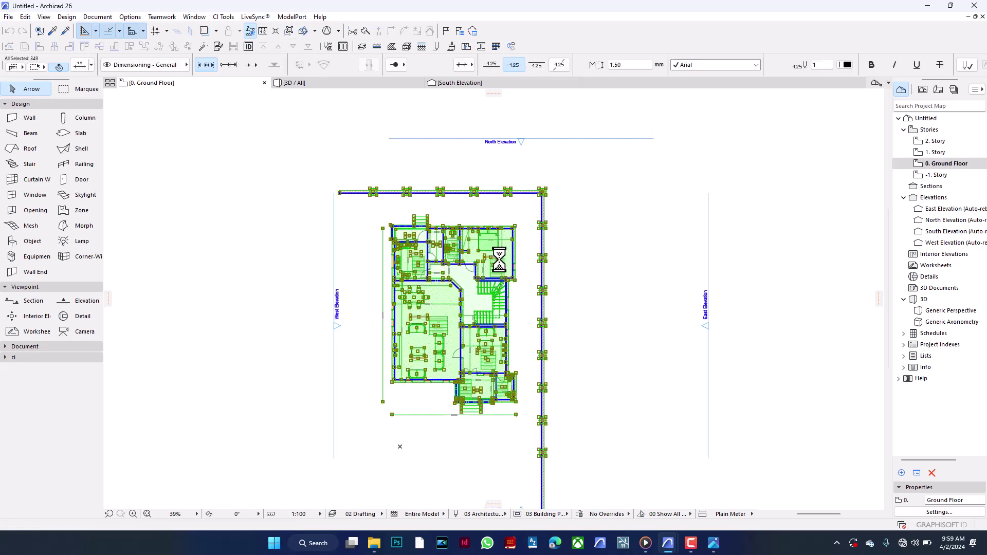
{"action": "key", "text": "Escape"}
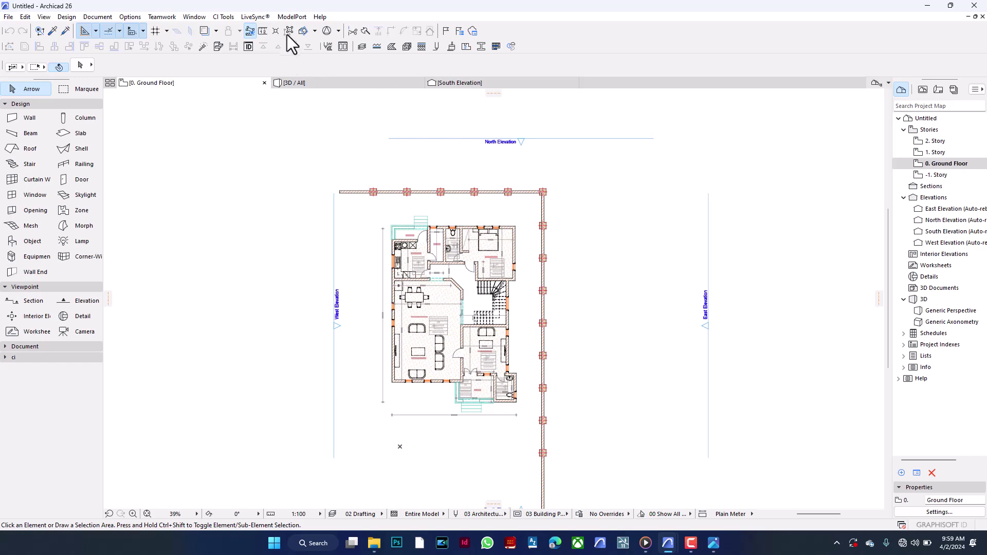
{"action": "left_click", "coordinate": [418, 293]}
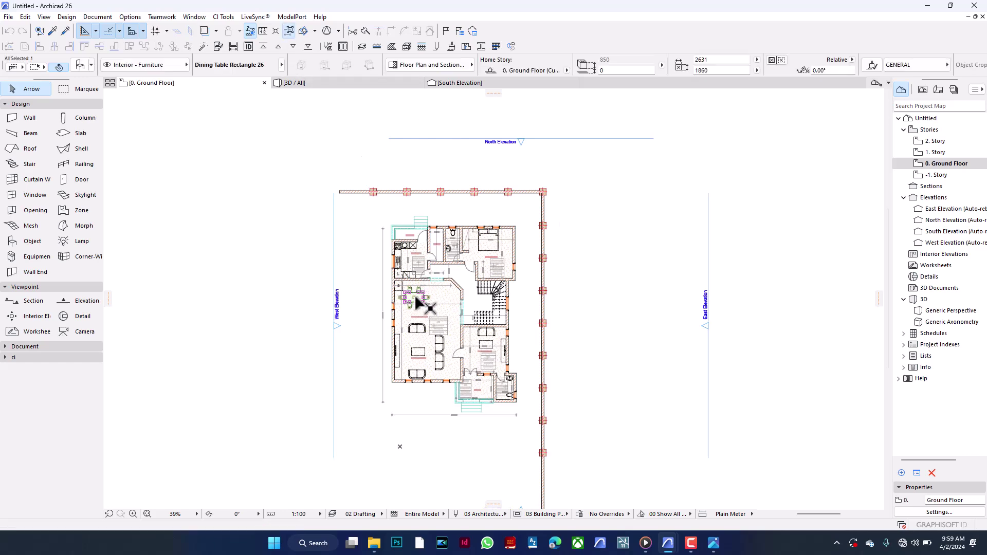
{"action": "scroll", "coordinate": [418, 293], "scroll_direction": "up", "scroll_amount": 10}
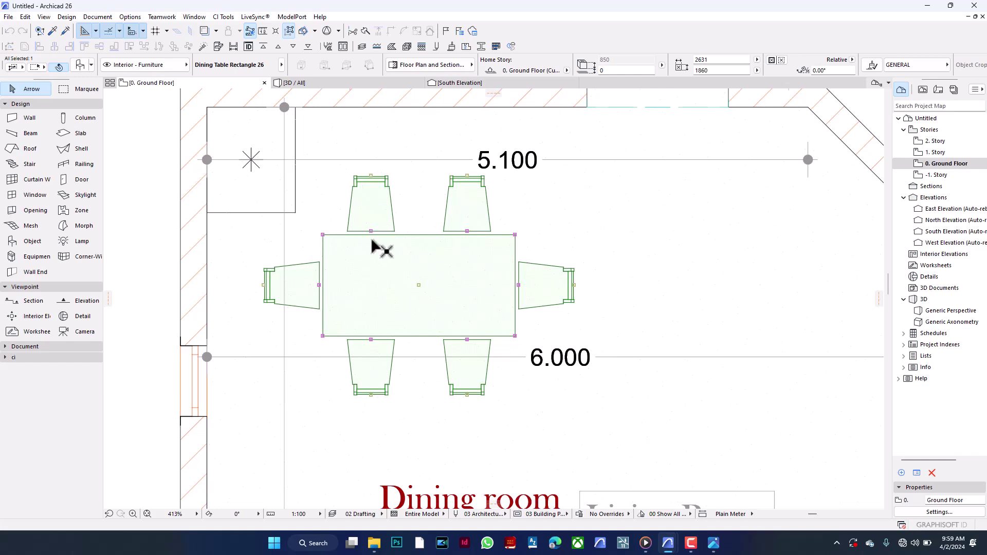
{"action": "scroll", "coordinate": [403, 298], "scroll_direction": "down", "scroll_amount": 8}
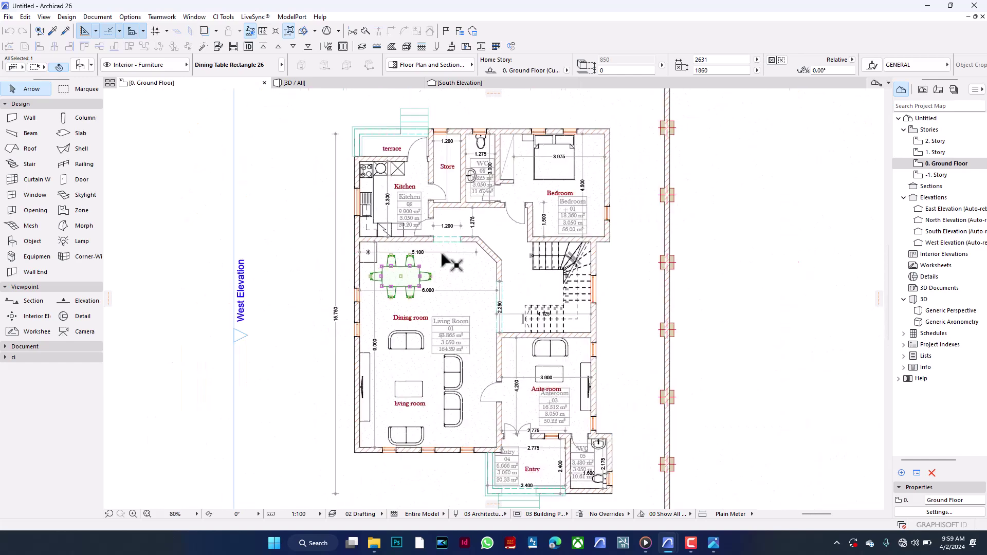
{"action": "left_click", "coordinate": [445, 253]}
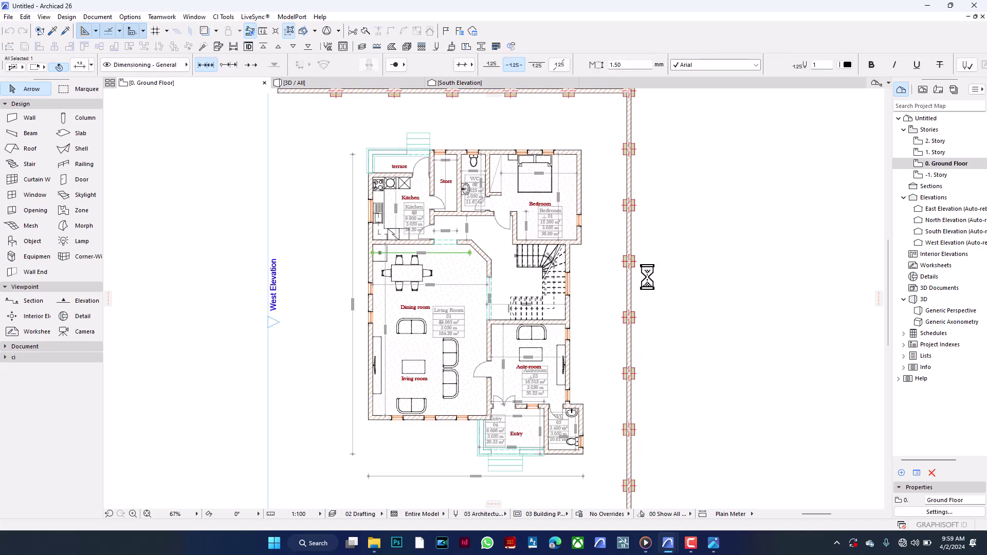
Hide the Dimensioning - General layer, found by searching 'dim' in Layers
{"action": "key", "text": "ctrl+l"}
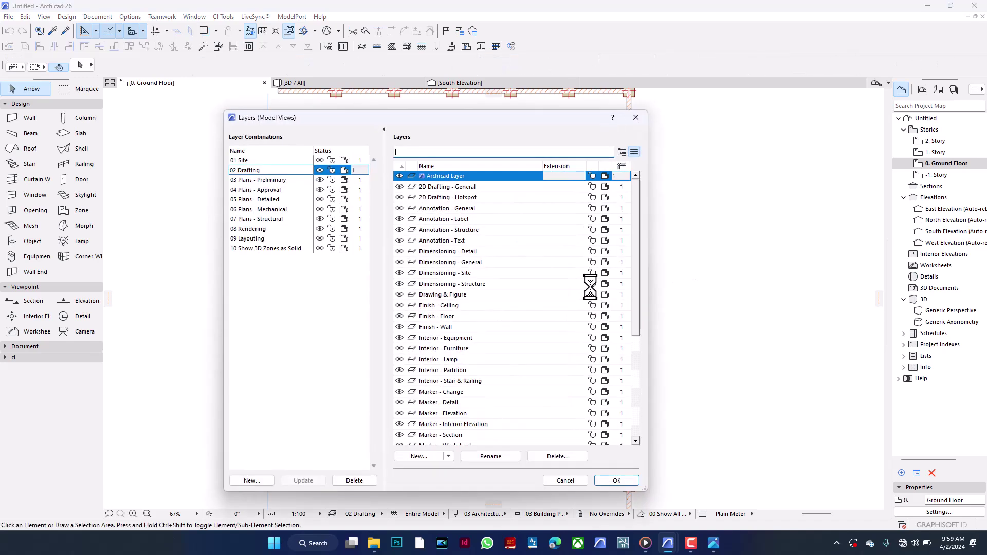
{"action": "type", "text": "dim"}
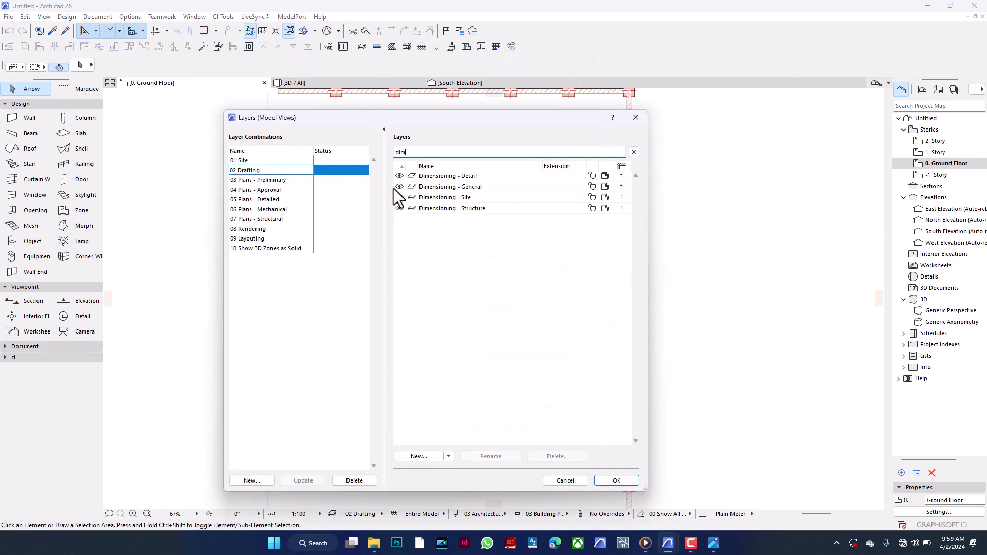
{"action": "left_click", "coordinate": [400, 187]}
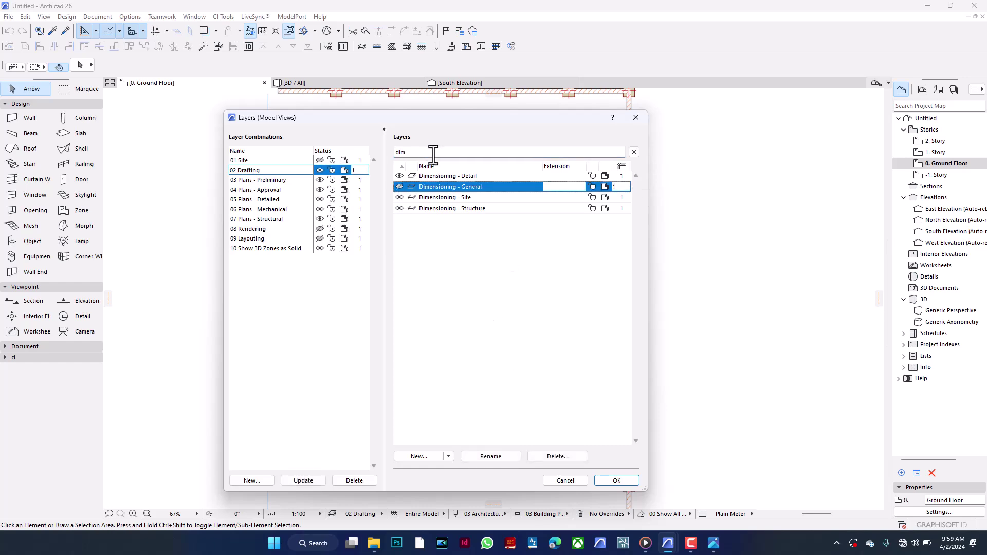
{"action": "left_click", "coordinate": [617, 480]}
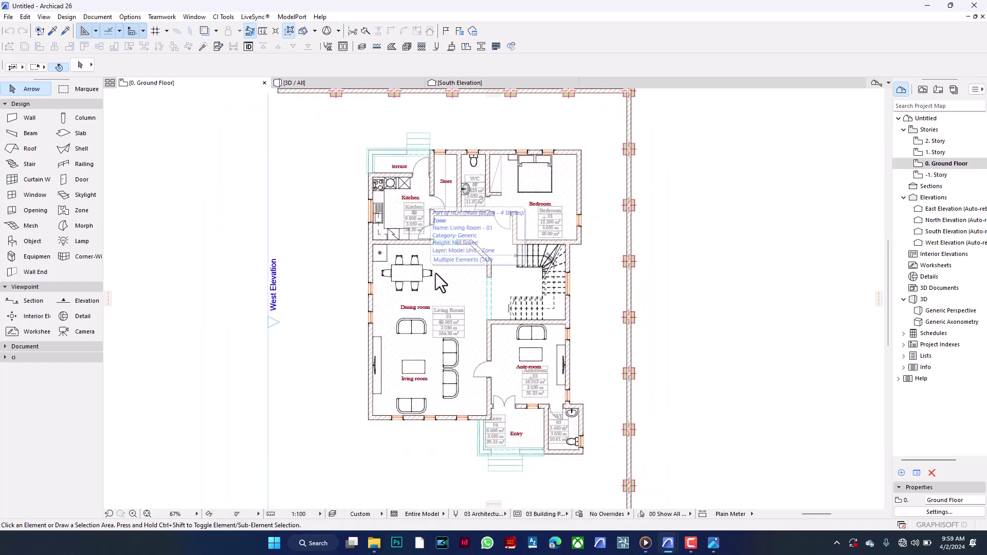
Hide the Model Unit - Zone layer, found by searching 'zo' in Layers
{"action": "left_click", "coordinate": [334, 513]}
{"action": "type", "text": "zo"}
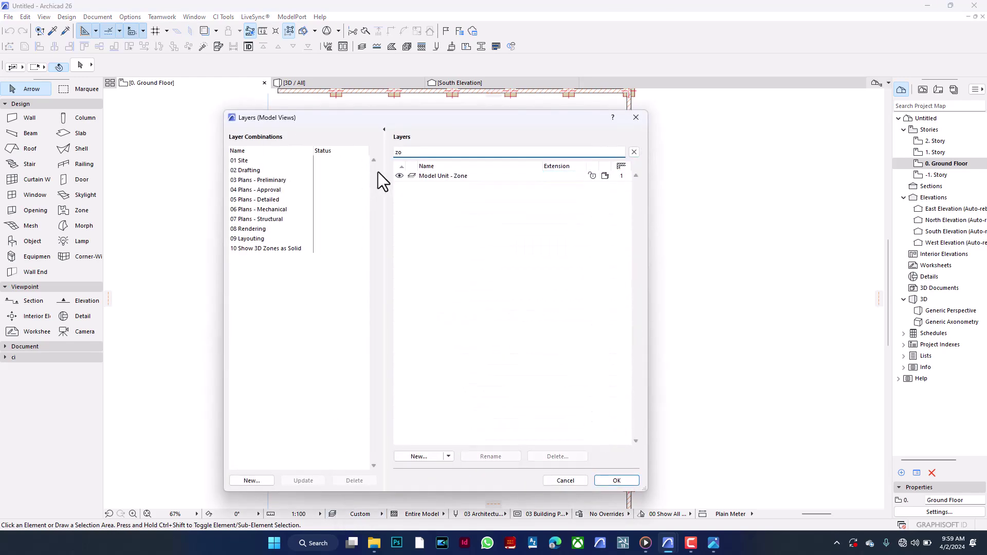
{"action": "left_click", "coordinate": [399, 176]}
{"action": "left_click", "coordinate": [616, 480]}
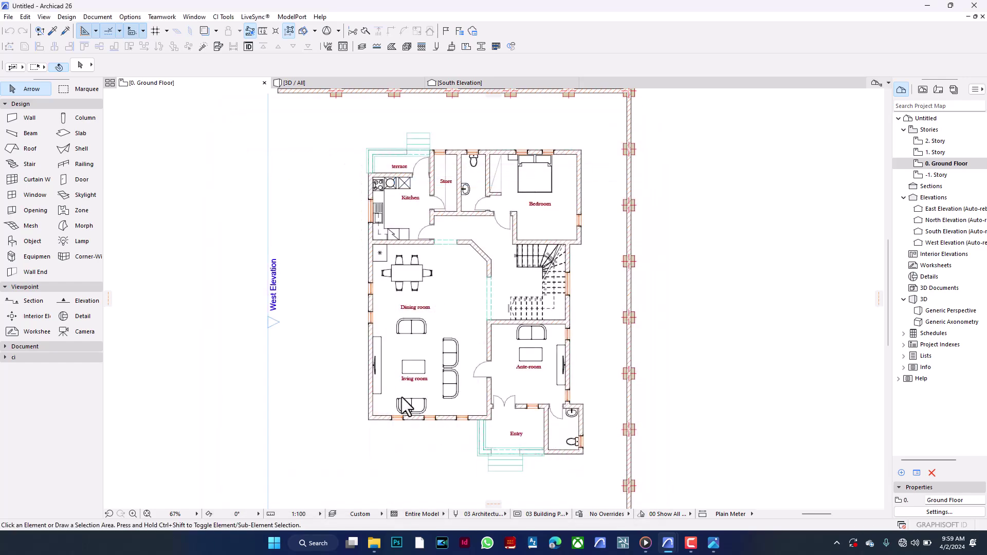
Open the -1. Story plan from the Project Map
{"action": "scroll", "coordinate": [424, 294], "scroll_direction": "down", "scroll_amount": 3}
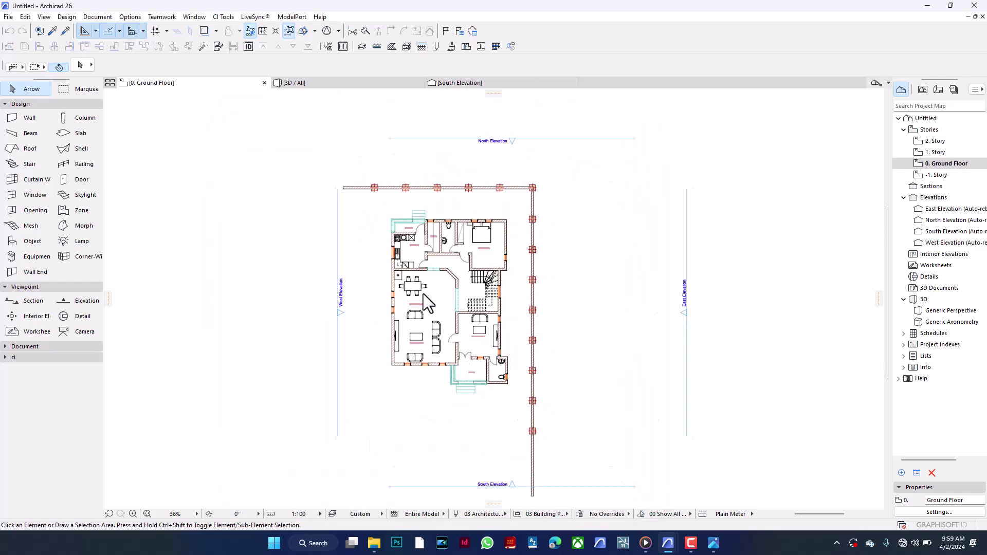
{"action": "scroll", "coordinate": [424, 296], "scroll_direction": "down", "scroll_amount": 1}
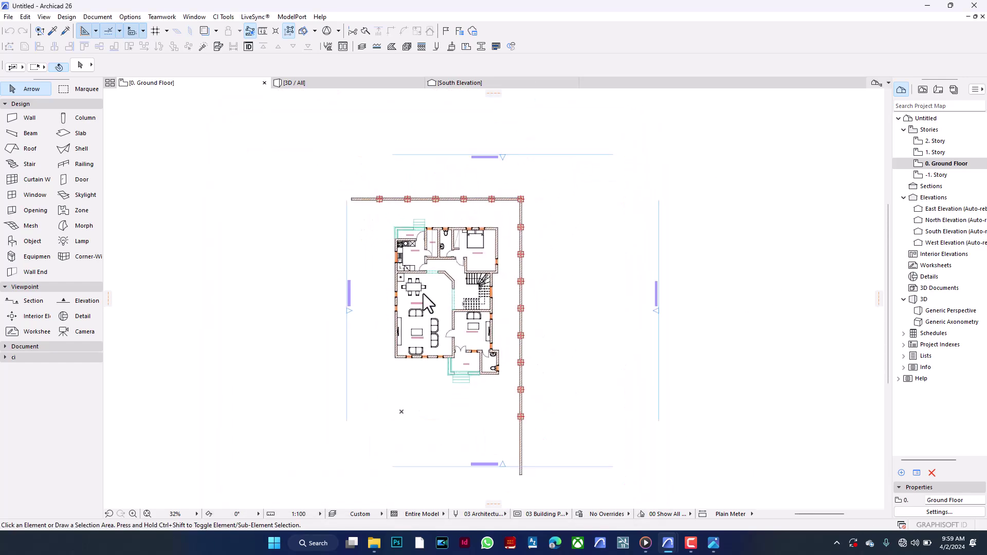
{"action": "double_click", "coordinate": [957, 179]}
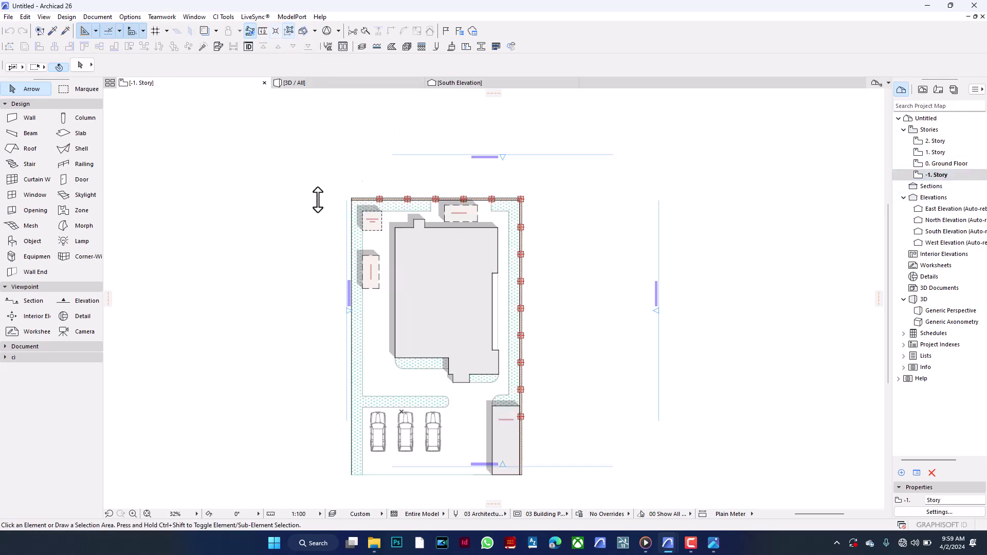
View the model in 3D with the Simplified Plan graphic override, then with no overrides
{"action": "left_click", "coordinate": [374, 85]}
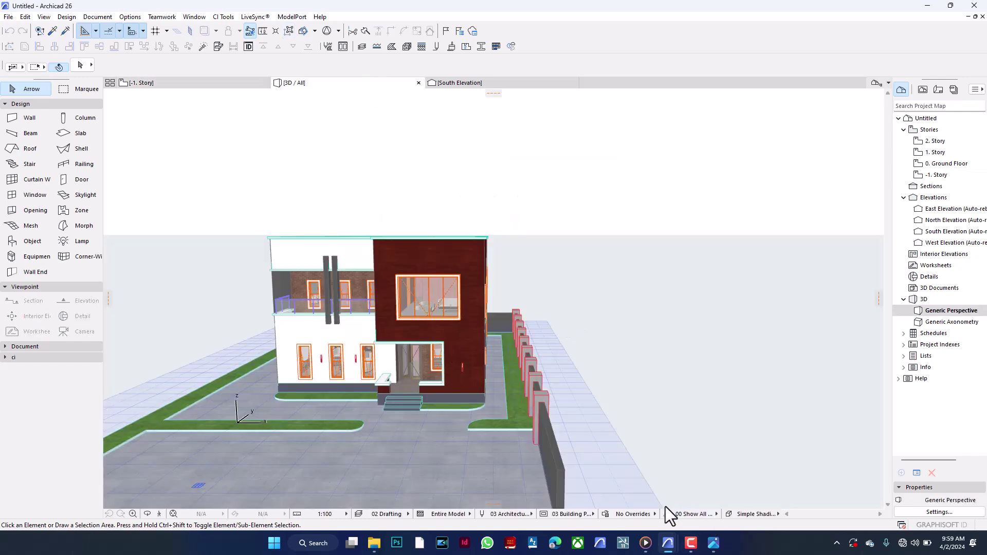
{"action": "left_click", "coordinate": [641, 513]}
{"action": "left_click", "coordinate": [666, 485]}
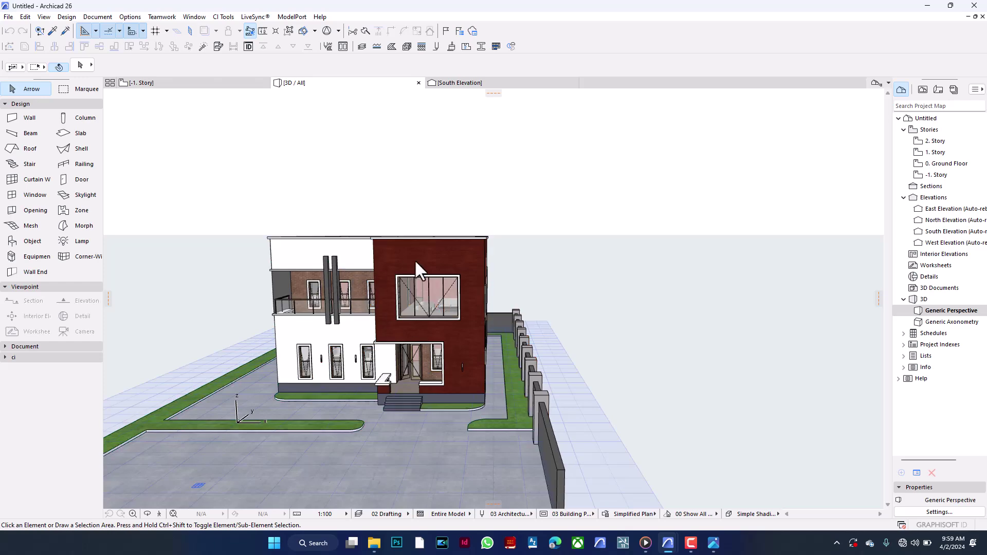
{"action": "left_click", "coordinate": [620, 508]}
{"action": "left_click", "coordinate": [681, 436]}
Orbit the 3D house with Simplified Plan reapplied, then return to the -1. Story plan
{"action": "middle_click_drag", "start_coordinate": [503, 322], "coordinate": [380, 336], "text": "shift"}
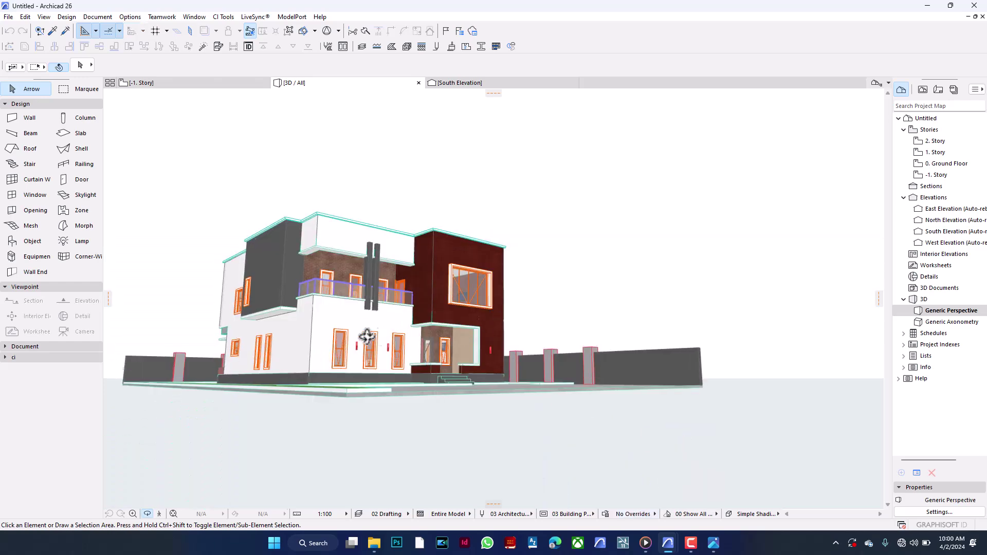
{"action": "scroll", "coordinate": [320, 332], "scroll_direction": "up", "scroll_amount": 5}
{"action": "scroll", "coordinate": [316, 331], "scroll_direction": "down", "scroll_amount": 4}
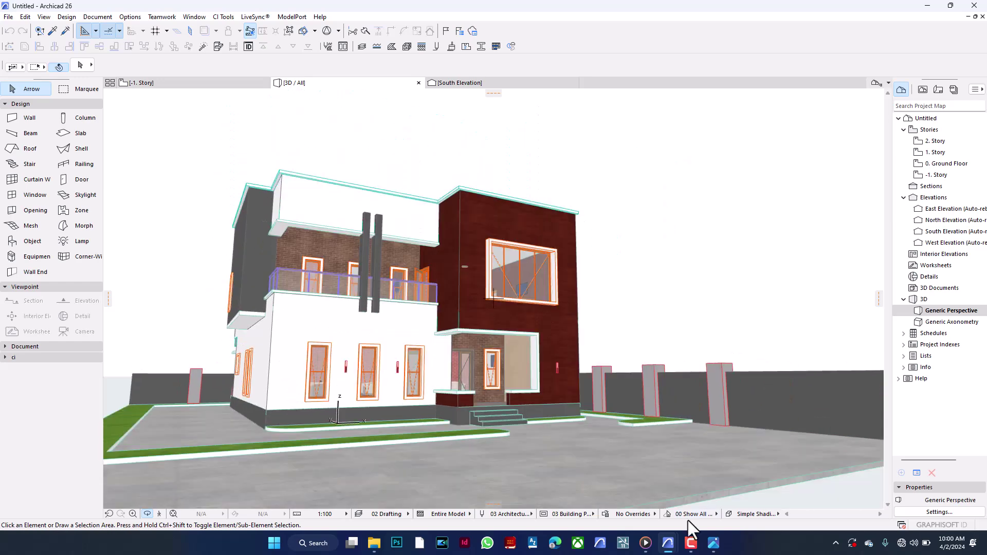
{"action": "left_click", "coordinate": [650, 514]}
{"action": "left_click", "coordinate": [684, 486]}
{"action": "middle_click_drag", "start_coordinate": [382, 253], "coordinate": [296, 340], "text": "shift"}
{"action": "left_click", "coordinate": [173, 81]}
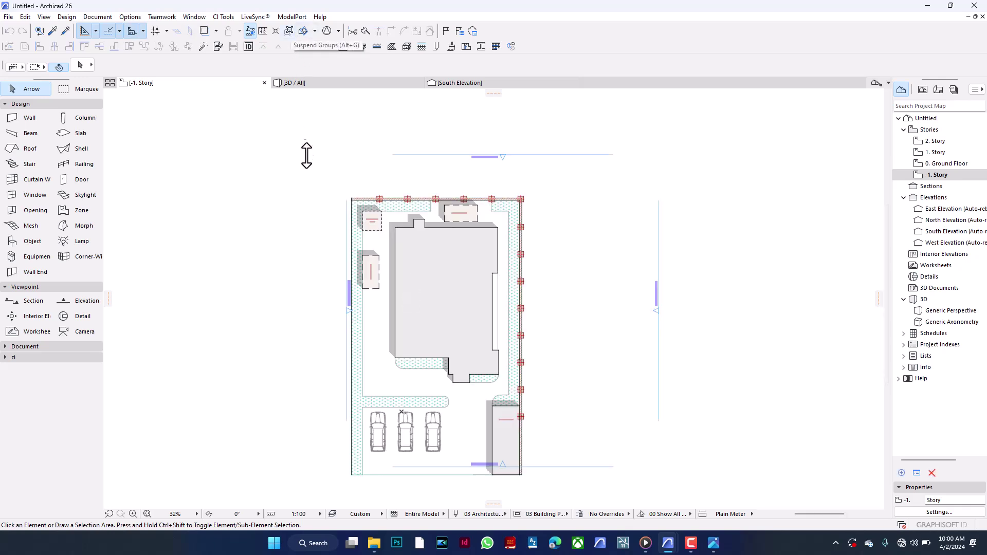
Select everything on the -1. Story and measure the plot's width
{"action": "key", "text": "ctrl+a"}
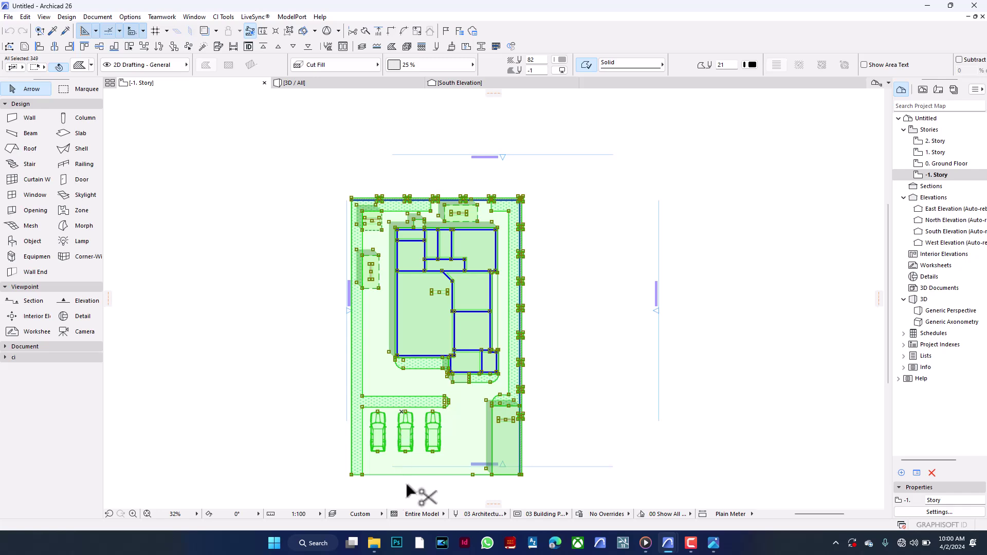
{"action": "scroll", "coordinate": [407, 492], "scroll_direction": "up", "scroll_amount": 5}
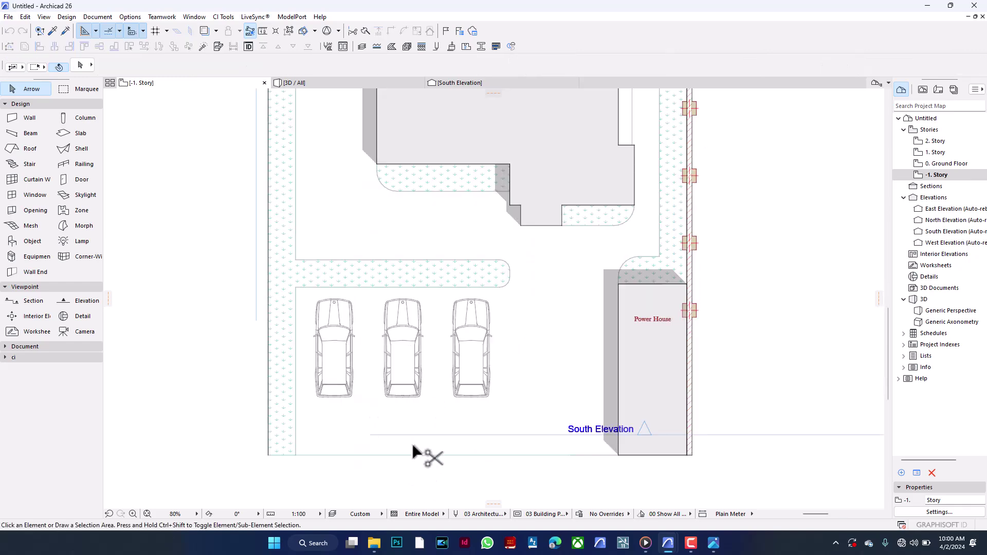
{"action": "key", "text": "ctrl+d"}
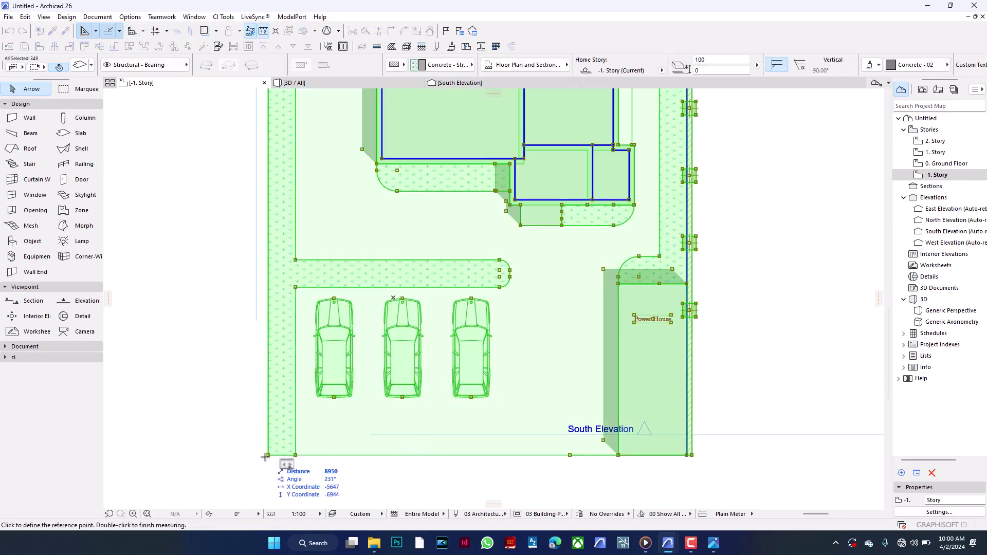
{"action": "left_click", "coordinate": [267, 455]}
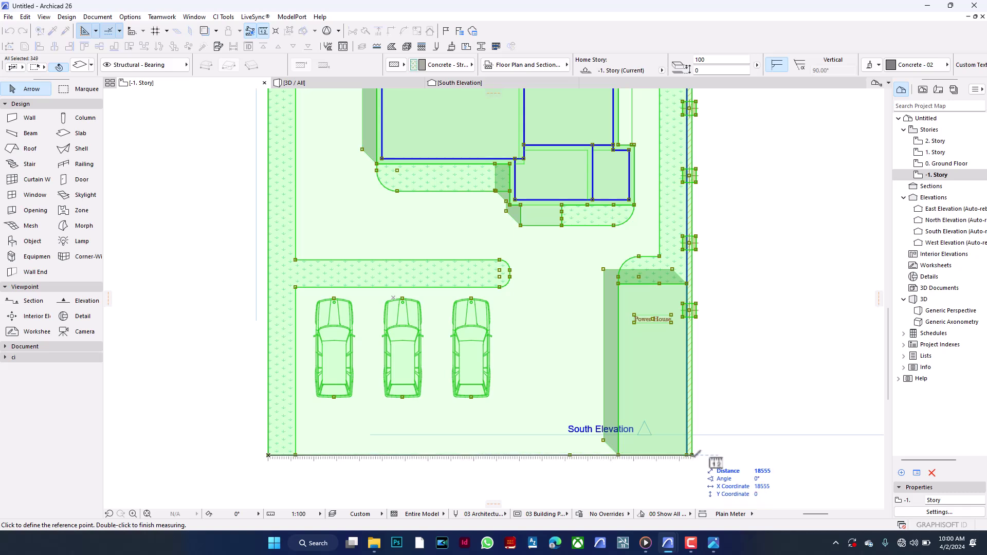
{"action": "double_click", "coordinate": [690, 480]}
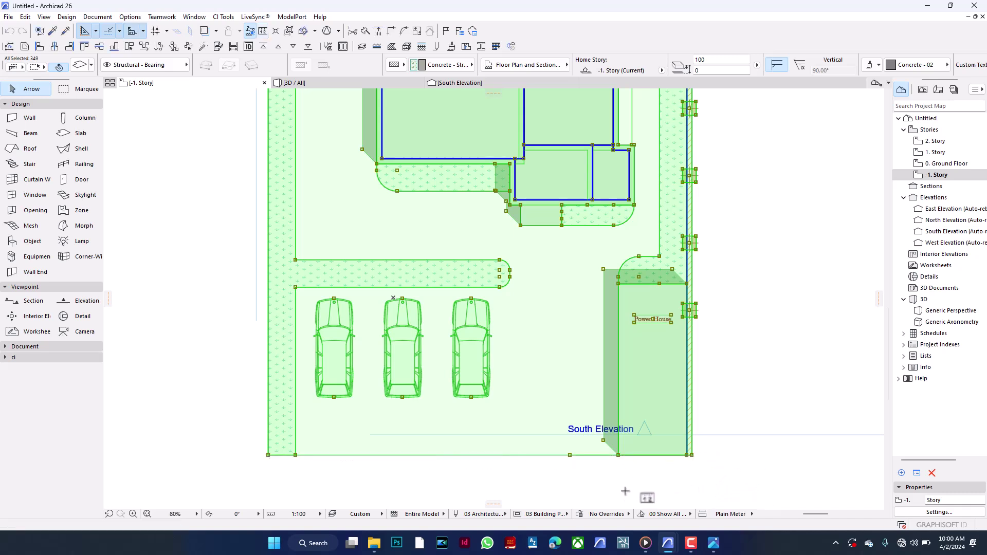
Multiply the plot with Spread at 18555 spacing into a row of six identical plots
{"action": "key", "text": "ctrl+u"}
{"action": "left_click", "coordinate": [525, 174]}
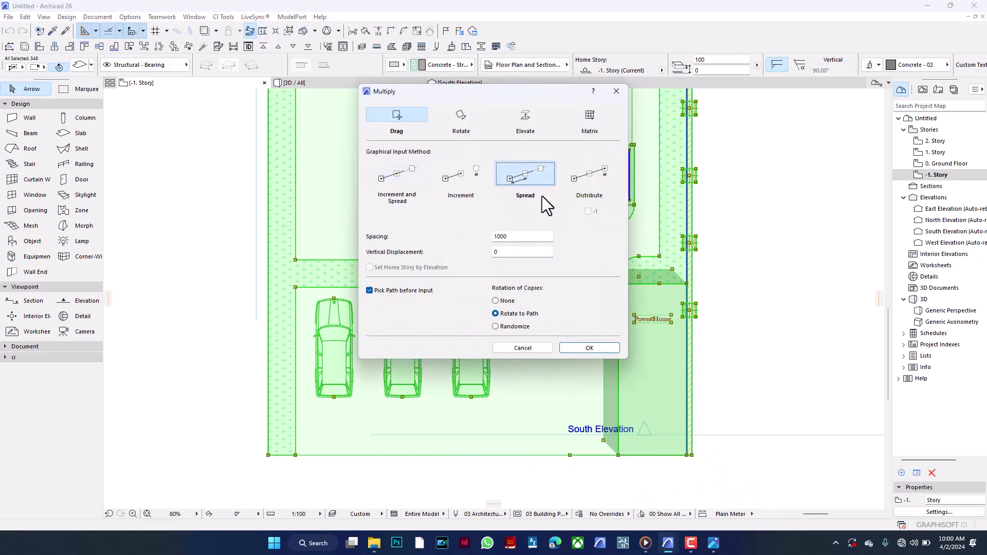
{"action": "type", "text": "18555"}
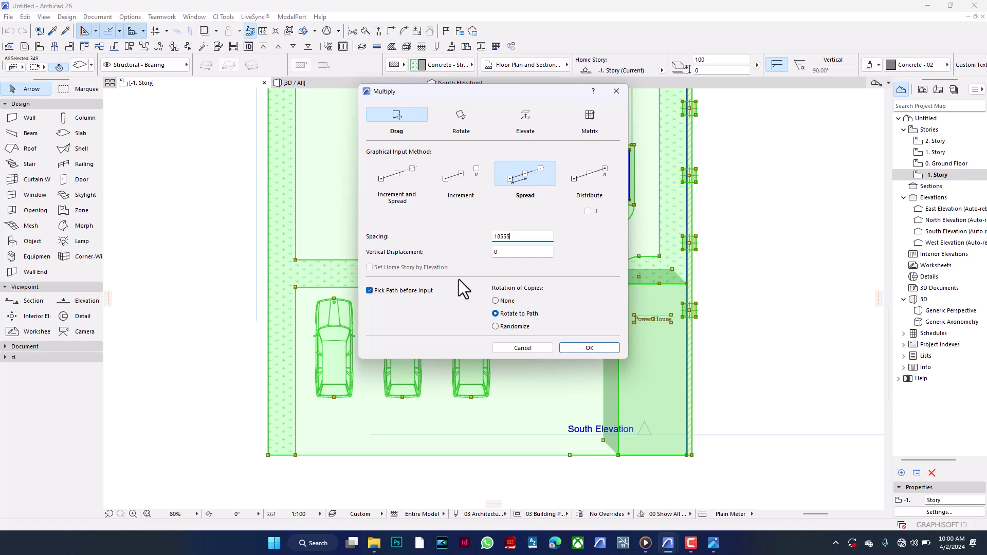
{"action": "left_click", "coordinate": [590, 349]}
{"action": "scroll", "coordinate": [223, 171], "scroll_direction": "down", "scroll_amount": 5}
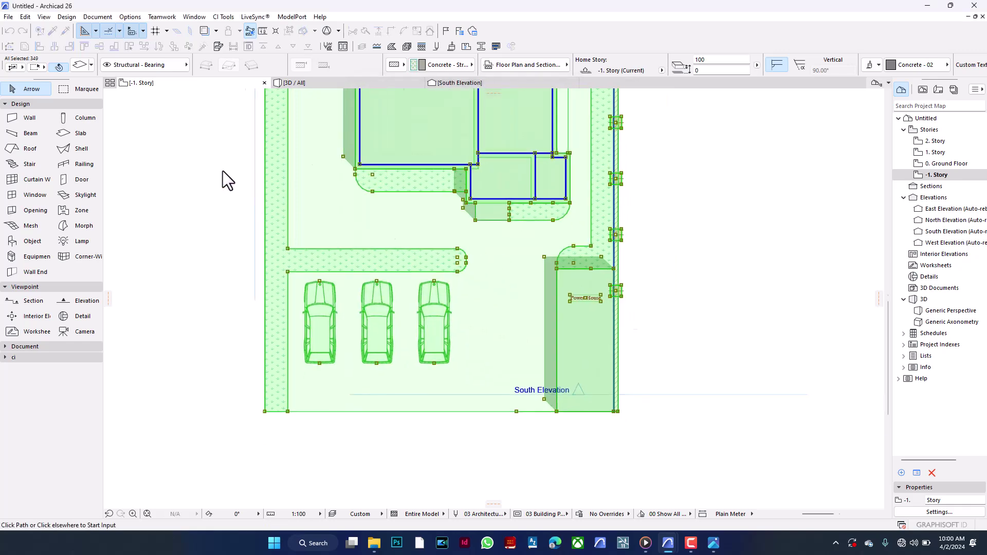
{"action": "left_click", "coordinate": [249, 297]}
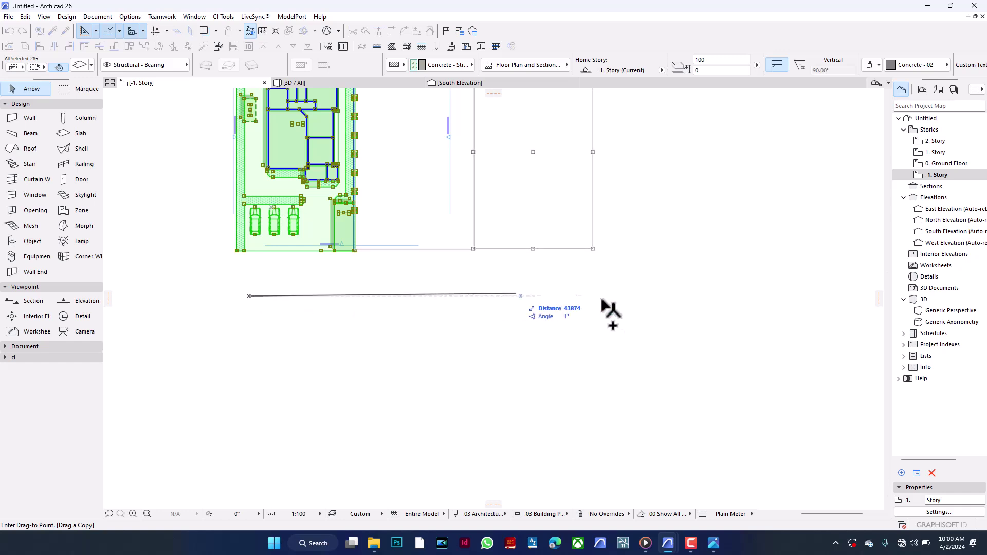
{"action": "scroll", "coordinate": [304, 367], "scroll_direction": "down", "scroll_amount": 3}
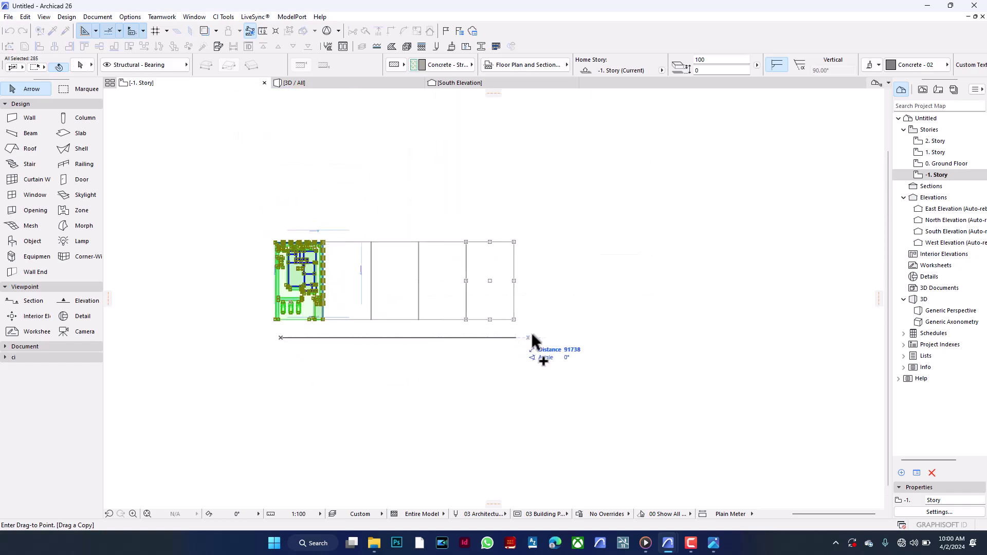
{"action": "left_click", "coordinate": [515, 385]}
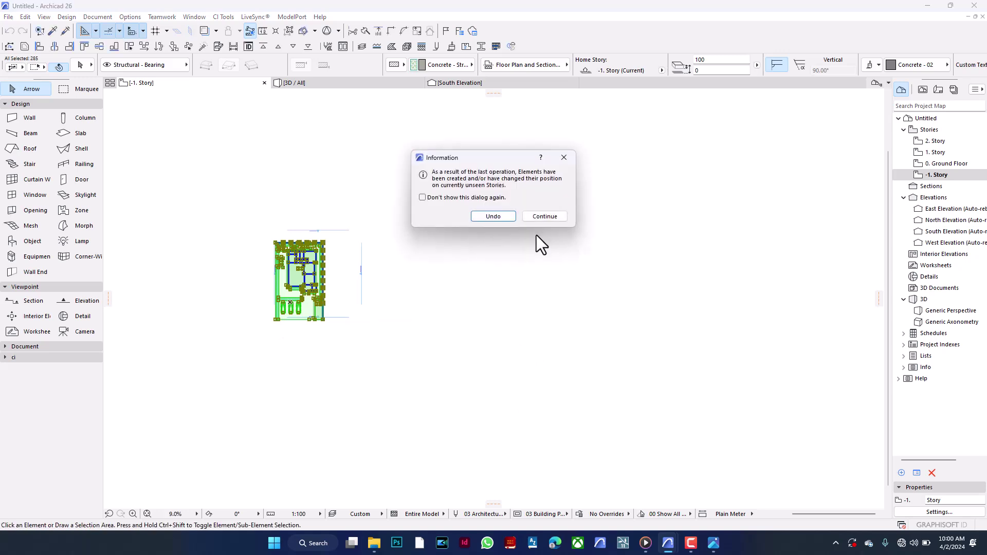
{"action": "left_click", "coordinate": [542, 217]}
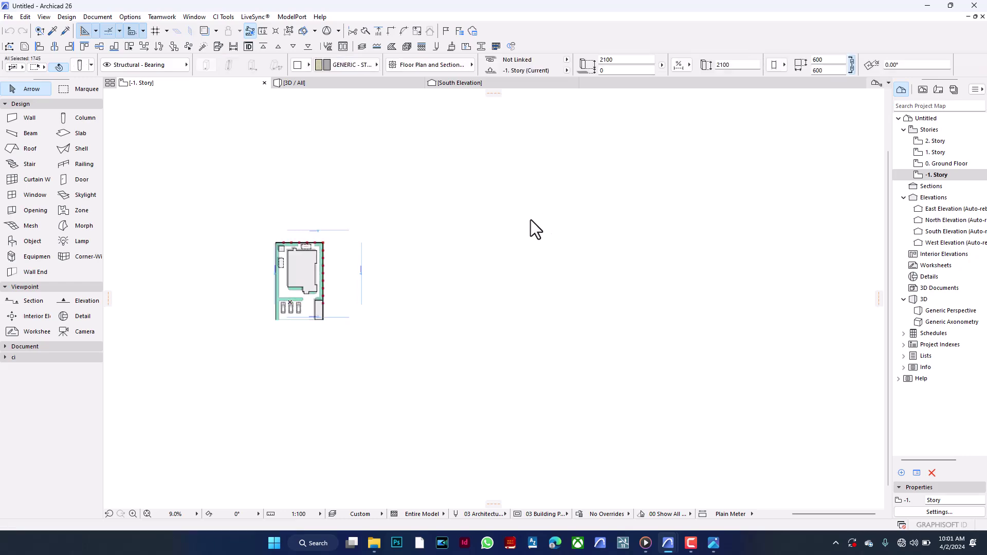
Clear the selection, open the 3D view, and cancel an accidental move of the first house
{"action": "key", "text": "Escape"}
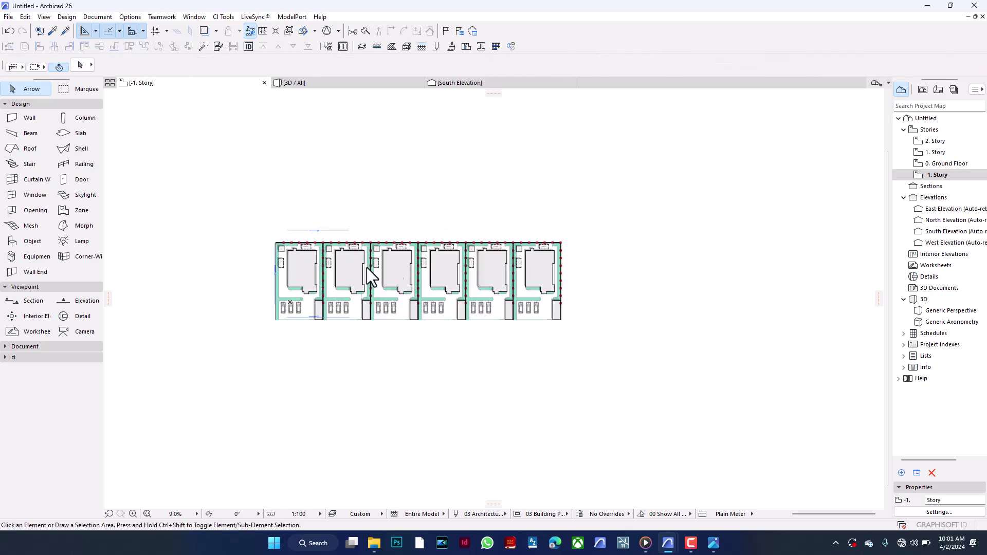
{"action": "scroll", "coordinate": [392, 268], "scroll_direction": "up", "scroll_amount": 3}
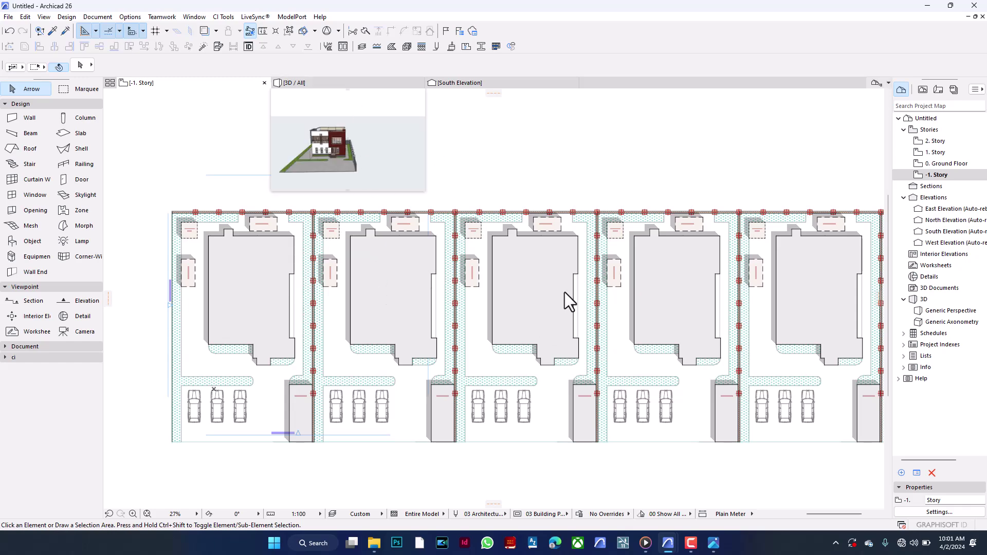
{"action": "scroll", "coordinate": [560, 308], "scroll_direction": "up", "scroll_amount": 5}
{"action": "scroll", "coordinate": [665, 216], "scroll_direction": "up", "scroll_amount": 1}
{"action": "scroll", "coordinate": [614, 242], "scroll_direction": "down", "scroll_amount": 1}
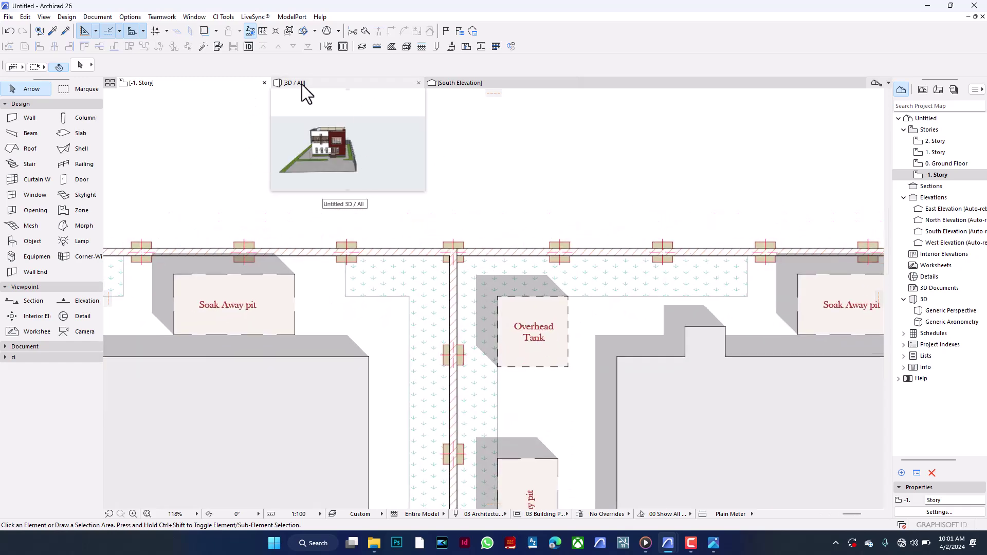
{"action": "left_click", "coordinate": [303, 85]}
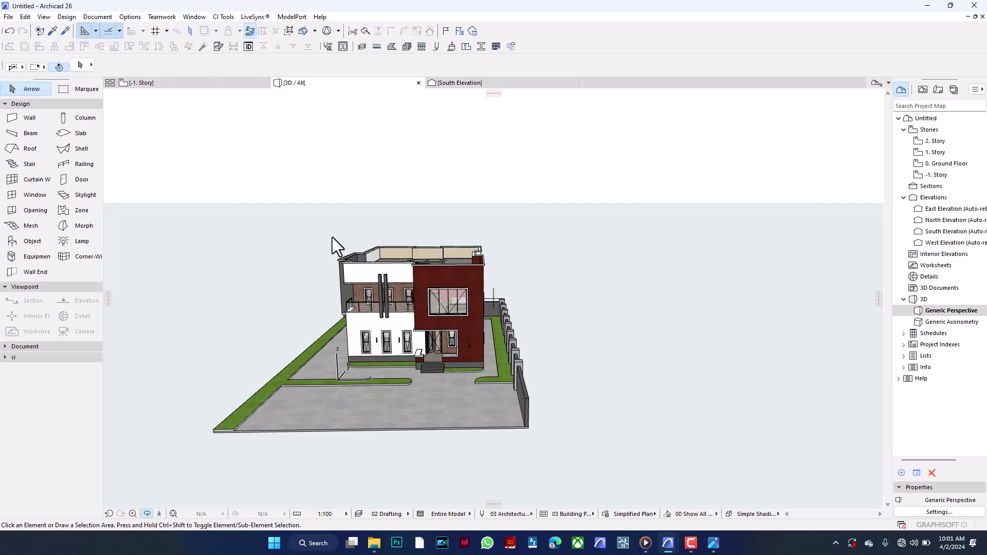
{"action": "scroll", "coordinate": [298, 265], "scroll_direction": "down", "scroll_amount": 4}
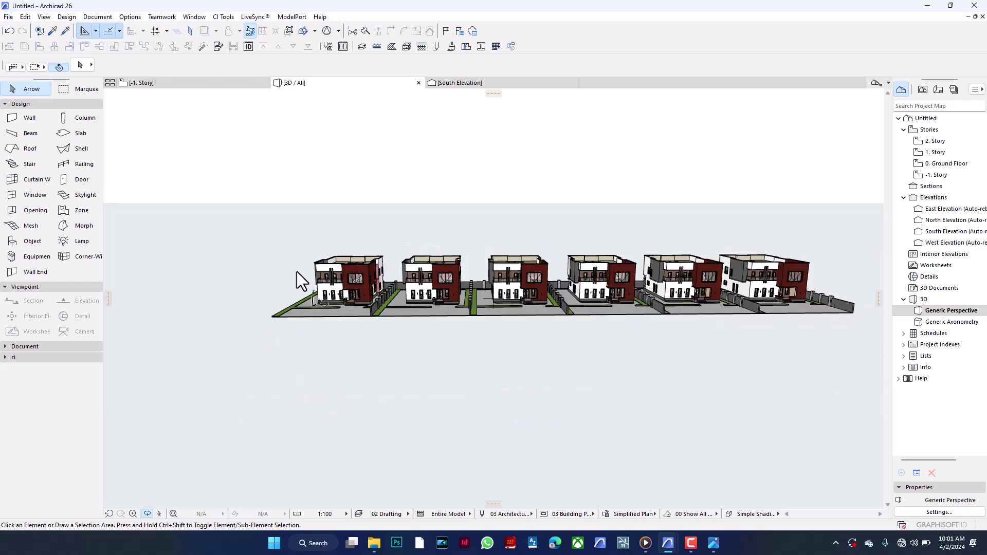
{"action": "left_click_drag", "start_coordinate": [297, 268], "coordinate": [437, 263]}
{"action": "left_click_drag", "start_coordinate": [296, 294], "coordinate": [276, 385]}
{"action": "key", "text": "Escape"}
{"action": "key", "text": "Escape"}
Orbit and zoom around the row of six houses, from overhead down to eye level
{"action": "scroll", "coordinate": [478, 333], "scroll_direction": "up", "scroll_amount": 10}
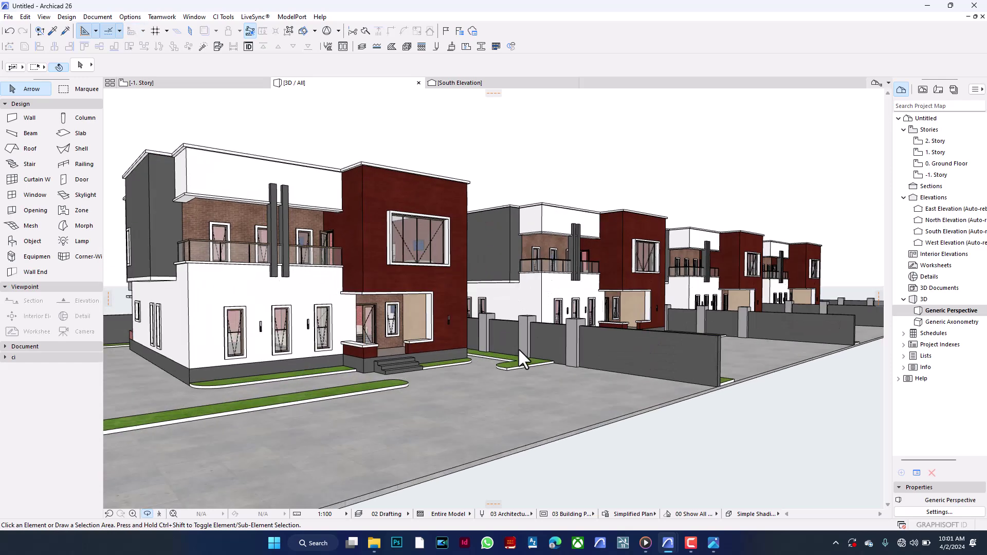
{"action": "scroll", "coordinate": [600, 335], "scroll_direction": "down", "scroll_amount": 6}
{"action": "middle_click_drag", "start_coordinate": [570, 317], "coordinate": [338, 380], "text": "shift"}
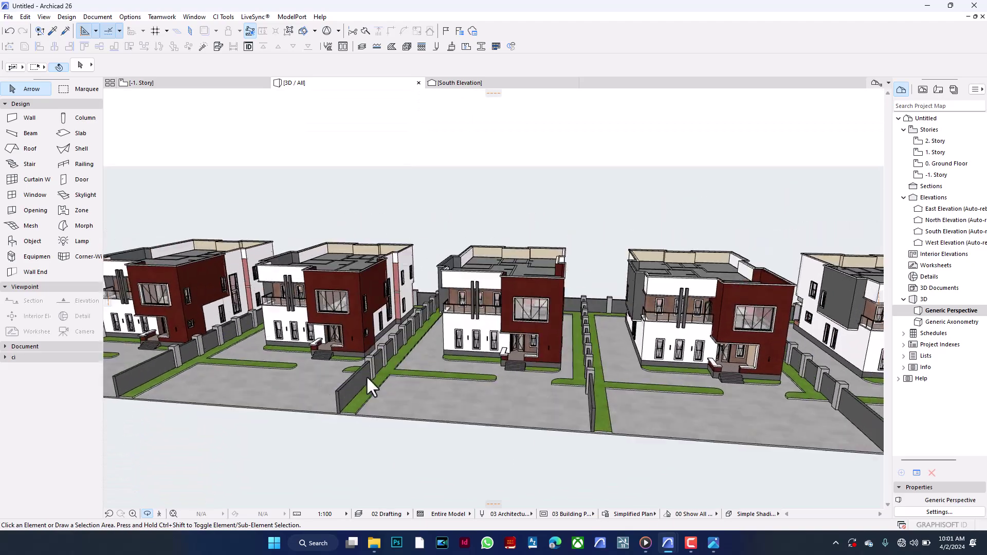
{"action": "scroll", "coordinate": [337, 380], "scroll_direction": "down", "scroll_amount": 6}
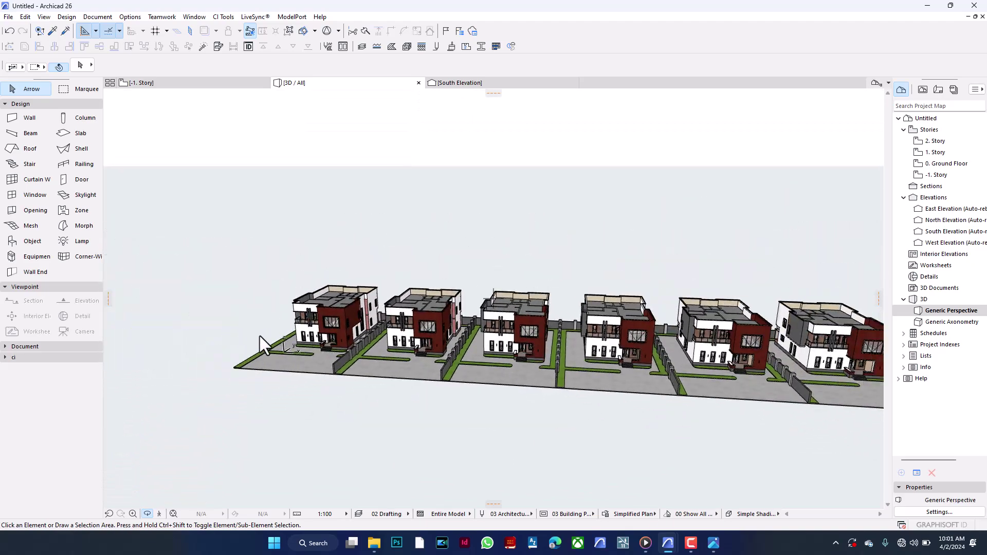
{"action": "middle_click_drag", "start_coordinate": [316, 332], "coordinate": [261, 340], "text": "shift"}
{"action": "scroll", "coordinate": [319, 255], "scroll_direction": "down", "scroll_amount": 2}
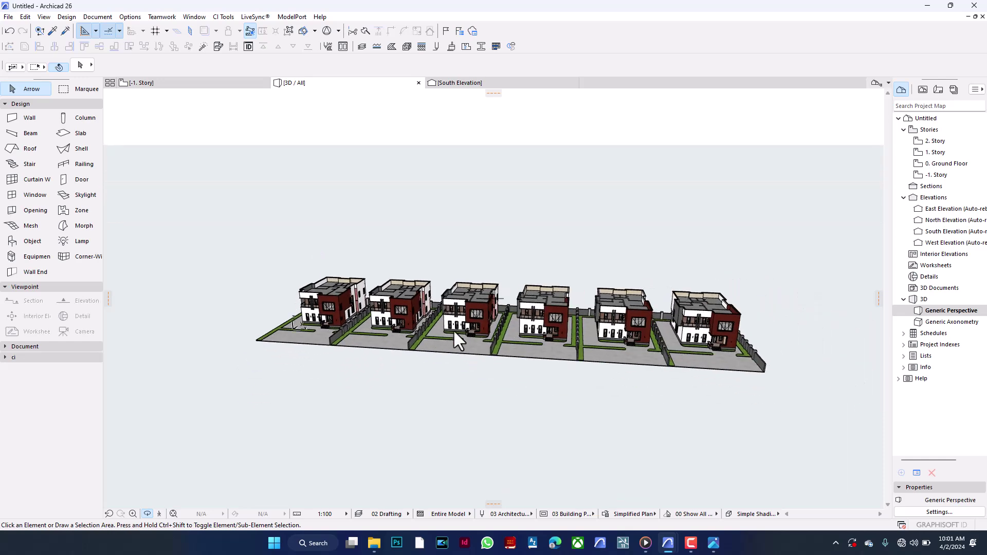
{"action": "scroll", "coordinate": [453, 329], "scroll_direction": "up", "scroll_amount": 4}
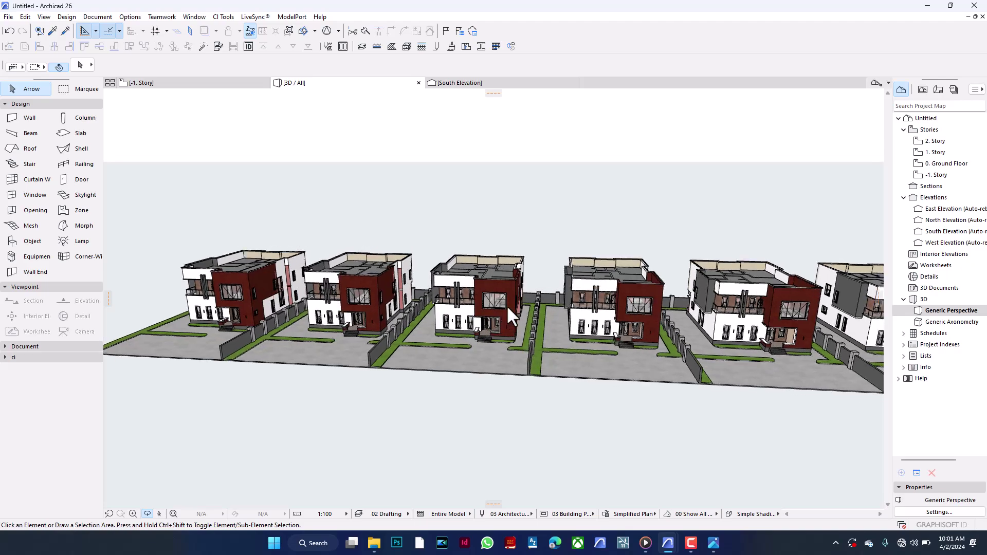
{"action": "middle_click_drag", "start_coordinate": [501, 308], "coordinate": [517, 301], "text": "shift"}
{"action": "scroll", "coordinate": [496, 311], "scroll_direction": "up", "scroll_amount": 5}
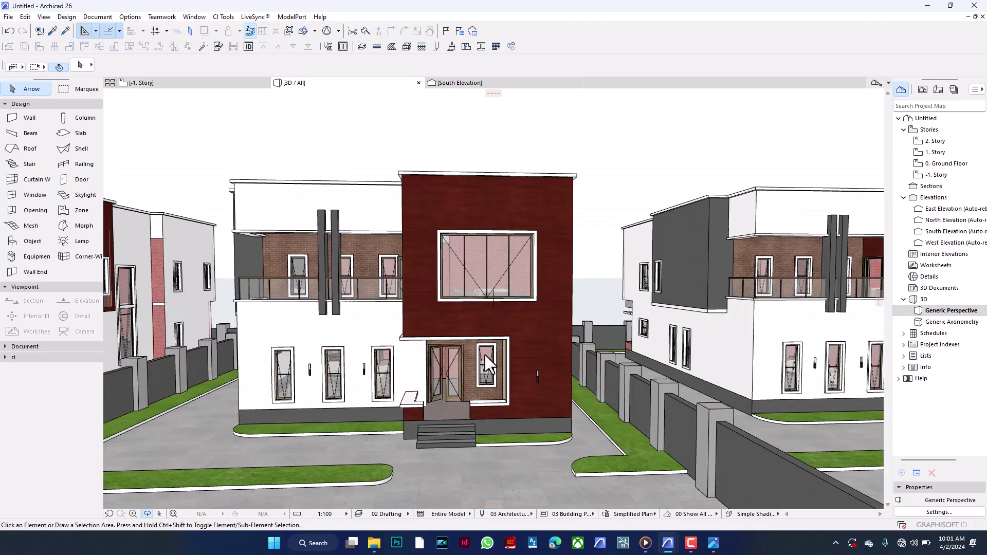
{"action": "scroll", "coordinate": [490, 307], "scroll_direction": "down", "scroll_amount": 5}
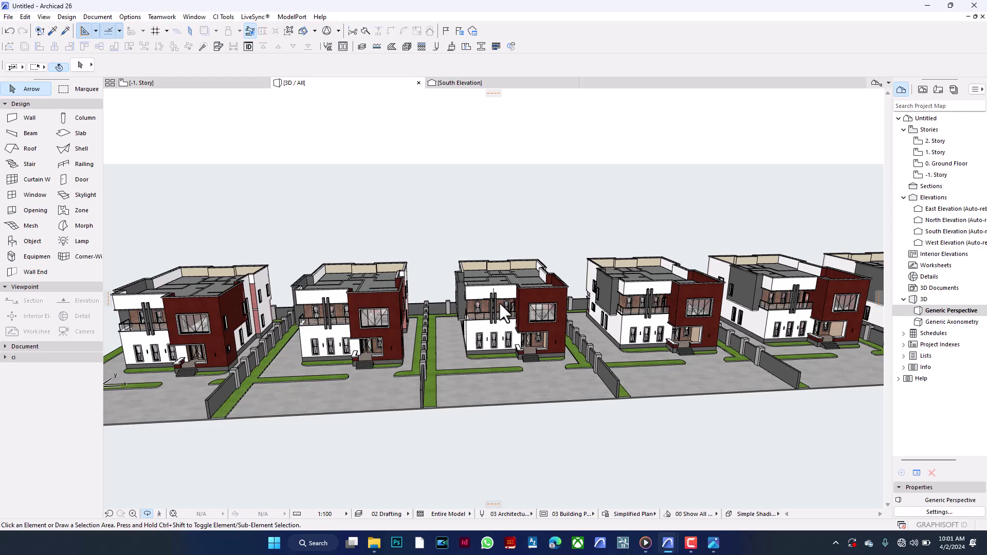
{"action": "scroll", "coordinate": [480, 308], "scroll_direction": "down", "scroll_amount": 3}
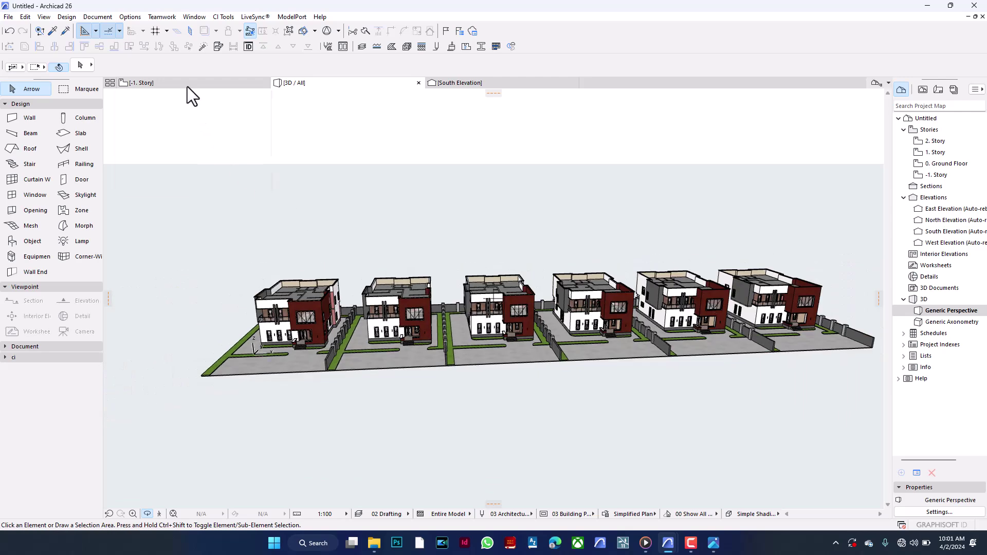
{"action": "mouse_move", "coordinate": [187, 87]}
{"action": "scroll", "coordinate": [291, 317], "scroll_direction": "up", "scroll_amount": 5}
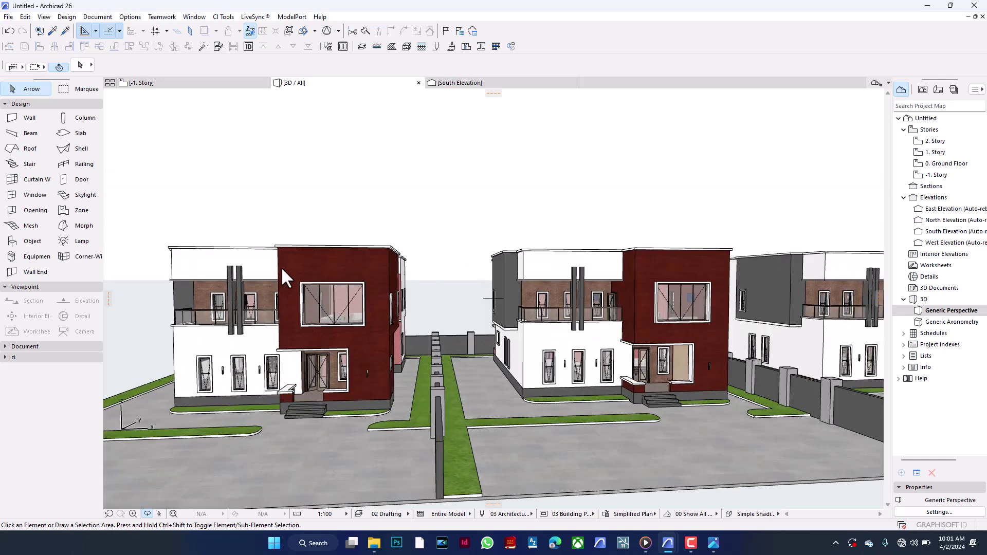
{"action": "scroll", "coordinate": [307, 401], "scroll_direction": "down", "scroll_amount": 5}
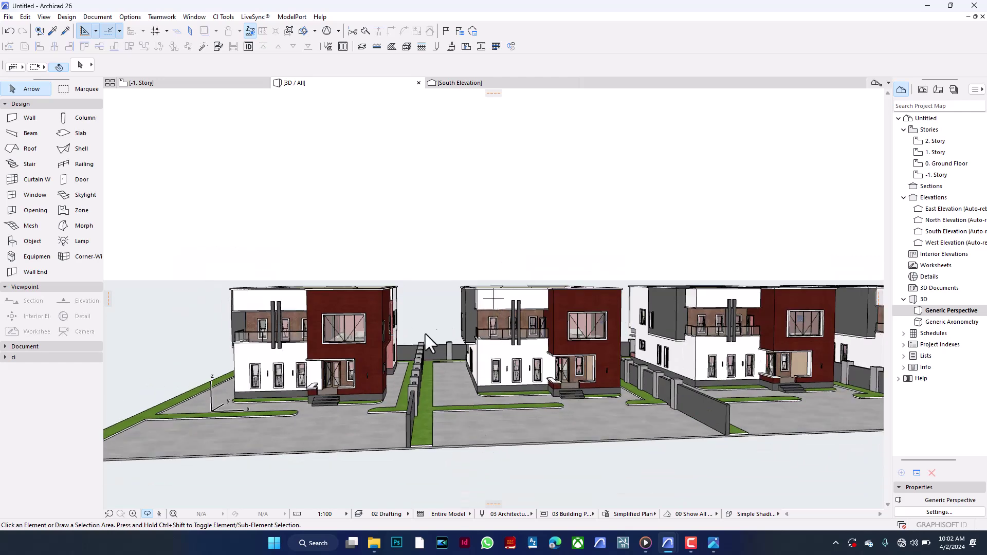
{"action": "scroll", "coordinate": [415, 362], "scroll_direction": "down", "scroll_amount": 5}
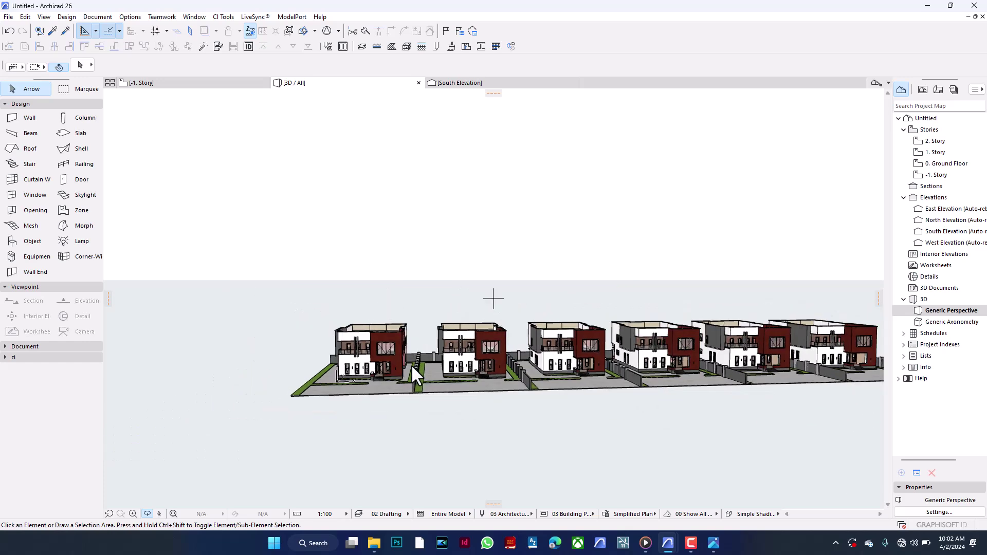
On the -1. Story plan, drag a copy of the second house plot above the row
{"action": "left_click", "coordinate": [191, 84]}
{"action": "scroll", "coordinate": [310, 278], "scroll_direction": "down", "scroll_amount": 10}
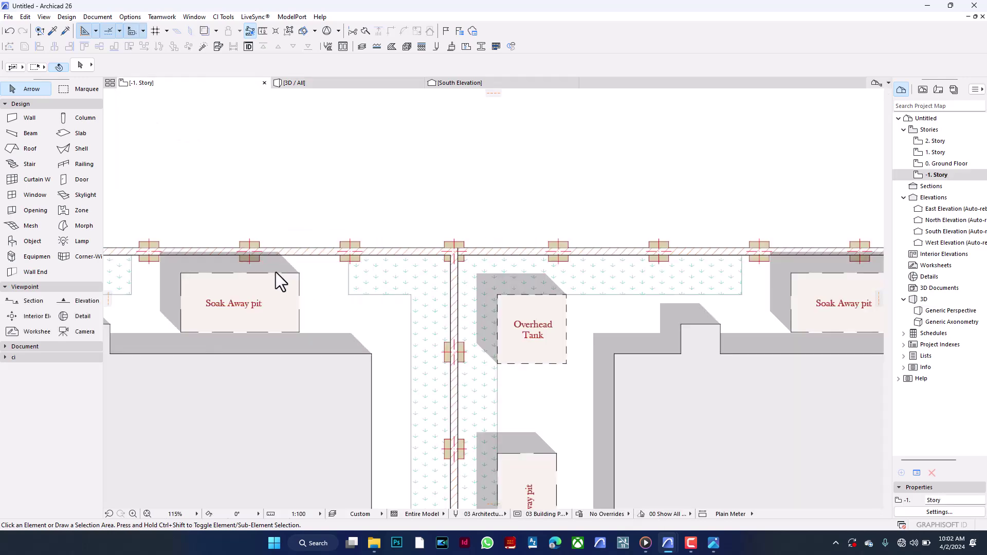
{"action": "left_click", "coordinate": [292, 264]}
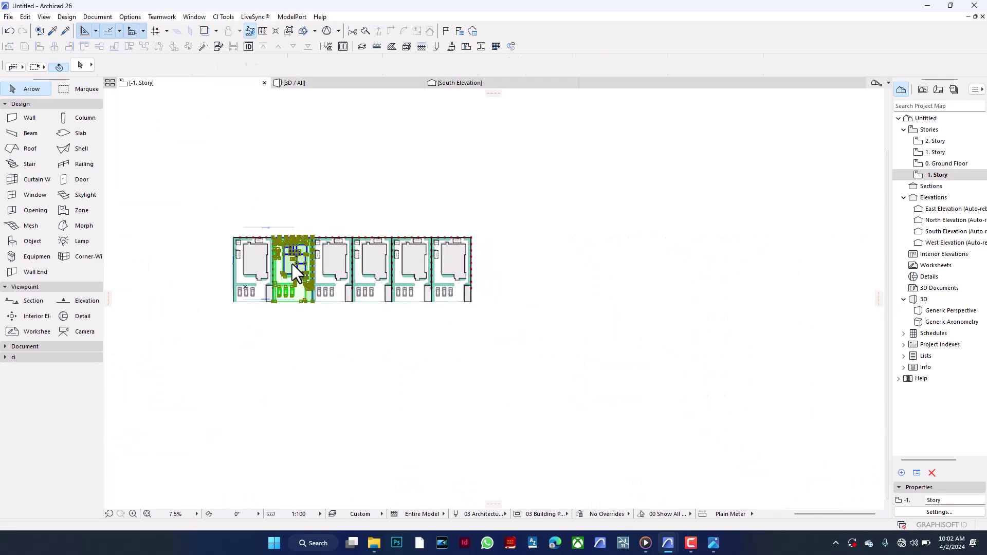
{"action": "key", "text": "ctrl+shift+d"}
{"action": "left_click", "coordinate": [292, 259]}
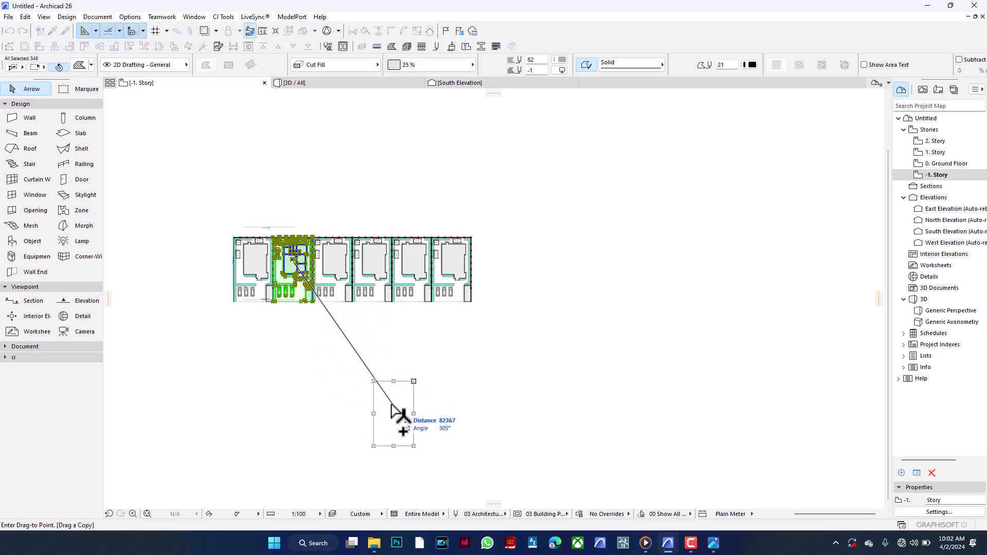
{"action": "scroll", "coordinate": [540, 273], "scroll_direction": "down", "scroll_amount": 5}
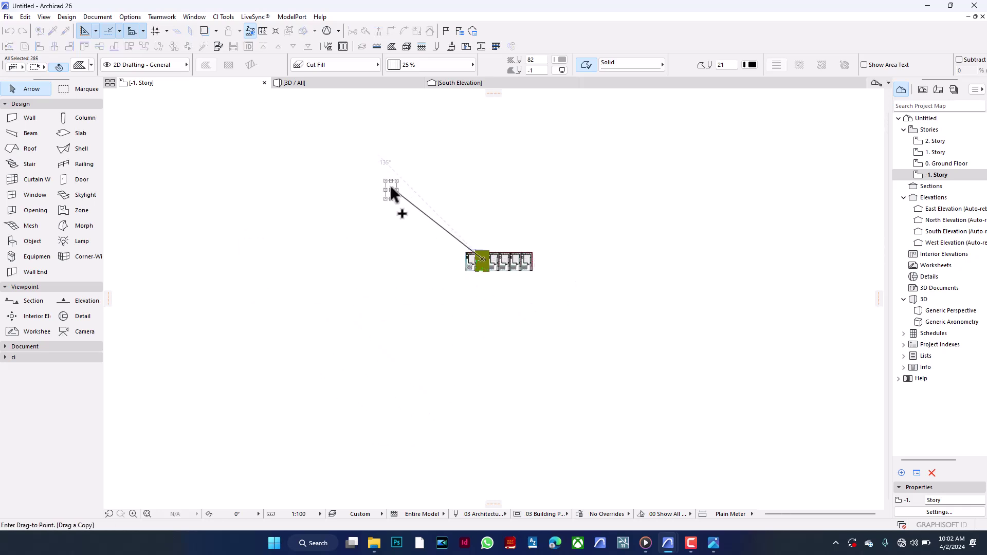
{"action": "left_click", "coordinate": [393, 189]}
{"action": "left_click", "coordinate": [544, 217]}
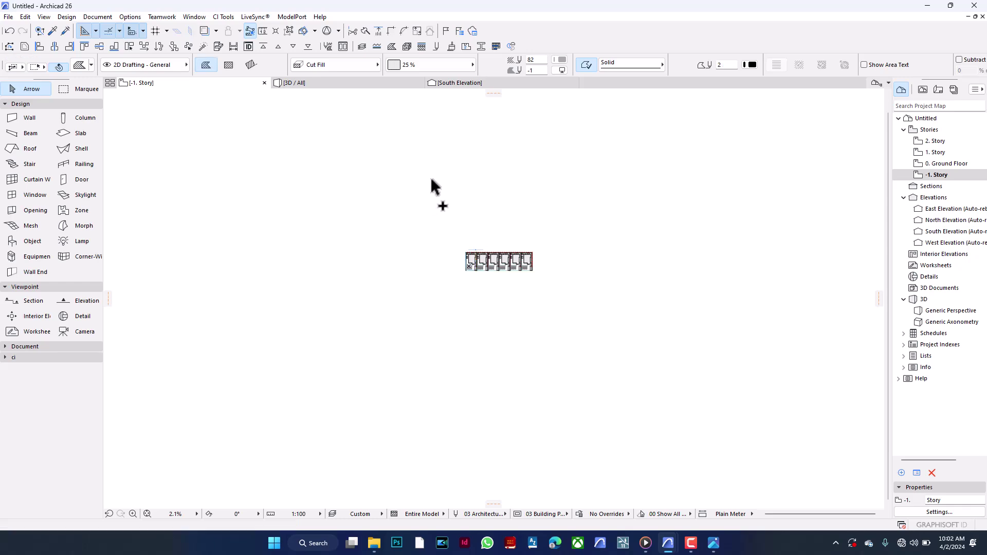
Mirror a copy of the new plot about its left edge, then clear the selection
{"action": "scroll", "coordinate": [394, 185], "scroll_direction": "up", "scroll_amount": 10}
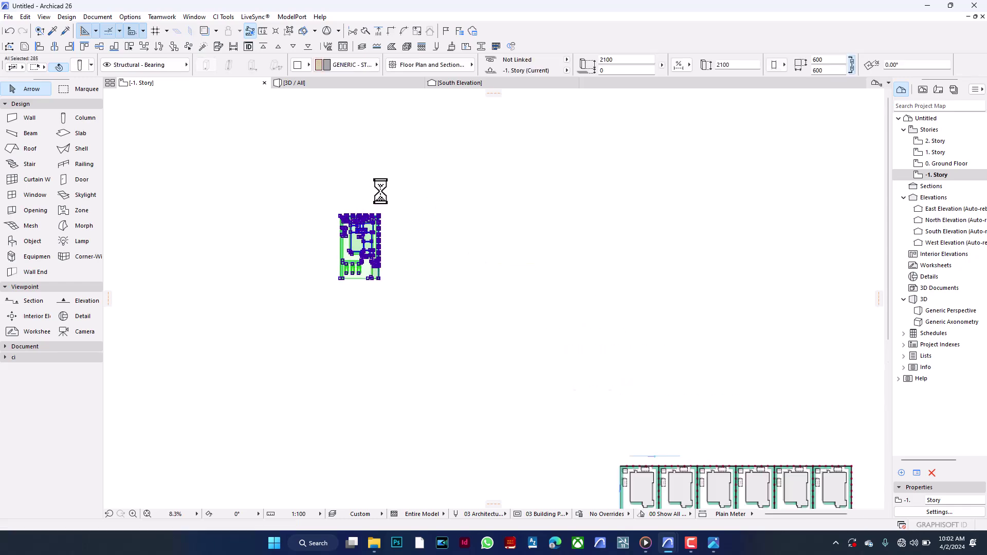
{"action": "scroll", "coordinate": [482, 210], "scroll_direction": "down", "scroll_amount": 1}
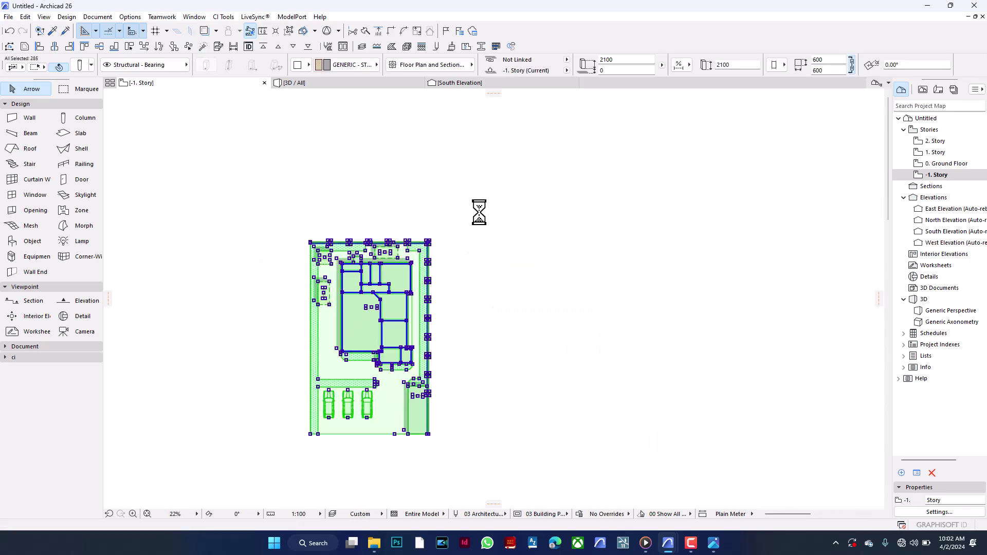
{"action": "key", "text": "ctrl+alt+m"}
{"action": "left_click", "coordinate": [311, 332]}
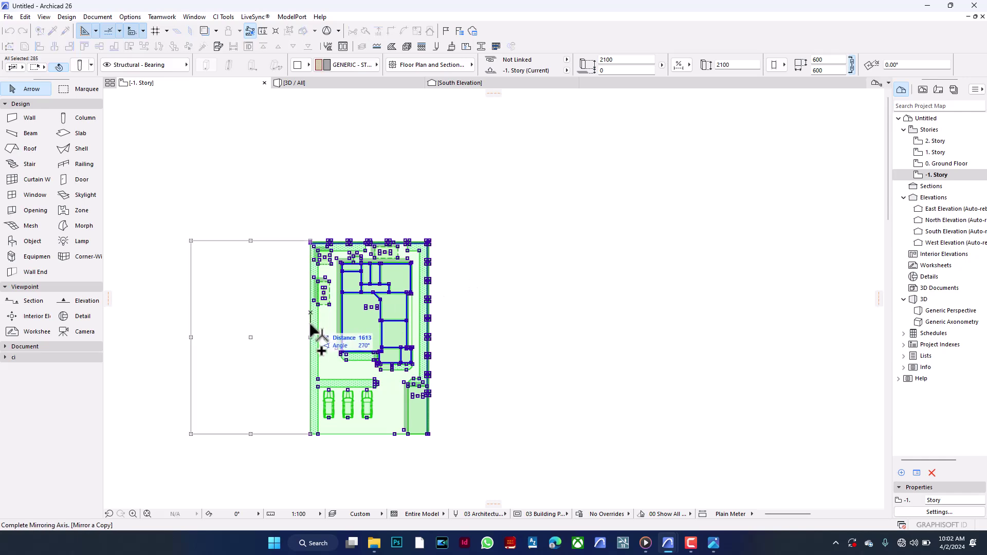
{"action": "left_click", "coordinate": [310, 316]}
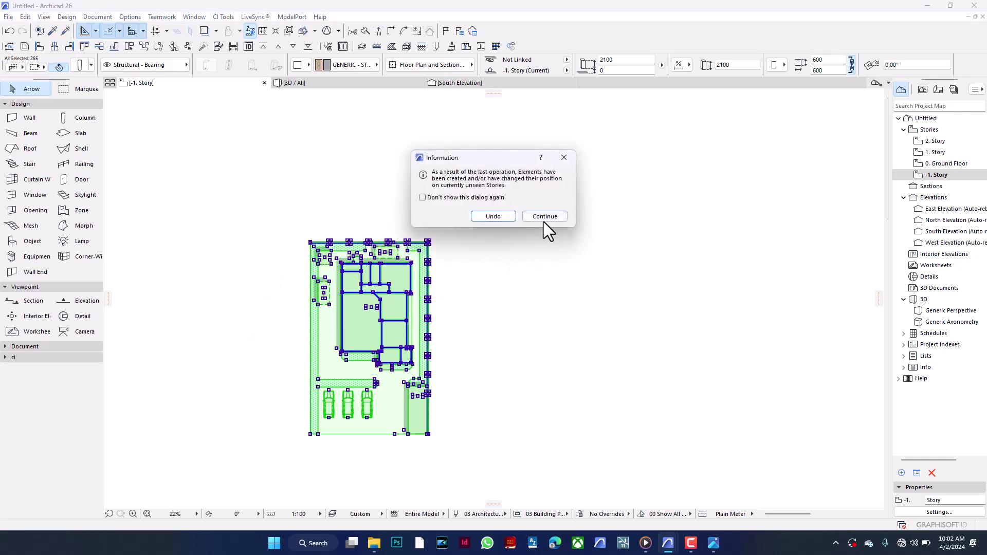
{"action": "left_click", "coordinate": [545, 217]}
{"action": "key", "text": "Escape"}
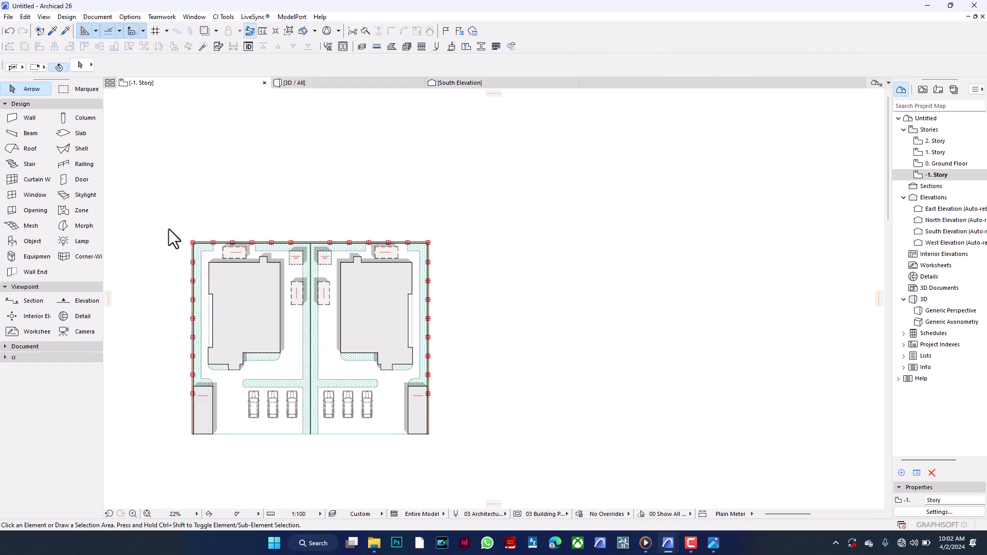
Measure the width of the mirrored pair of plots on the plan
{"action": "key", "text": "m"}
{"action": "scroll", "coordinate": [187, 453], "scroll_direction": "up", "scroll_amount": 3}
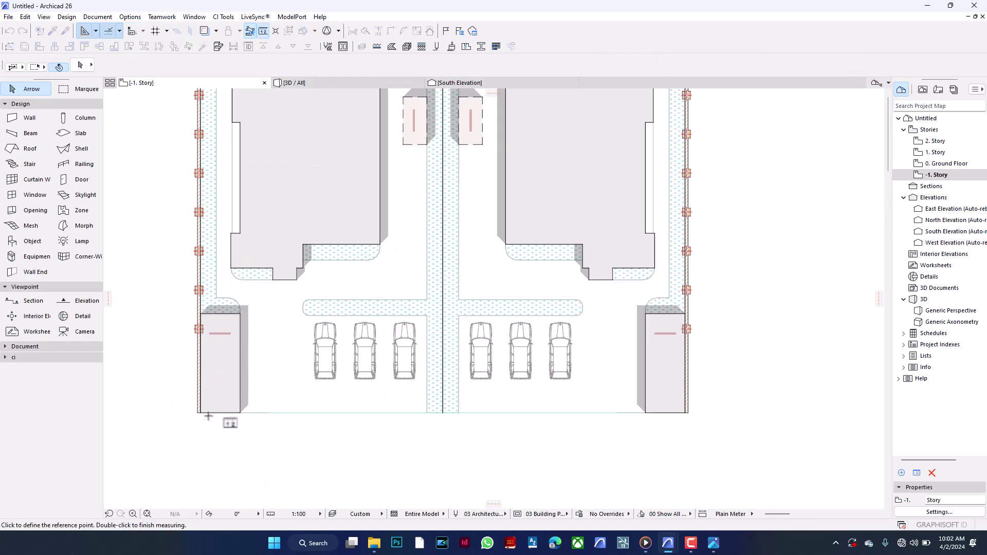
{"action": "left_click", "coordinate": [196, 413]}
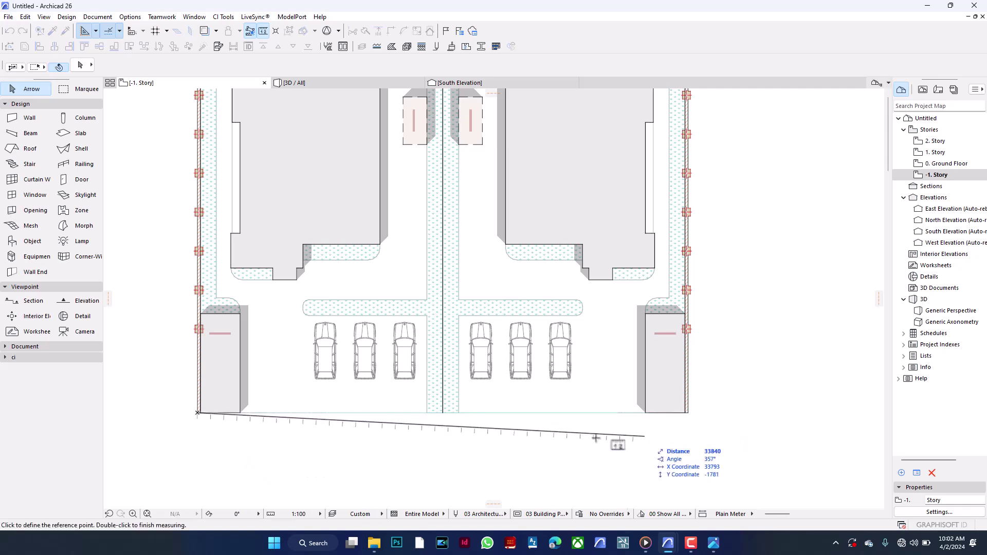
{"action": "double_click", "coordinate": [648, 435]}
{"action": "scroll", "coordinate": [591, 386], "scroll_direction": "down", "scroll_amount": 5}
Copy both plots from the left boundary to the right boundary to make four in a row
{"action": "left_click_drag", "start_coordinate": [323, 178], "coordinate": [643, 401]}
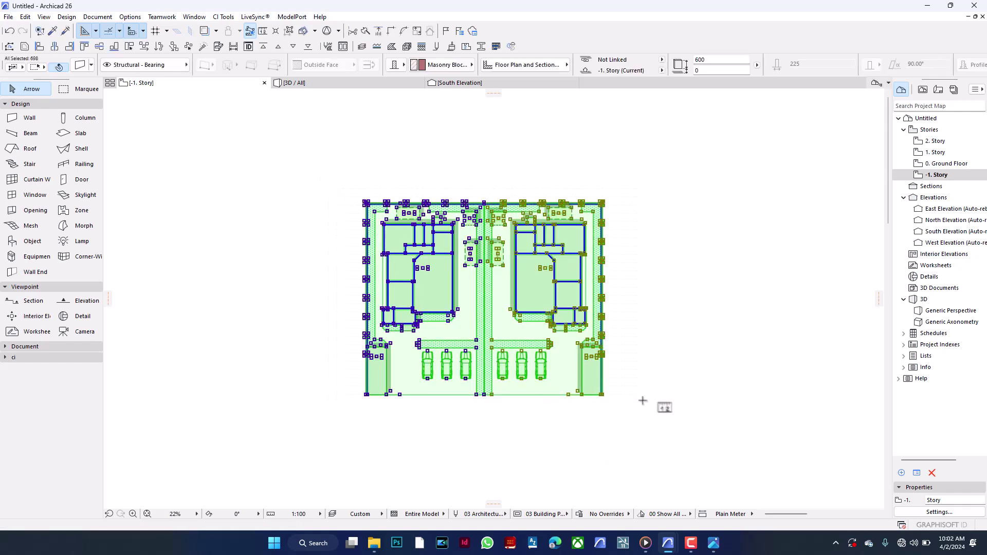
{"action": "key", "text": "ctrl+d"}
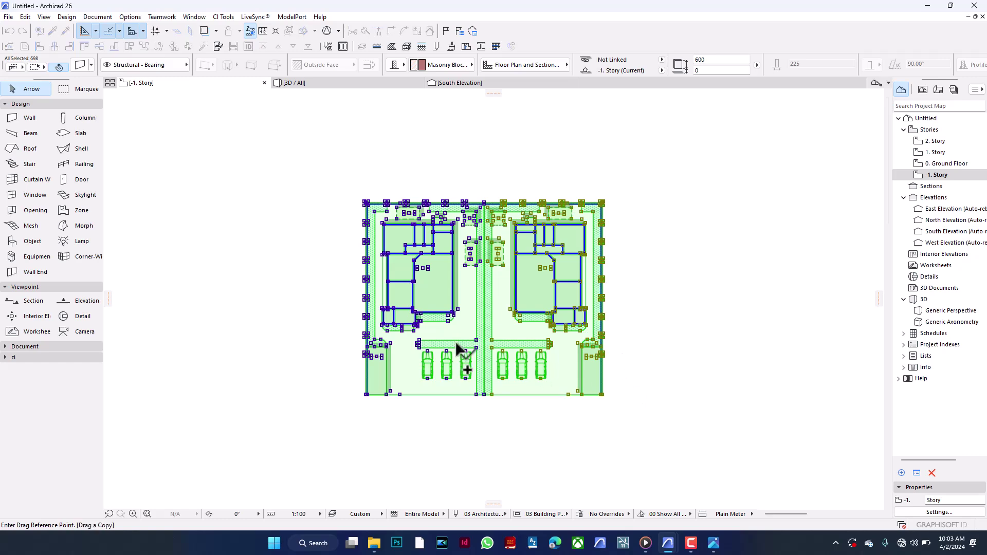
{"action": "scroll", "coordinate": [369, 353], "scroll_direction": "up", "scroll_amount": 8}
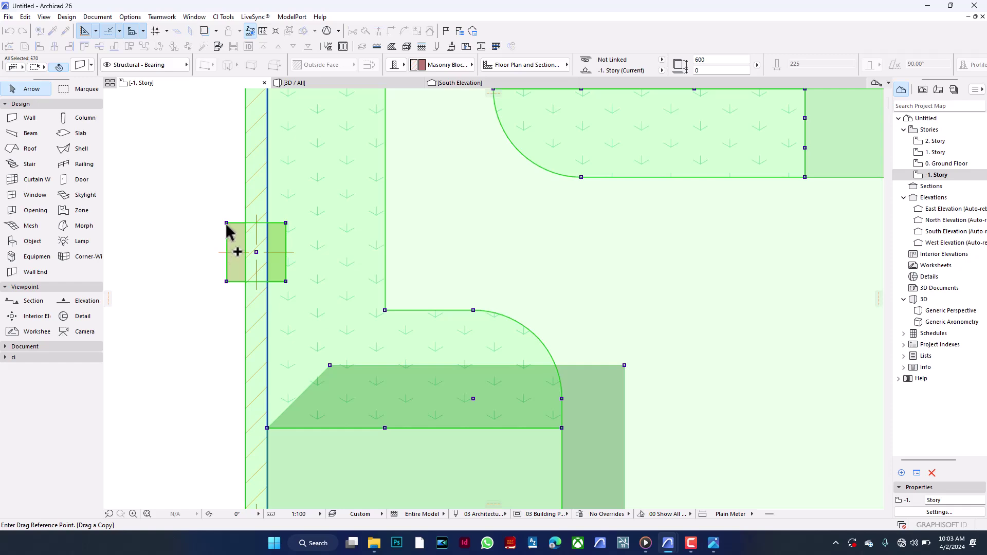
{"action": "left_click", "coordinate": [227, 223]}
{"action": "scroll", "coordinate": [234, 296], "scroll_direction": "down", "scroll_amount": 10}
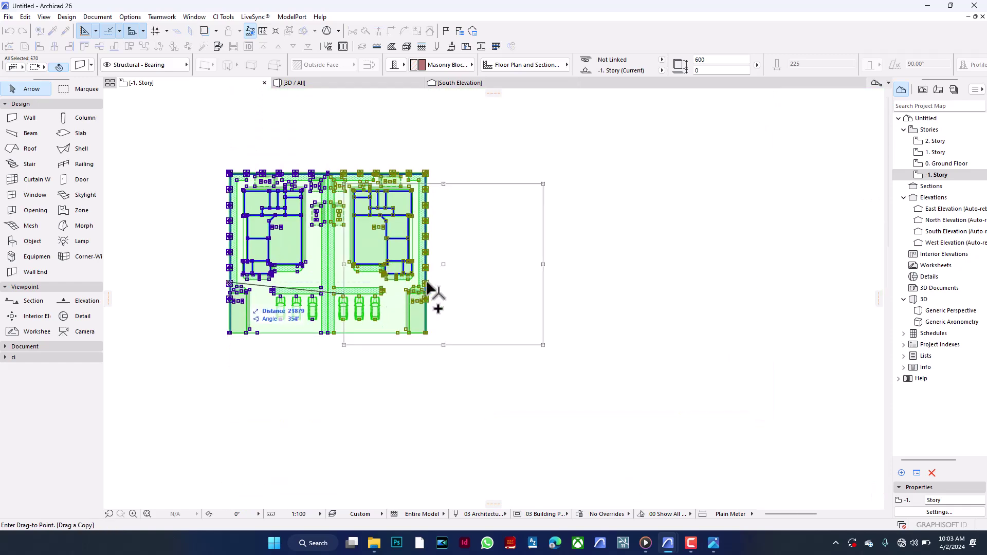
{"action": "scroll", "coordinate": [427, 288], "scroll_direction": "up", "scroll_amount": 8}
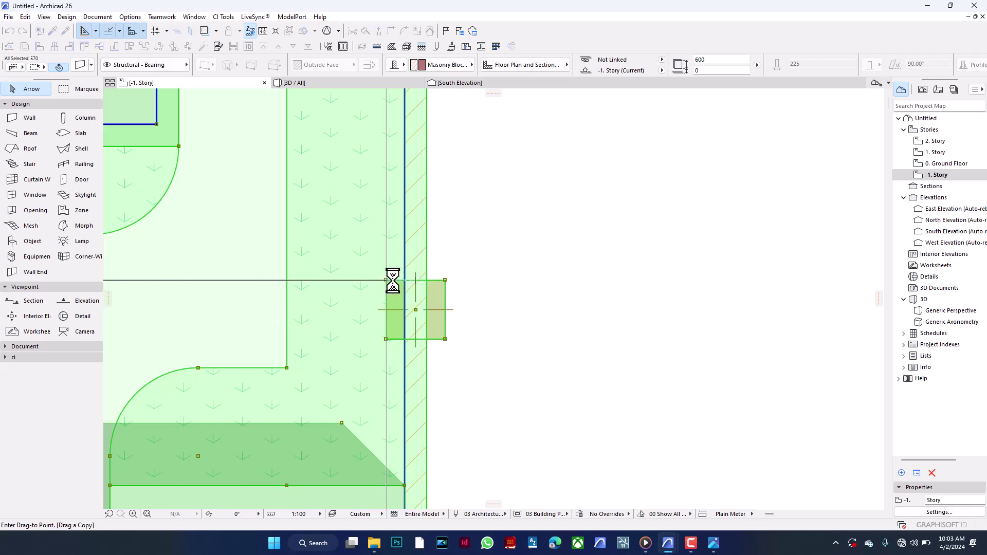
{"action": "left_click", "coordinate": [540, 228]}
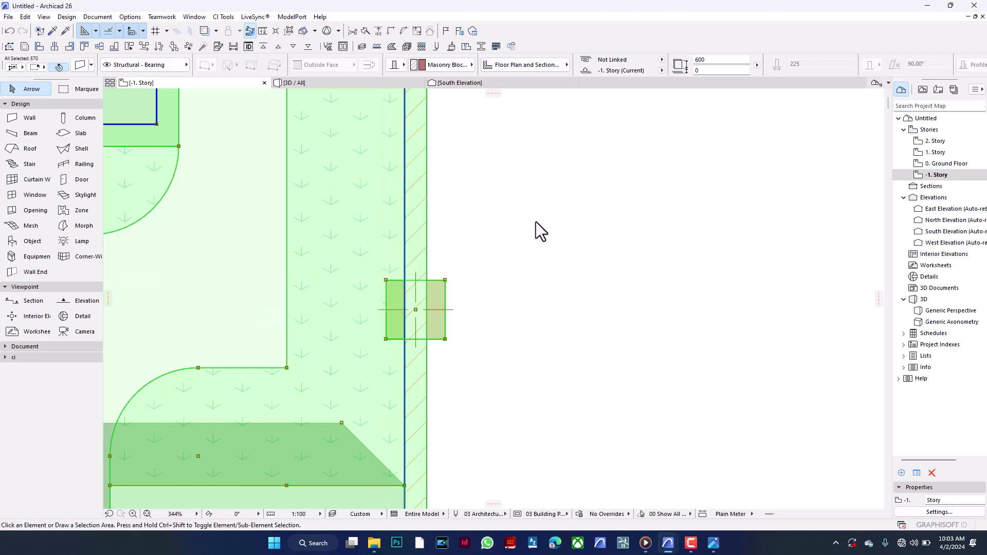
{"action": "left_click", "coordinate": [531, 242]}
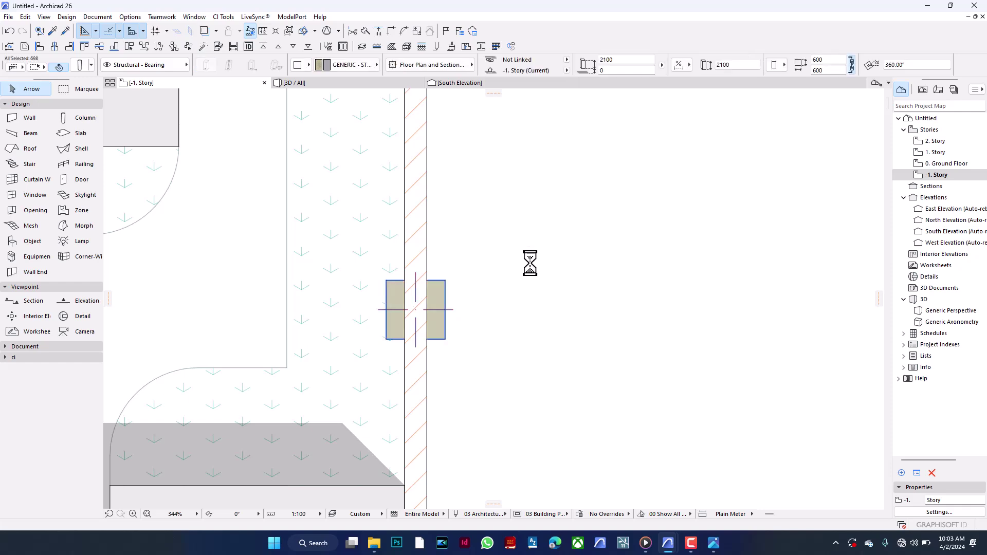
{"action": "scroll", "coordinate": [530, 263], "scroll_direction": "down", "scroll_amount": 10}
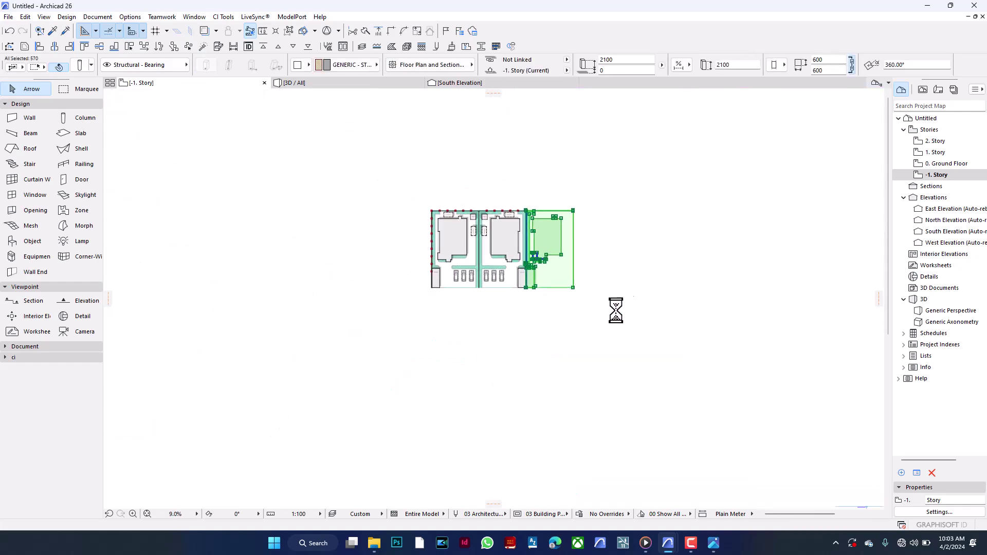
{"action": "left_click", "coordinate": [375, 82]}
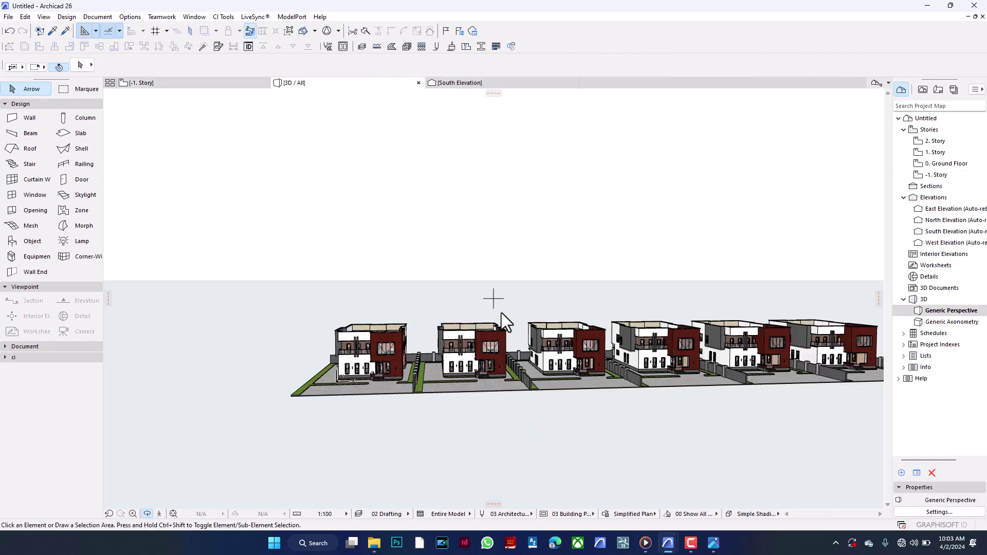
{"action": "scroll", "coordinate": [508, 309], "scroll_direction": "down", "scroll_amount": 5}
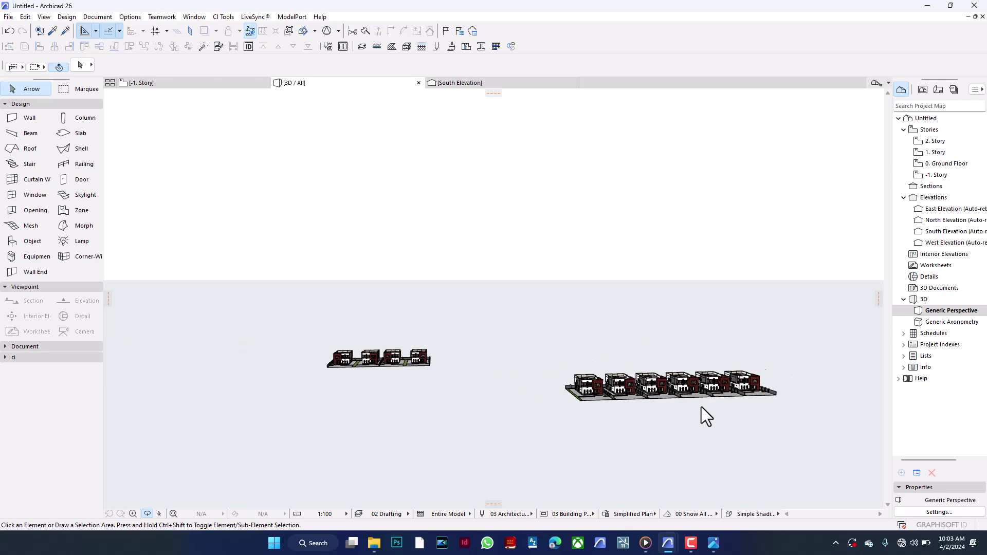
{"action": "scroll", "coordinate": [326, 374], "scroll_direction": "up", "scroll_amount": 5}
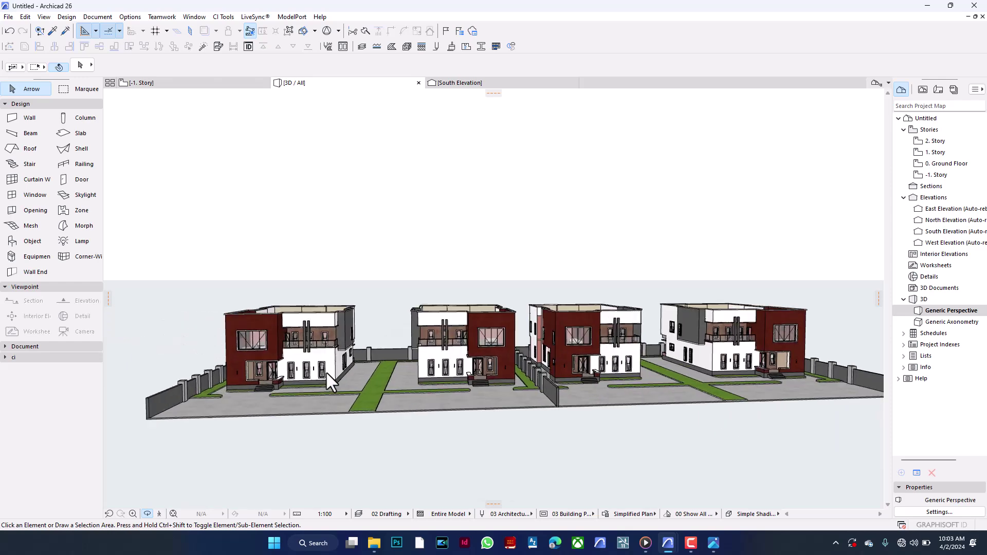
{"action": "scroll", "coordinate": [508, 360], "scroll_direction": "down", "scroll_amount": 3}
{"action": "scroll", "coordinate": [533, 345], "scroll_direction": "up", "scroll_amount": 6}
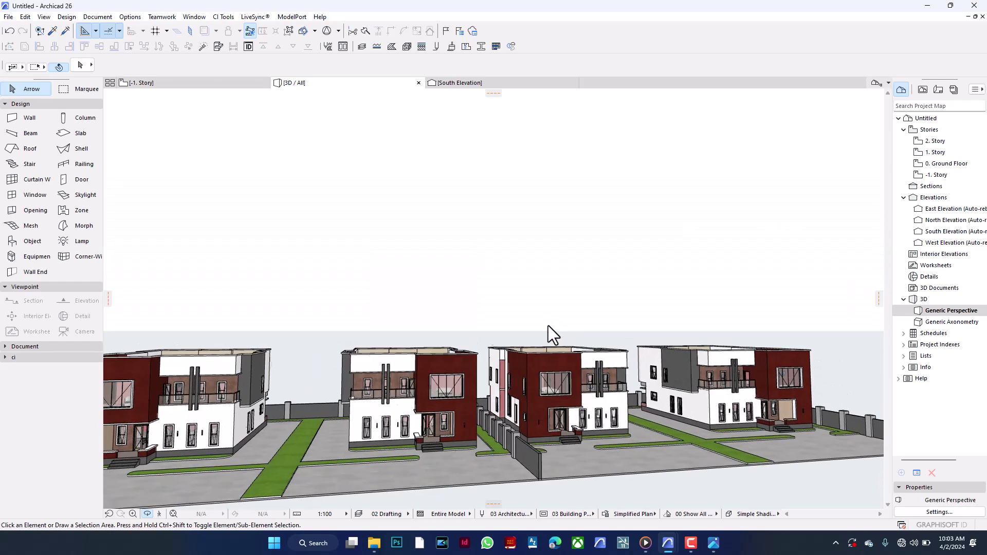
{"action": "scroll", "coordinate": [513, 350], "scroll_direction": "up", "scroll_amount": 3}
{"action": "scroll", "coordinate": [520, 333], "scroll_direction": "down", "scroll_amount": 6}
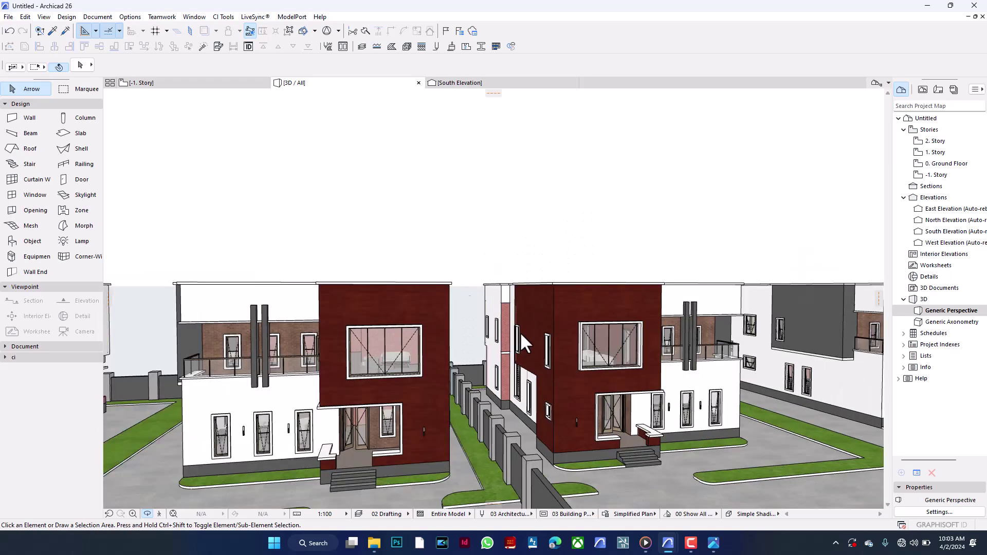
{"action": "scroll", "coordinate": [520, 331], "scroll_direction": "down", "scroll_amount": 3}
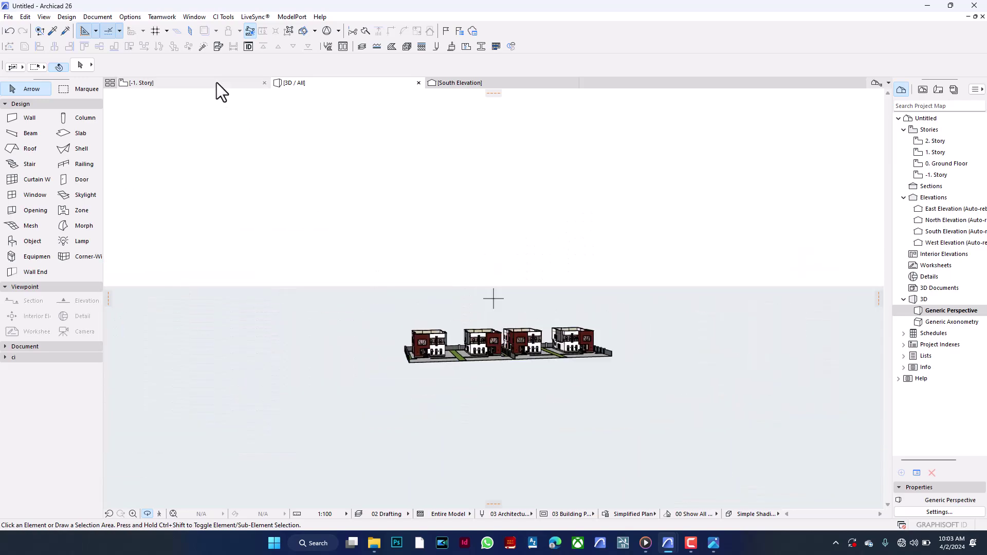
{"action": "left_click", "coordinate": [217, 83]}
Mirror a copy of the four-plot row about its bottom edge
{"action": "scroll", "coordinate": [382, 190], "scroll_direction": "down", "scroll_amount": 4}
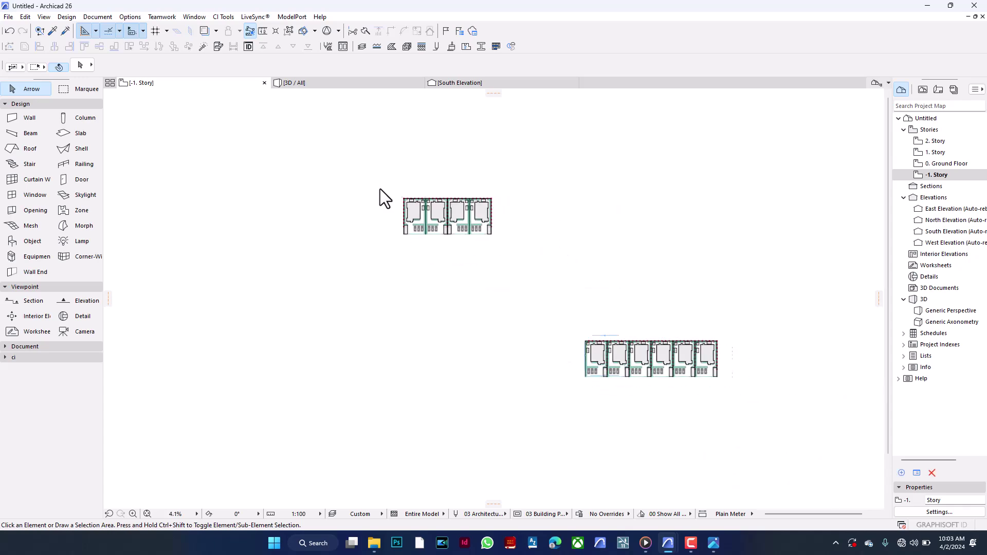
{"action": "left_click_drag", "start_coordinate": [383, 187], "coordinate": [480, 233]}
{"action": "scroll", "coordinate": [442, 184], "scroll_direction": "up", "scroll_amount": 7}
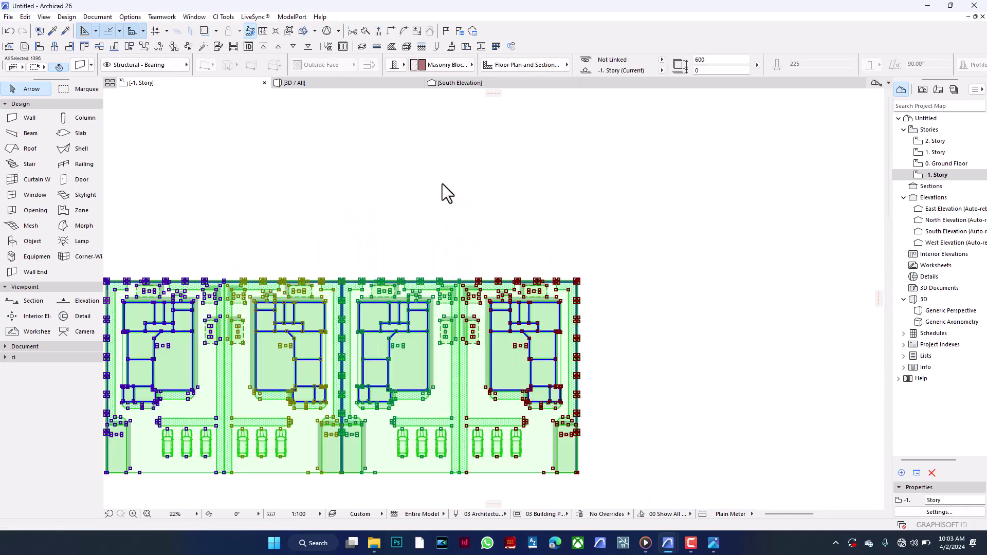
{"action": "key", "text": "ctrl+alt+m"}
{"action": "left_click", "coordinate": [401, 472]}
{"action": "left_click", "coordinate": [564, 231]}
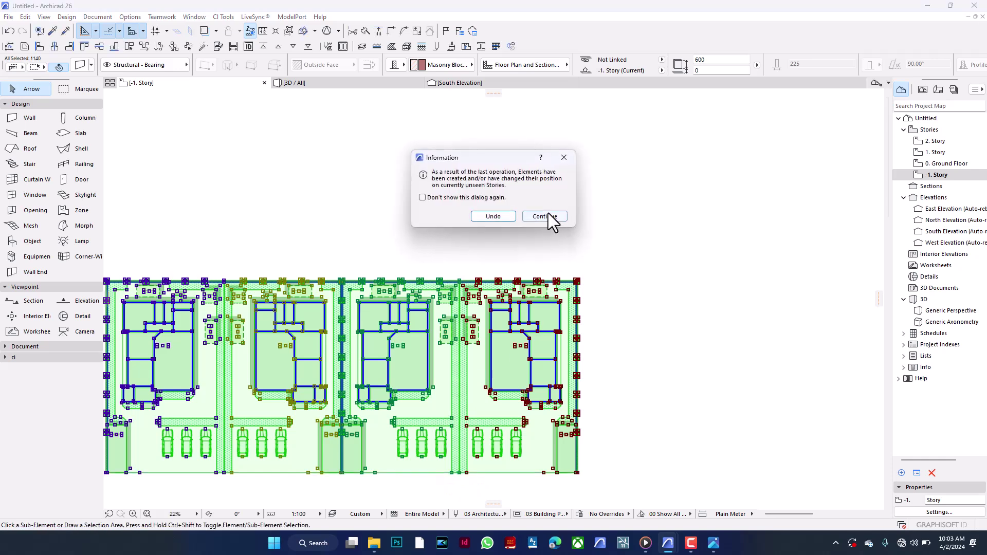
{"action": "left_click", "coordinate": [552, 216]}
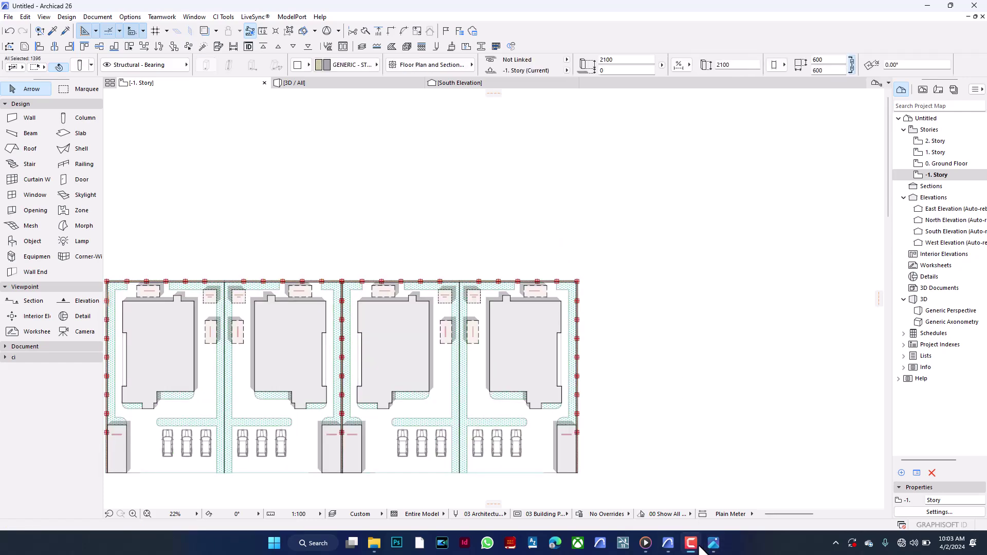
Move the mirrored lower row down 24683 to leave a gap between the rows
{"action": "scroll", "coordinate": [549, 224], "scroll_direction": "down", "scroll_amount": 5}
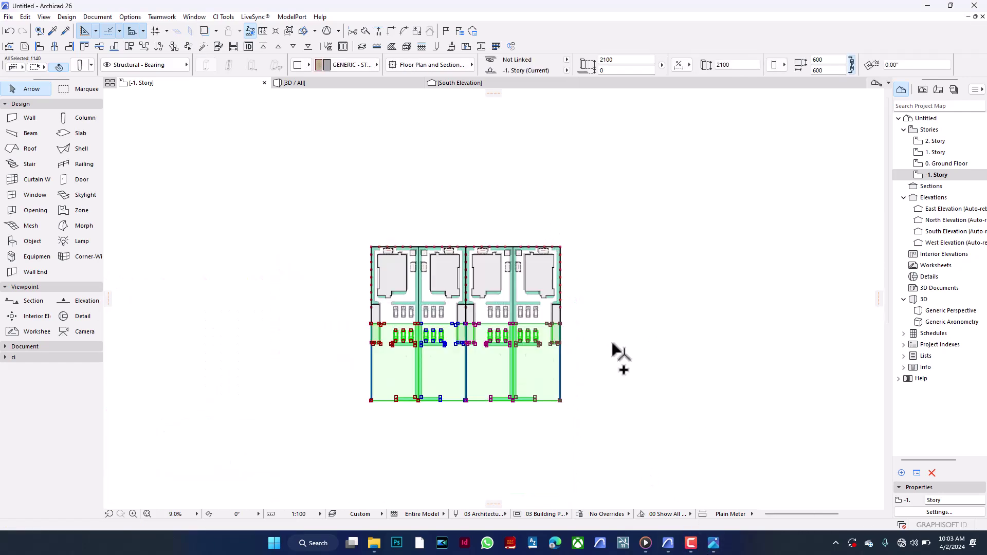
{"action": "left_click_drag", "start_coordinate": [604, 355], "coordinate": [308, 451]}
{"action": "key", "text": "ctrl+d"}
{"action": "left_click", "coordinate": [604, 313]}
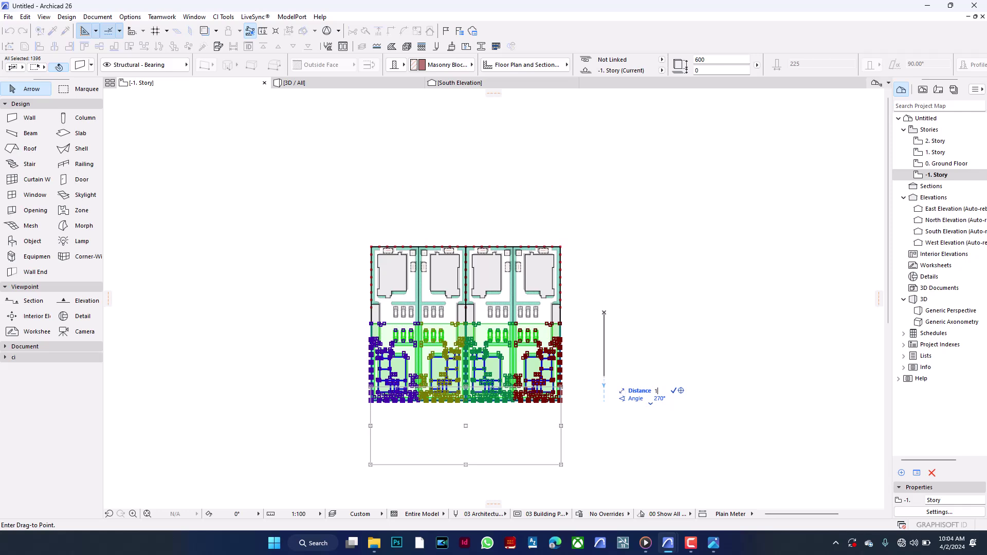
{"action": "key", "text": "Escape"}
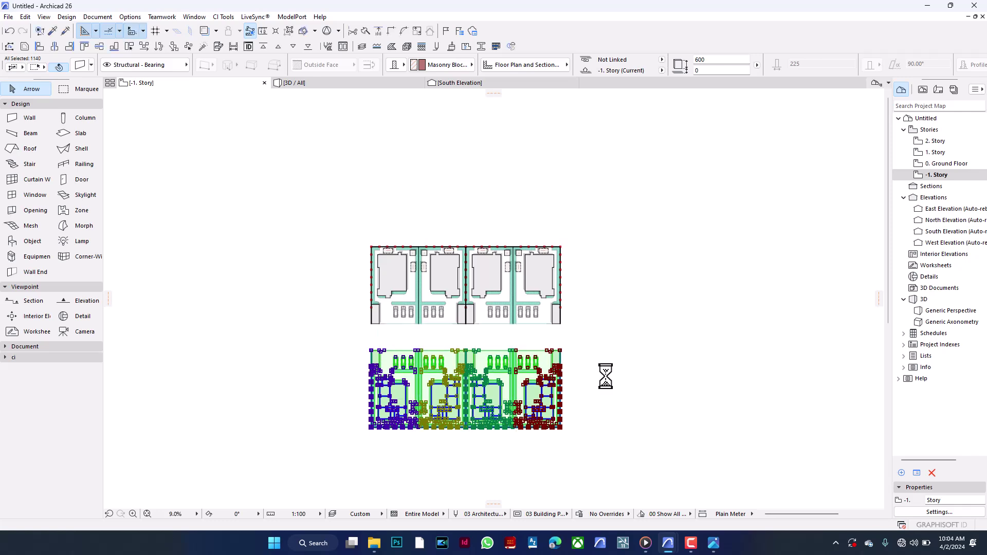
{"action": "scroll", "coordinate": [341, 264], "scroll_direction": "down", "scroll_amount": 4}
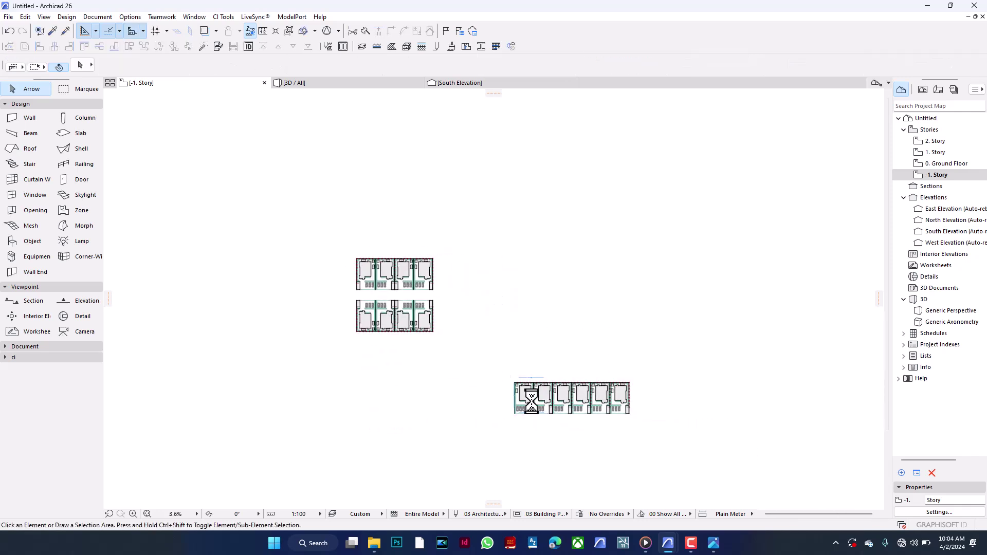
Orbit the 3D view to see both rows of four houses and the gap from above
{"action": "left_click", "coordinate": [372, 85]}
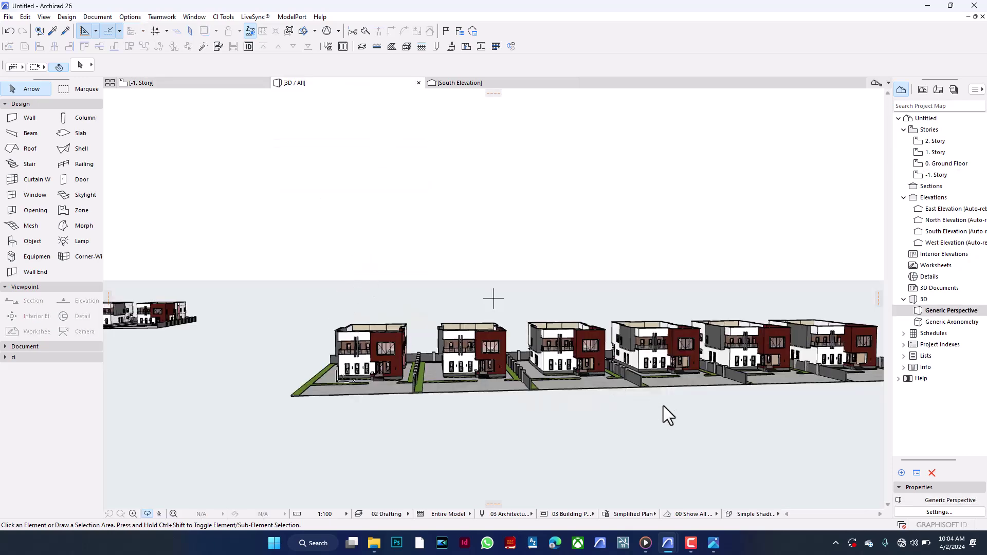
{"action": "scroll", "coordinate": [547, 371], "scroll_direction": "up", "scroll_amount": 5}
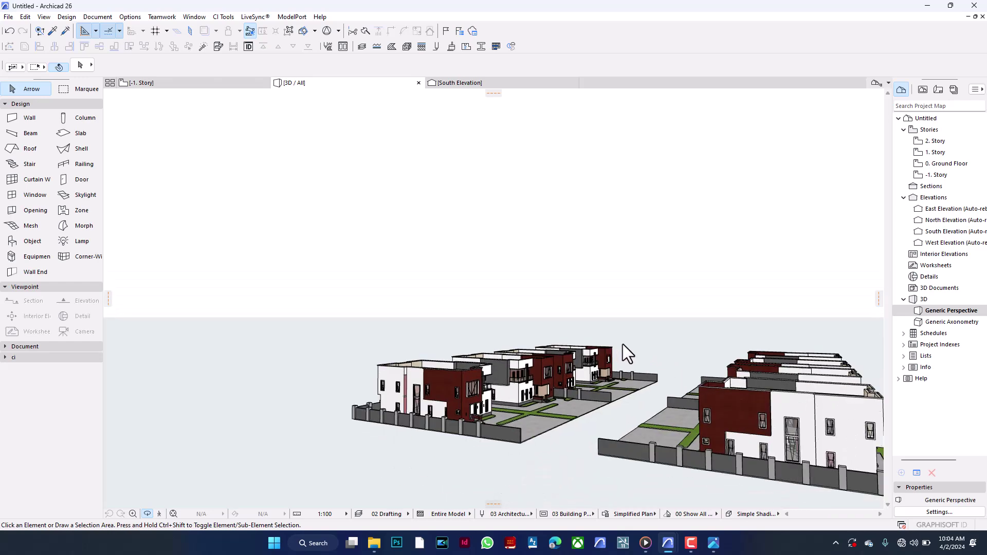
{"action": "scroll", "coordinate": [546, 370], "scroll_direction": "up", "scroll_amount": 10}
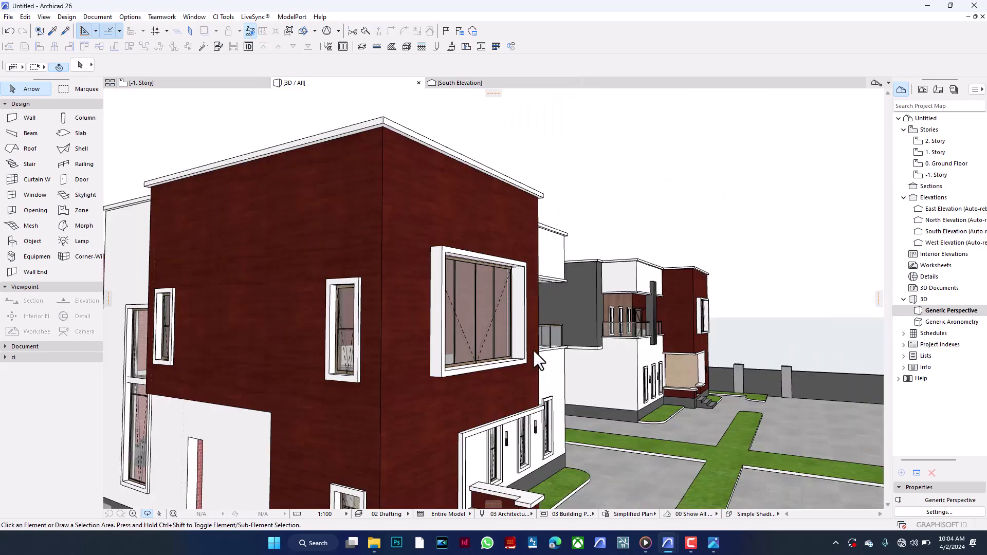
{"action": "scroll", "coordinate": [538, 363], "scroll_direction": "down", "scroll_amount": 15}
{"action": "middle_click_drag", "start_coordinate": [546, 332], "coordinate": [392, 446], "text": "shift"}
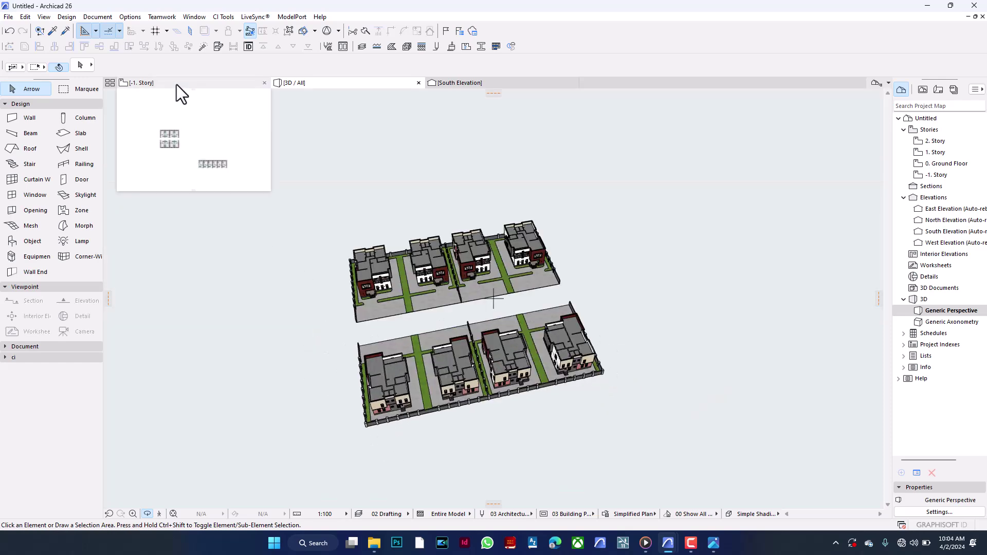
Switch to the Main file project and open its 1. Story plan
{"action": "mouse_move", "coordinate": [673, 545]}
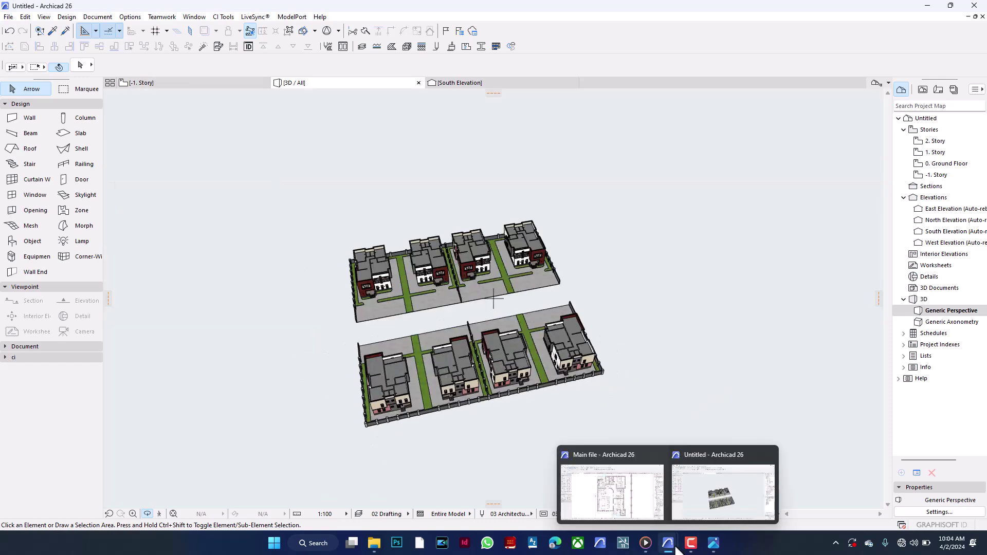
{"action": "left_click", "coordinate": [660, 511]}
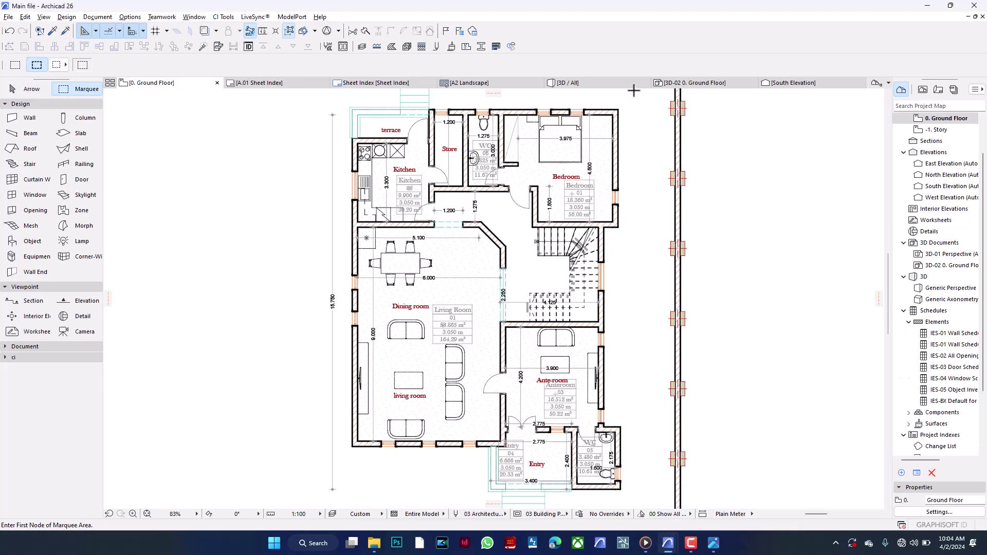
{"action": "mouse_move", "coordinate": [584, 85]}
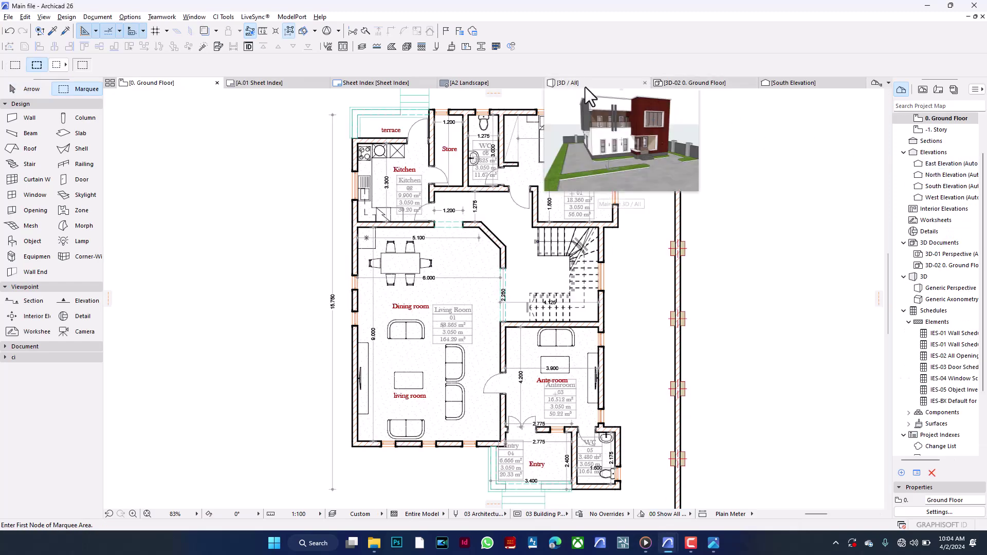
{"action": "scroll", "coordinate": [936, 144], "scroll_direction": "up", "scroll_amount": 2}
{"action": "double_click", "coordinate": [955, 152]}
{"action": "scroll", "coordinate": [654, 338], "scroll_direction": "down", "scroll_amount": 2}
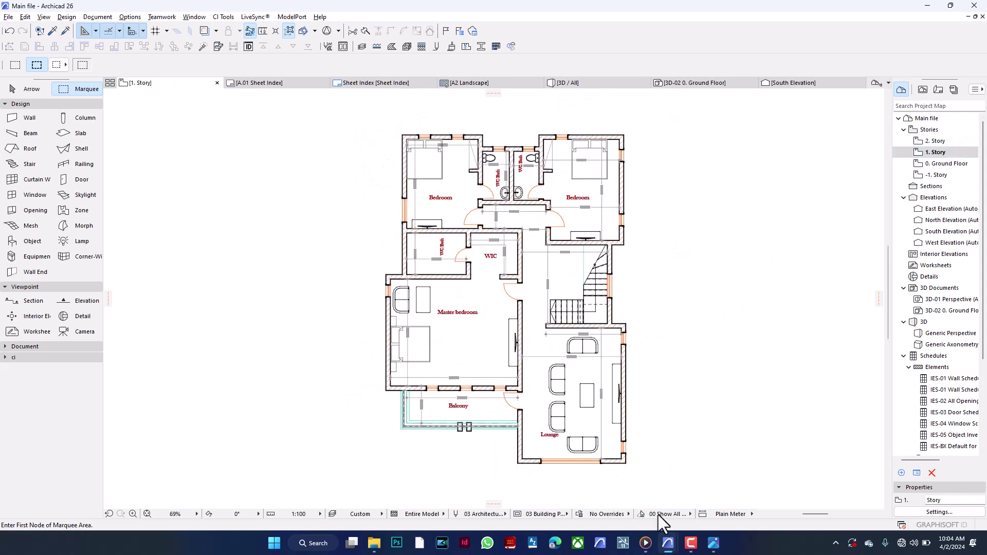
Zoom to the Lounge and pick up the existing lounge window's settings with the eyedropper
{"action": "mouse_move", "coordinate": [665, 543]}
{"action": "scroll", "coordinate": [574, 495], "scroll_direction": "up", "scroll_amount": 8}
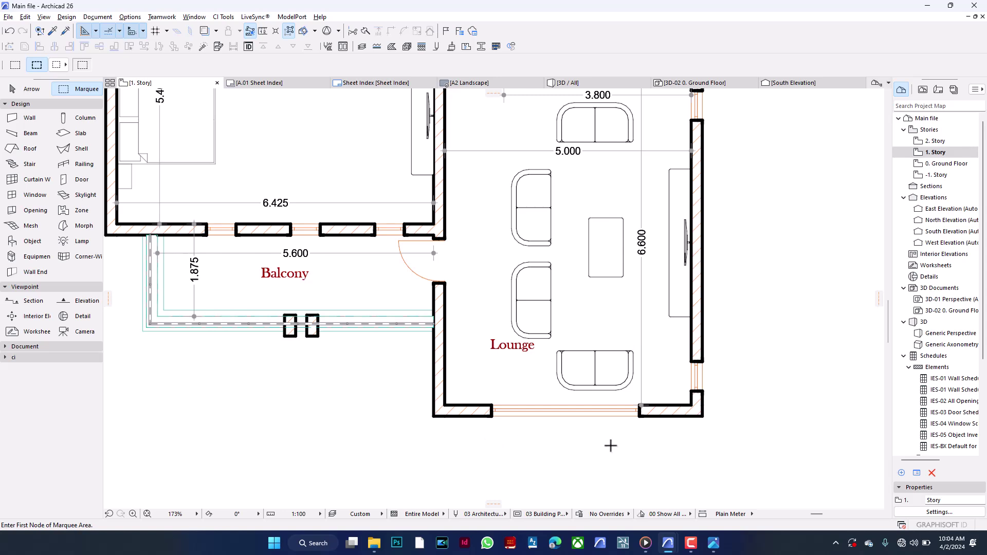
{"action": "left_click", "coordinate": [378, 234], "text": "alt"}
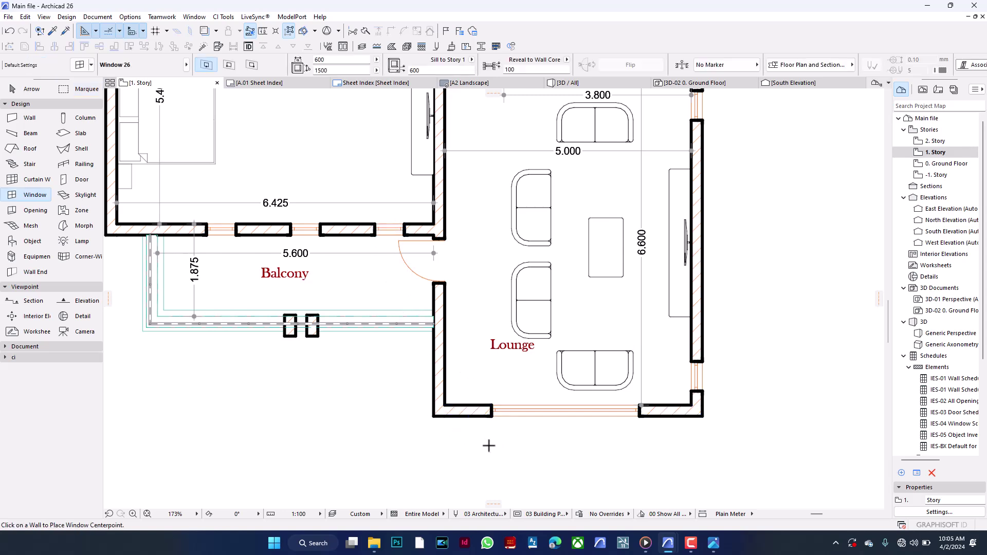
Place a 400 mm window in the Lounge's bottom wall and move it to the wall's left corner
{"action": "left_click", "coordinate": [510, 423]}
{"action": "left_click", "coordinate": [540, 449]}
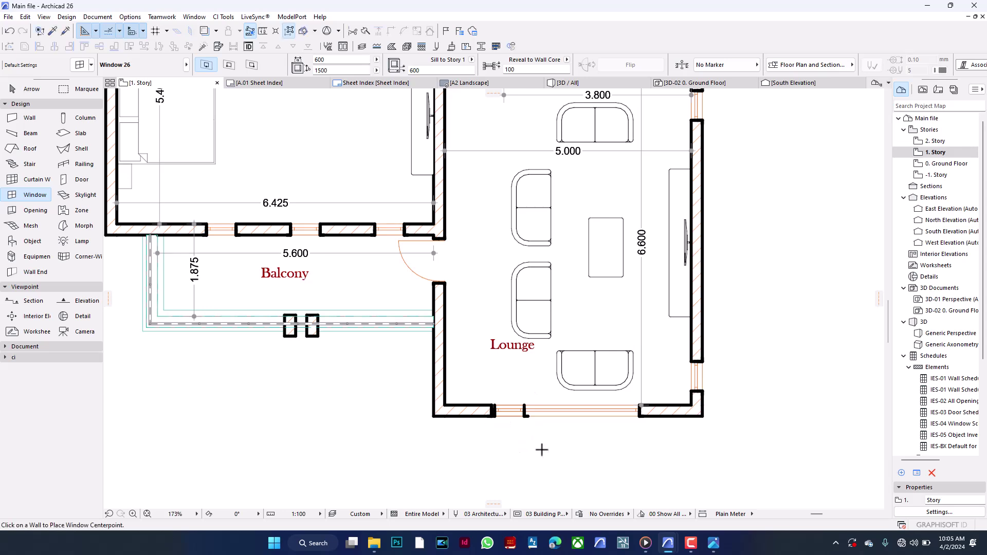
{"action": "left_click", "coordinate": [525, 419], "text": "shift"}
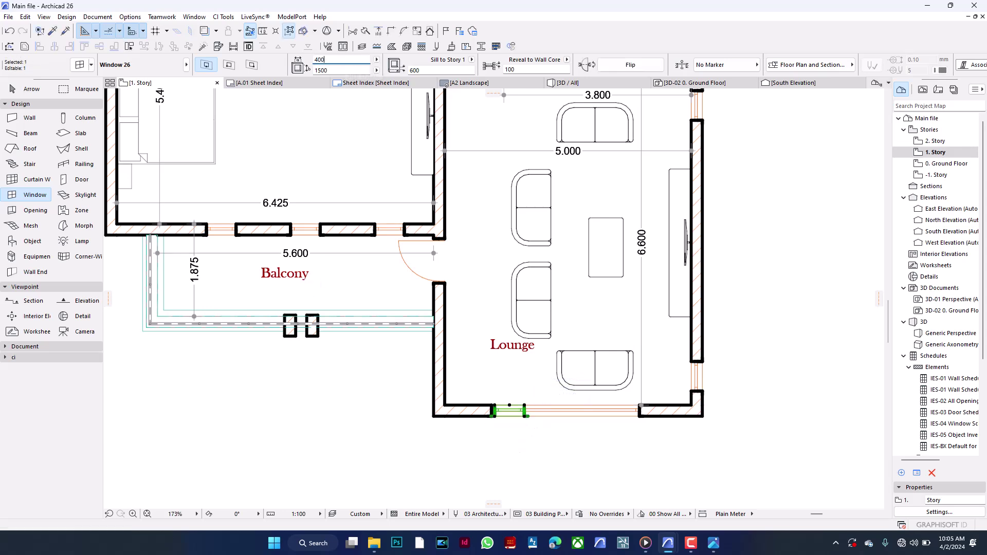
{"action": "scroll", "coordinate": [499, 412], "scroll_direction": "up", "scroll_amount": 4}
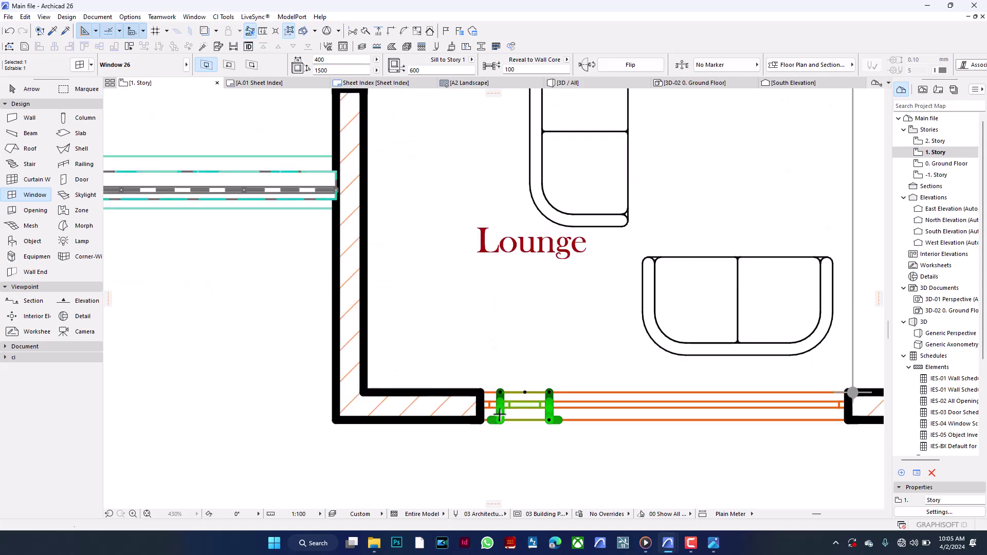
{"action": "key", "text": "ctrl+d"}
{"action": "left_click", "coordinate": [500, 392]}
{"action": "left_click", "coordinate": [479, 393]}
Copy the window four more times along the wall and distribute all five evenly
{"action": "scroll", "coordinate": [483, 368], "scroll_direction": "down", "scroll_amount": 3}
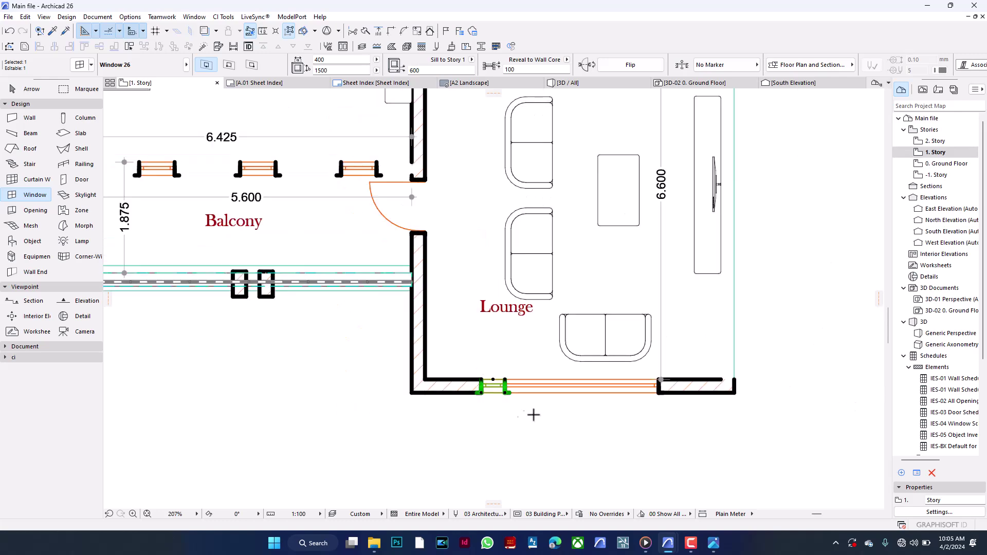
{"action": "key", "text": "ctrl+d"}
{"action": "scroll", "coordinate": [586, 406], "scroll_direction": "up", "scroll_amount": 3}
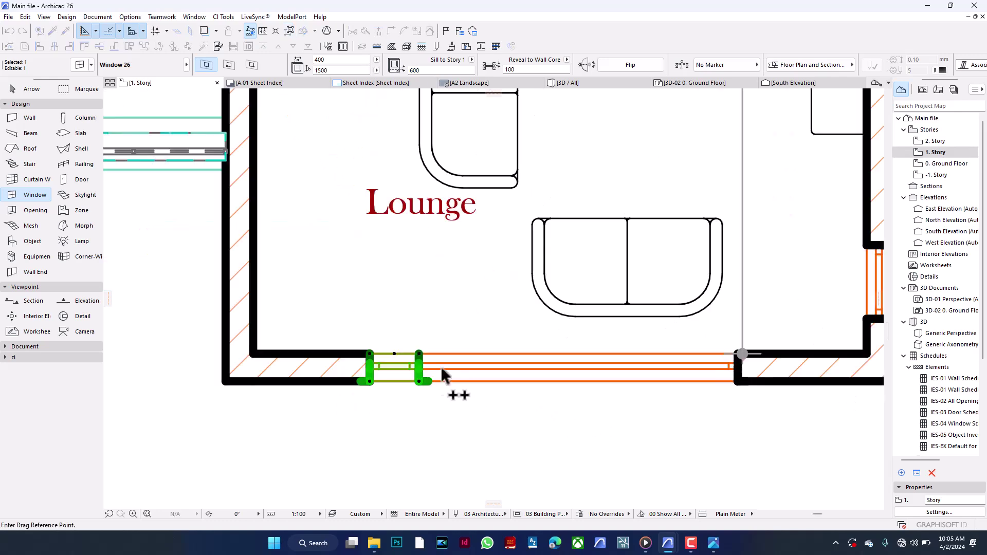
{"action": "left_click", "coordinate": [420, 355]}
{"action": "left_click", "coordinate": [500, 355]}
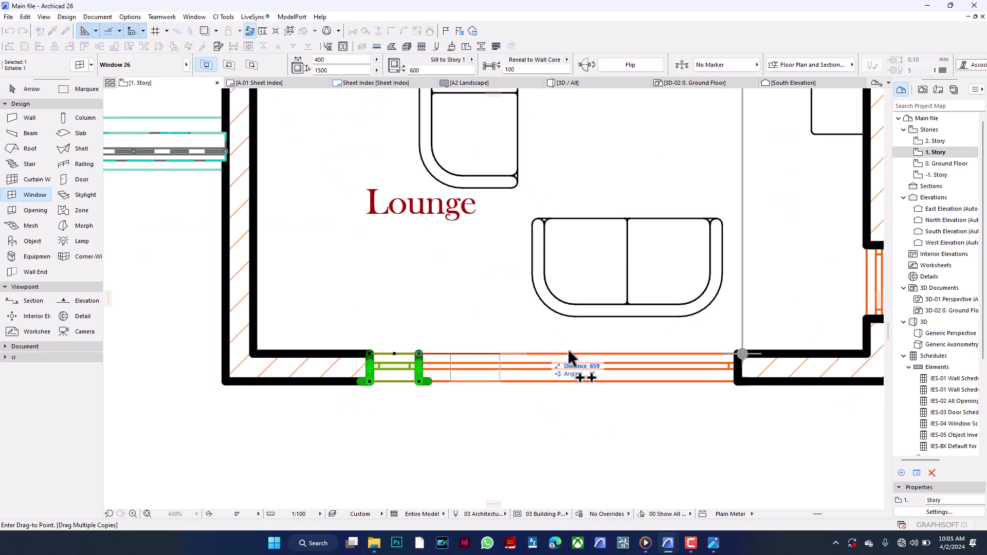
{"action": "left_click", "coordinate": [580, 355]}
{"action": "left_click", "coordinate": [648, 354]}
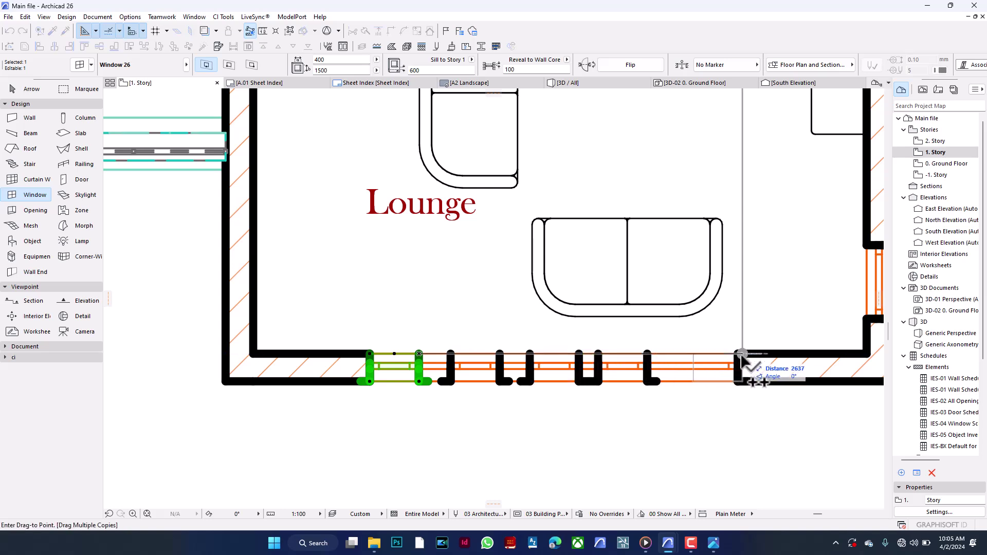
{"action": "left_click", "coordinate": [739, 382]}
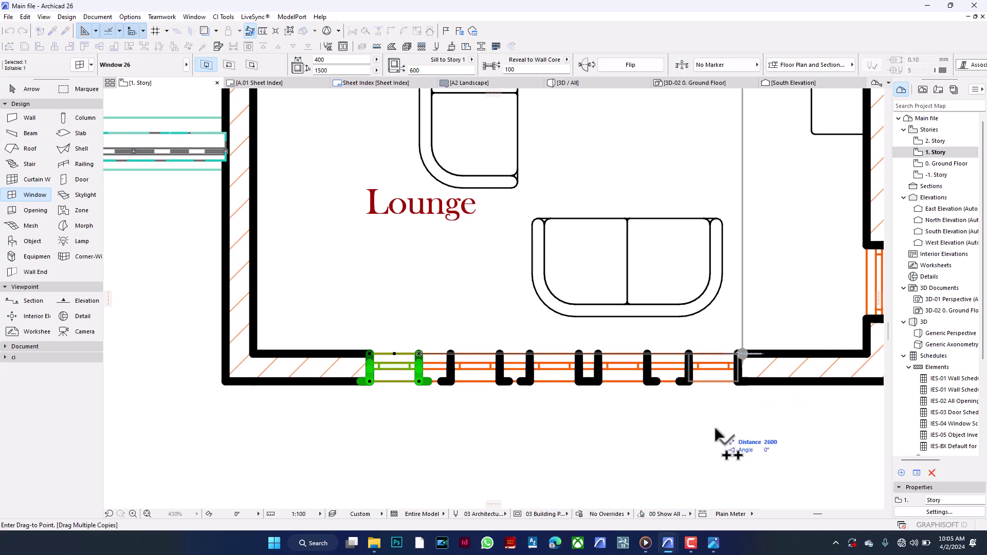
{"action": "key", "text": "Escape"}
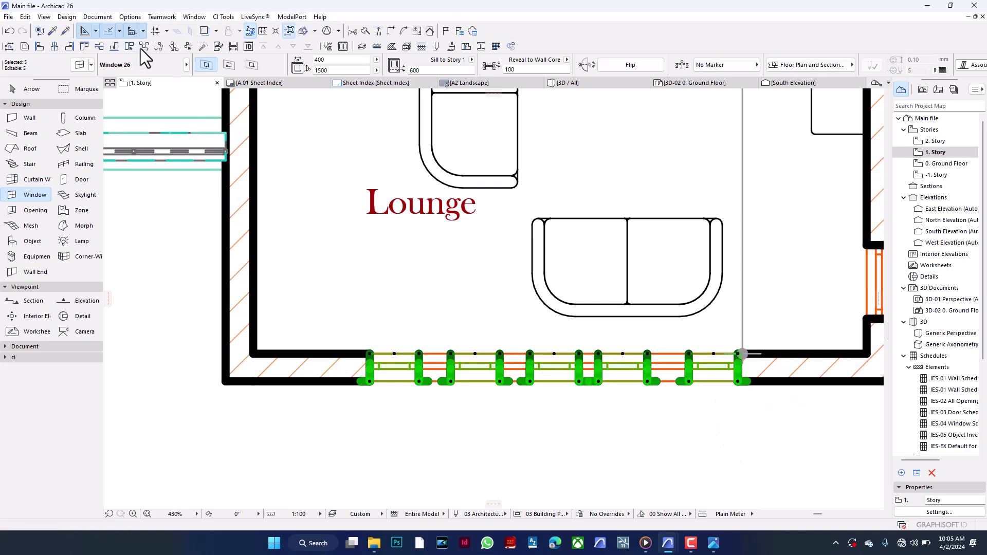
{"action": "left_click", "coordinate": [141, 48]}
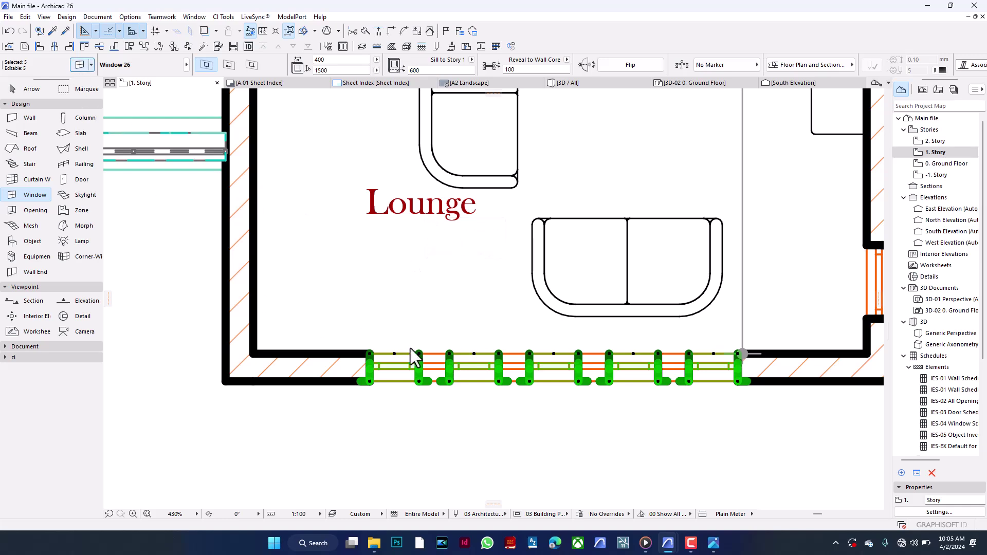
Check the five windows' Outside Casing setting, cancel without changes, and view the house in 3D
{"action": "double_click", "coordinate": [450, 368]}
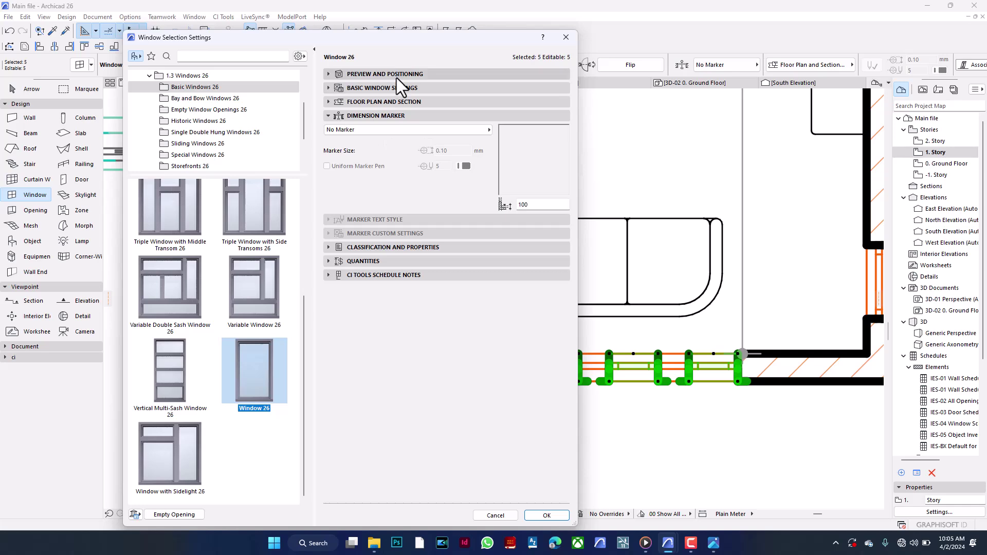
{"action": "left_click", "coordinate": [400, 113]}
{"action": "left_click", "coordinate": [415, 87]}
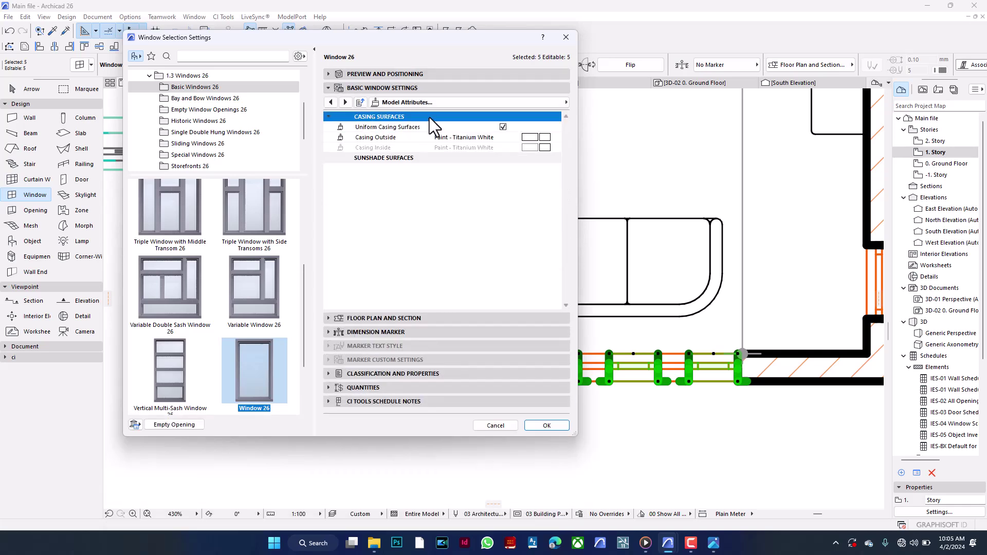
{"action": "left_click", "coordinate": [439, 103]}
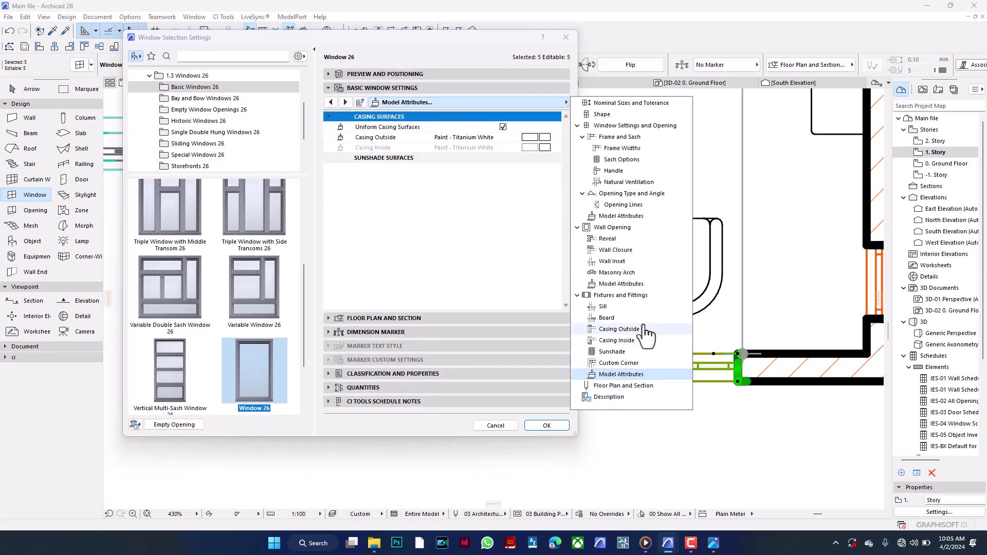
{"action": "left_click", "coordinate": [617, 341]}
{"action": "left_click", "coordinate": [618, 329]}
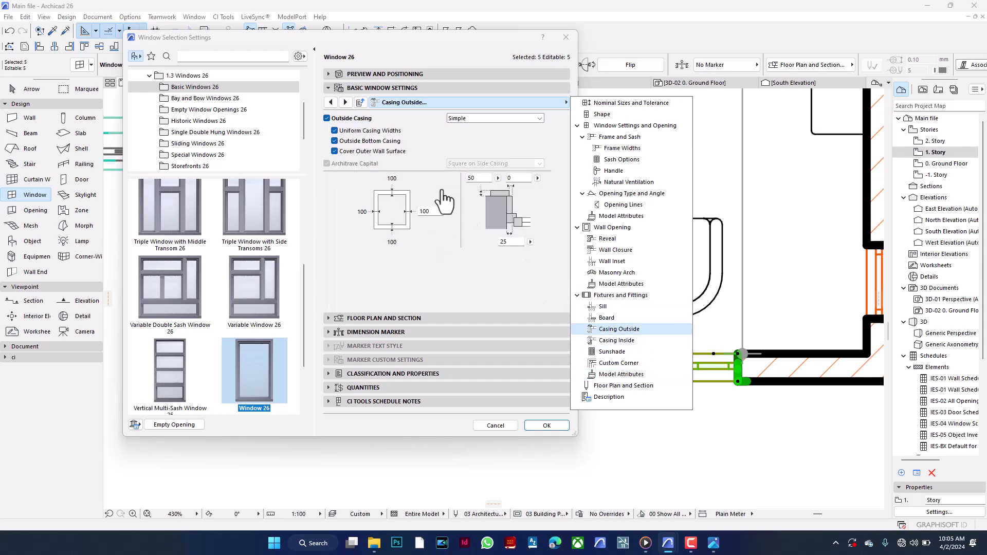
{"action": "left_click", "coordinate": [353, 120]}
{"action": "left_click", "coordinate": [353, 121]}
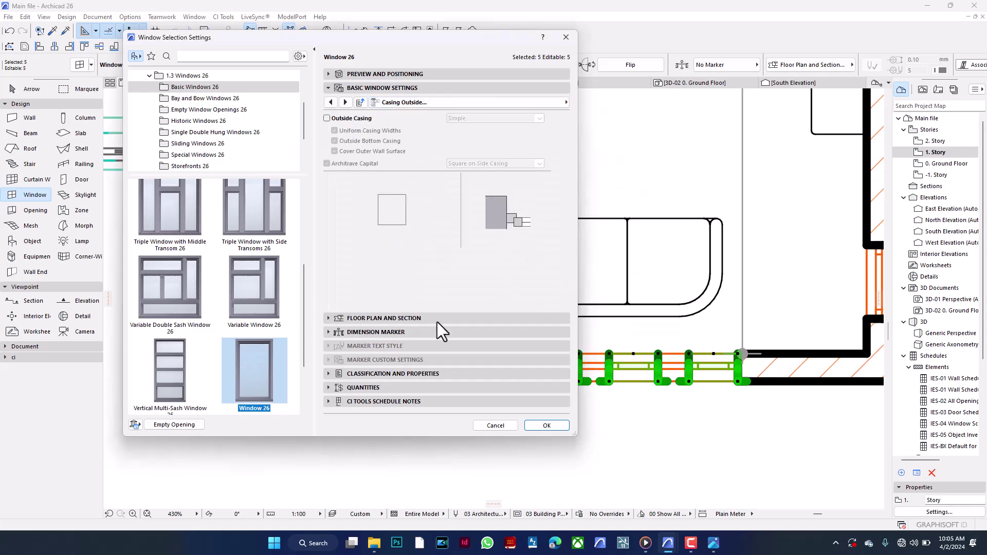
{"action": "left_click", "coordinate": [500, 427]}
{"action": "left_click", "coordinate": [570, 85]}
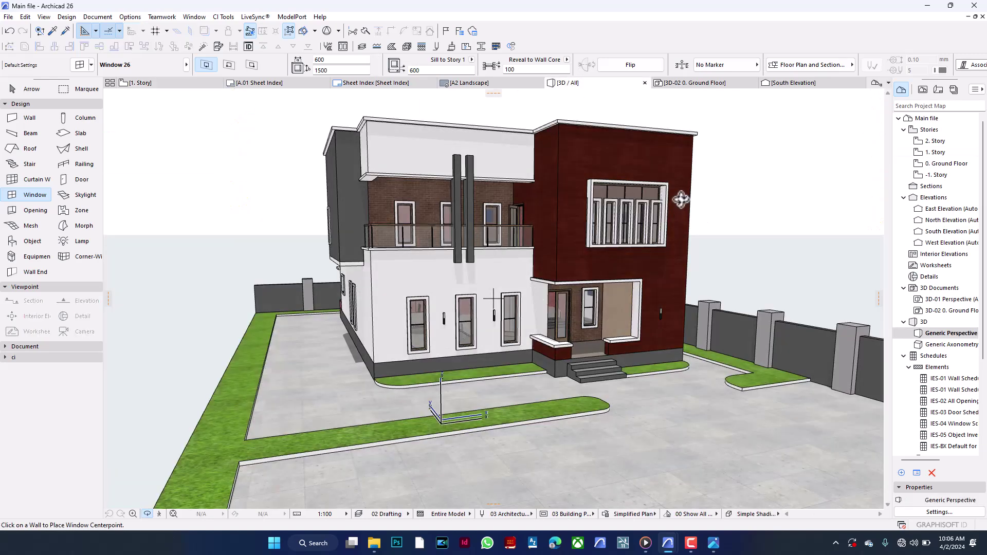
Select the five narrow windows on the red wall, leaving the large window out
{"action": "scroll", "coordinate": [668, 198], "scroll_direction": "up", "scroll_amount": 6}
{"action": "middle_click_drag", "start_coordinate": [537, 247], "coordinate": [457, 242], "text": "shift"}
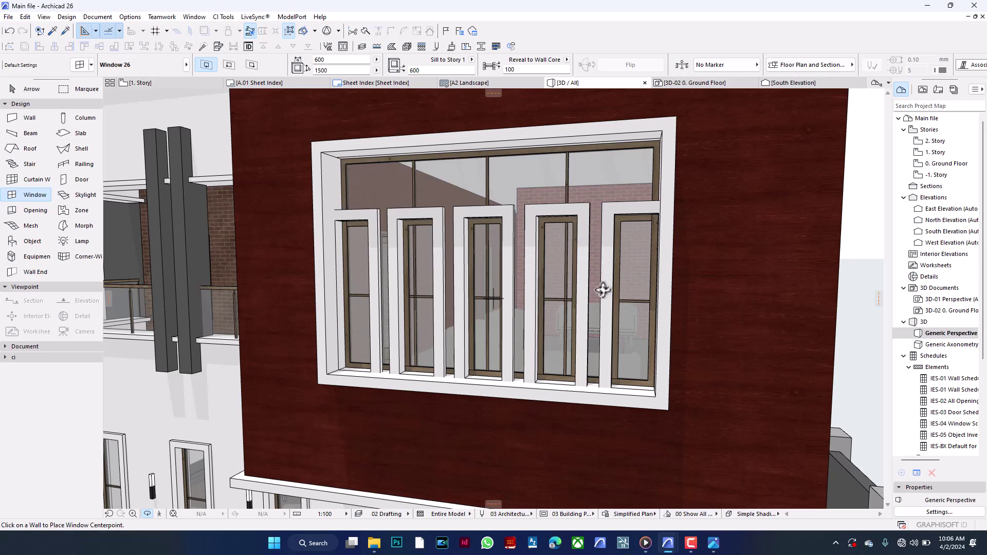
{"action": "left_click", "coordinate": [628, 272], "text": "shift"}
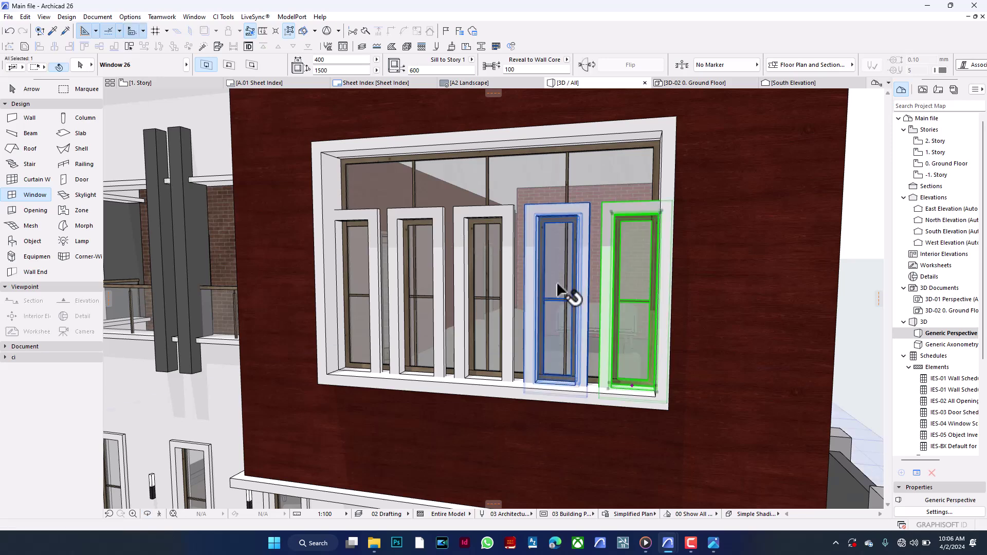
{"action": "left_click", "coordinate": [487, 284], "text": "shift"}
{"action": "left_click", "coordinate": [486, 229], "text": "shift"}
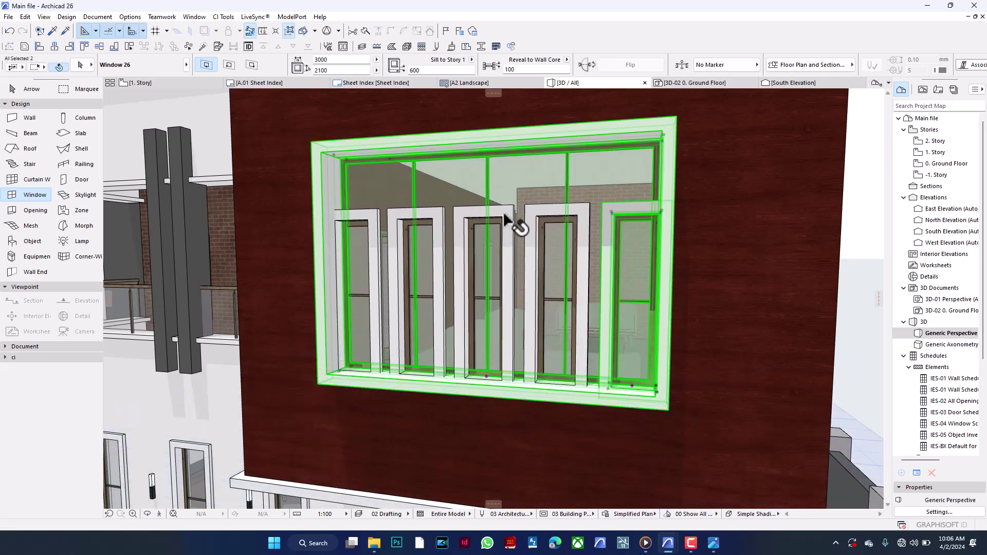
{"action": "left_click", "coordinate": [533, 212], "text": "shift"}
{"action": "left_click", "coordinate": [390, 219], "text": "shift"}
{"action": "left_click", "coordinate": [372, 215], "text": "shift"}
{"action": "left_click", "coordinate": [371, 195], "text": "shift"}
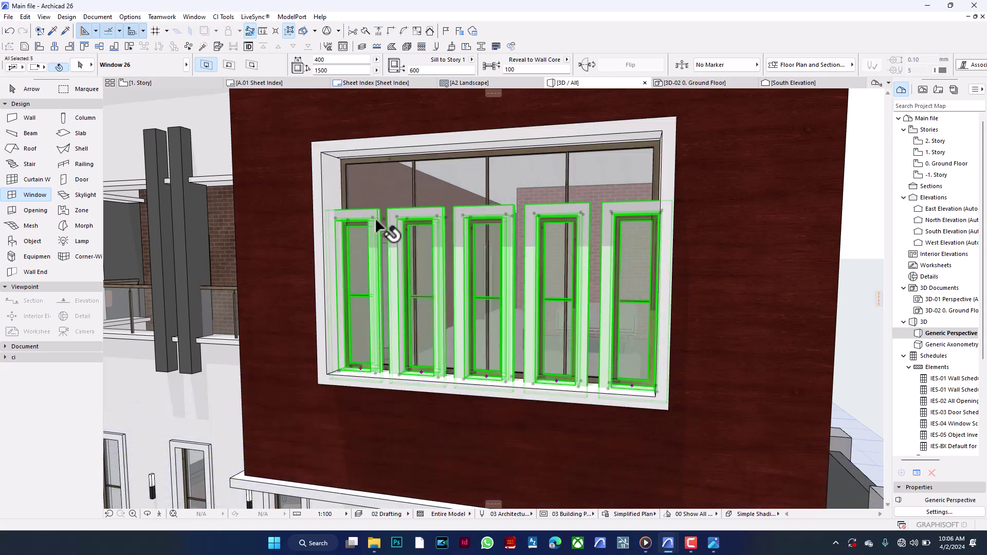
Stretch the five narrow windows to a height of 2100 mm, then clear the selection
{"action": "left_click", "coordinate": [376, 214]}
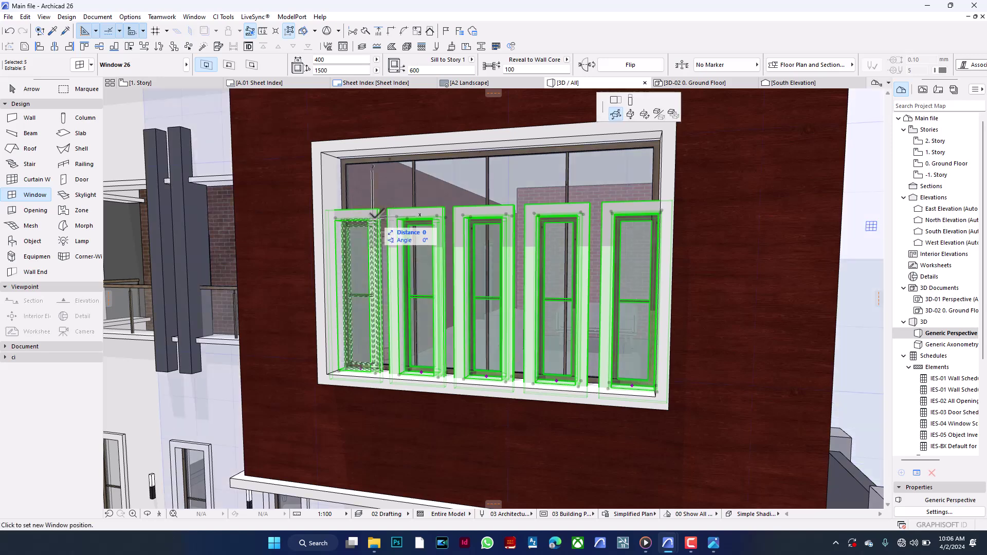
{"action": "left_click", "coordinate": [630, 101]}
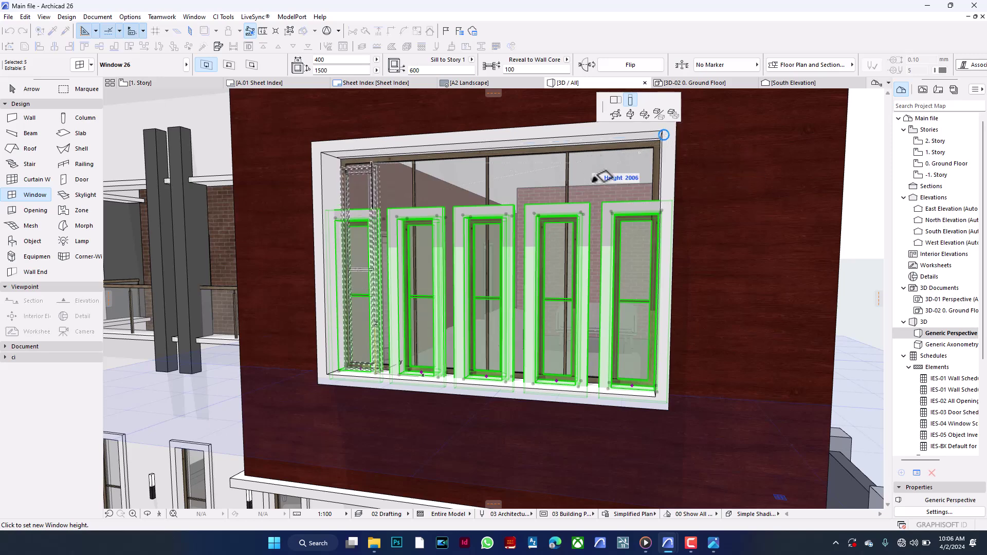
{"action": "left_click", "coordinate": [665, 134]}
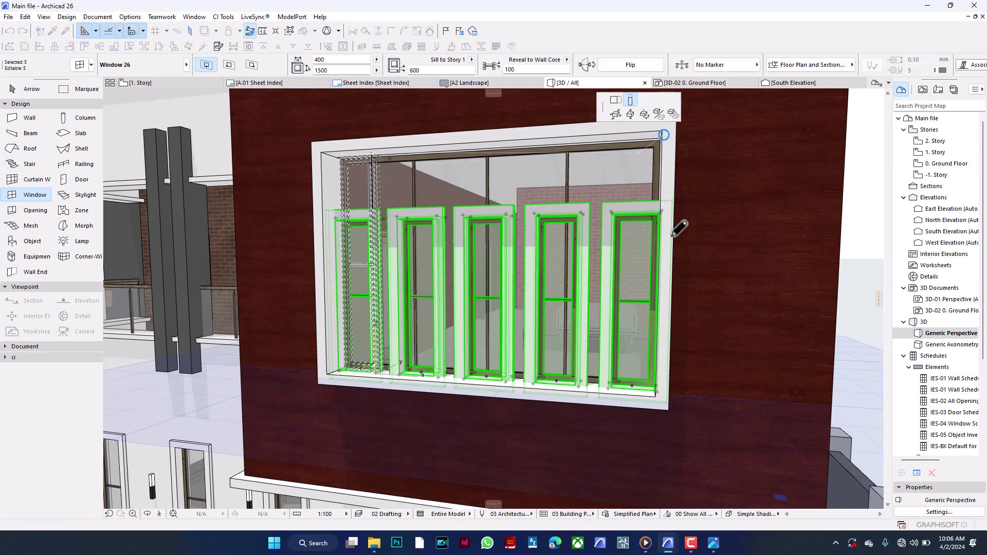
{"action": "key", "text": "Escape"}
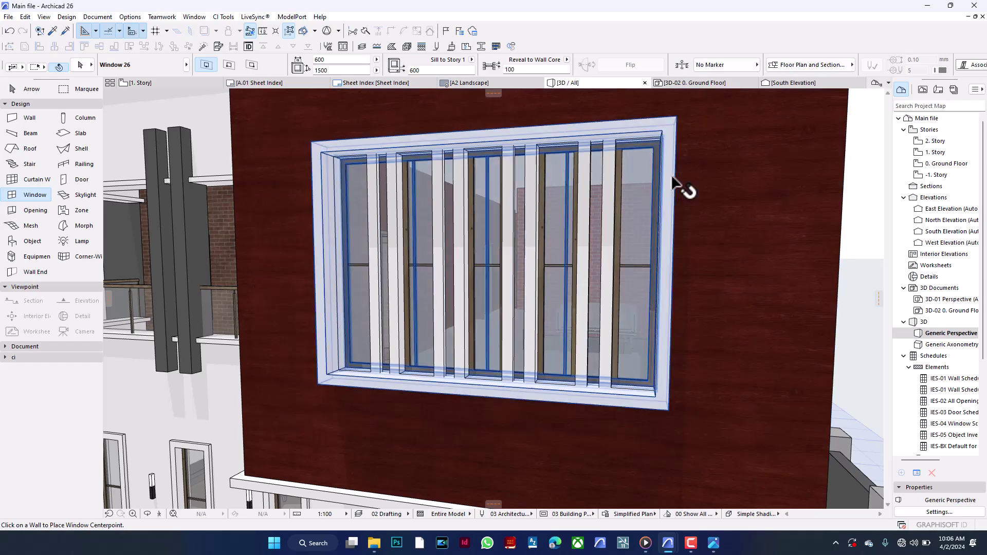
{"action": "key", "text": "ctrl+a"}
{"action": "key", "text": "Escape"}
{"action": "scroll", "coordinate": [690, 236], "scroll_direction": "down", "scroll_amount": 3}
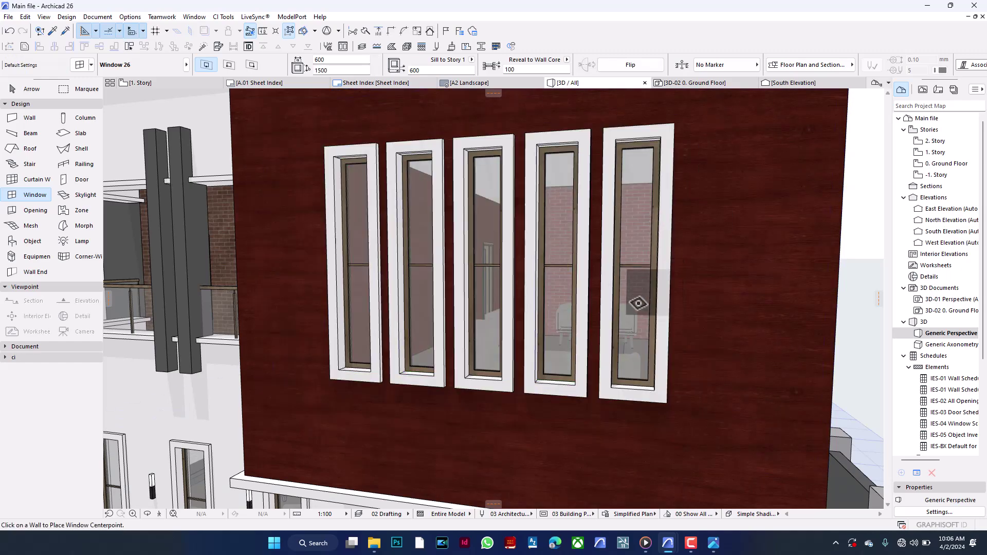
{"action": "middle_click_drag", "start_coordinate": [648, 299], "coordinate": [615, 251], "text": "shift"}
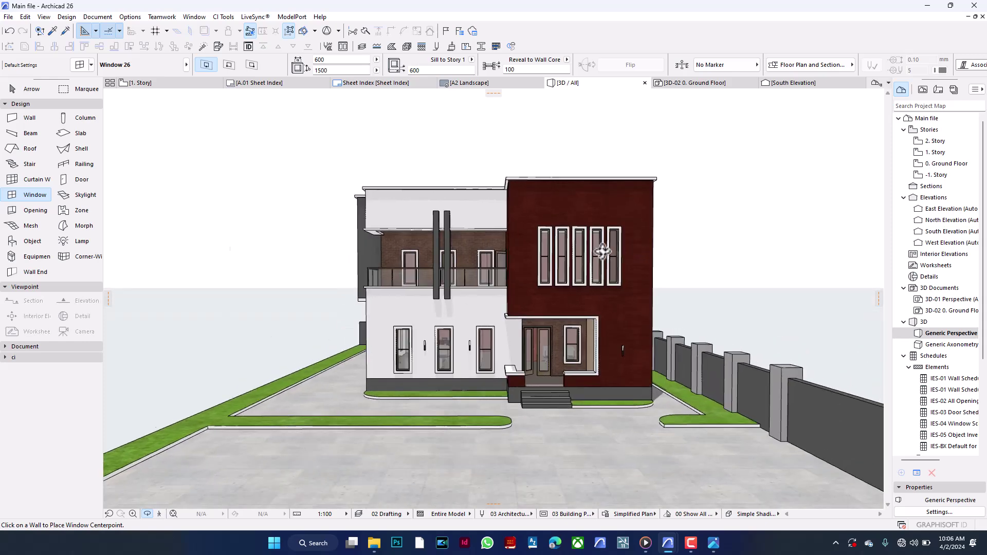
{"action": "scroll", "coordinate": [616, 250], "scroll_direction": "up", "scroll_amount": 5}
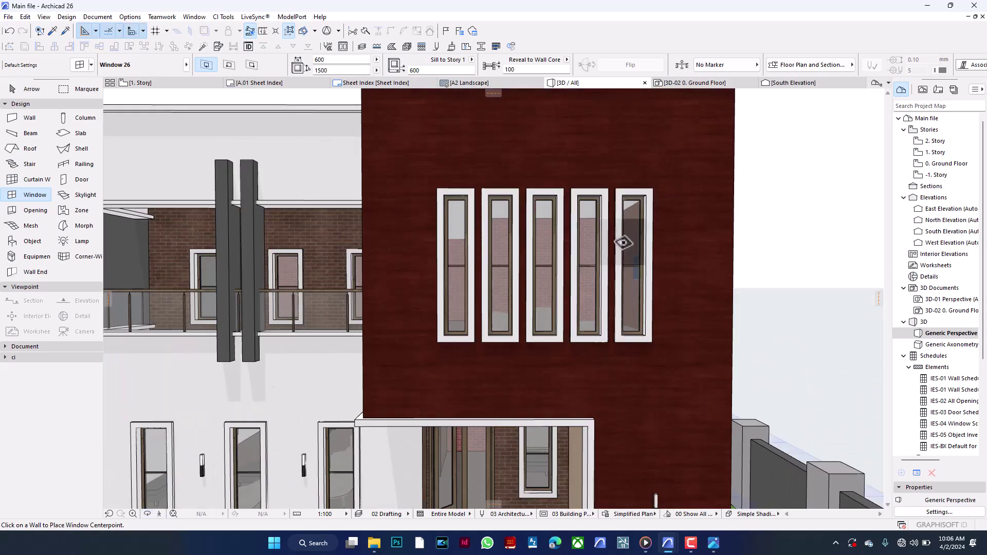
Select all five tall narrow windows on the red lounge wall
{"action": "left_click", "coordinate": [625, 259], "text": "shift"}
{"action": "left_click", "coordinate": [571, 267], "text": "shift"}
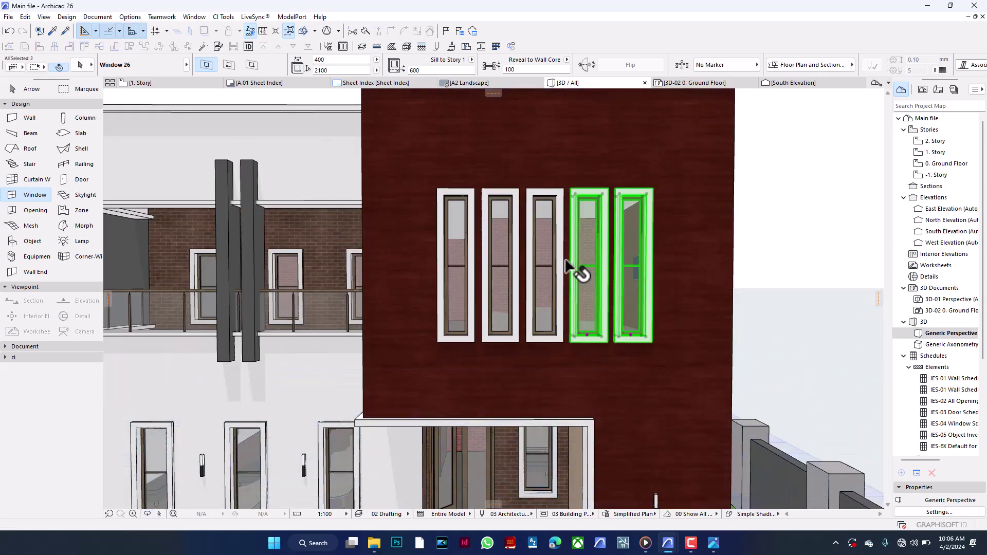
{"action": "left_click", "coordinate": [544, 273], "text": "shift"}
{"action": "left_click", "coordinate": [505, 277], "text": "shift"}
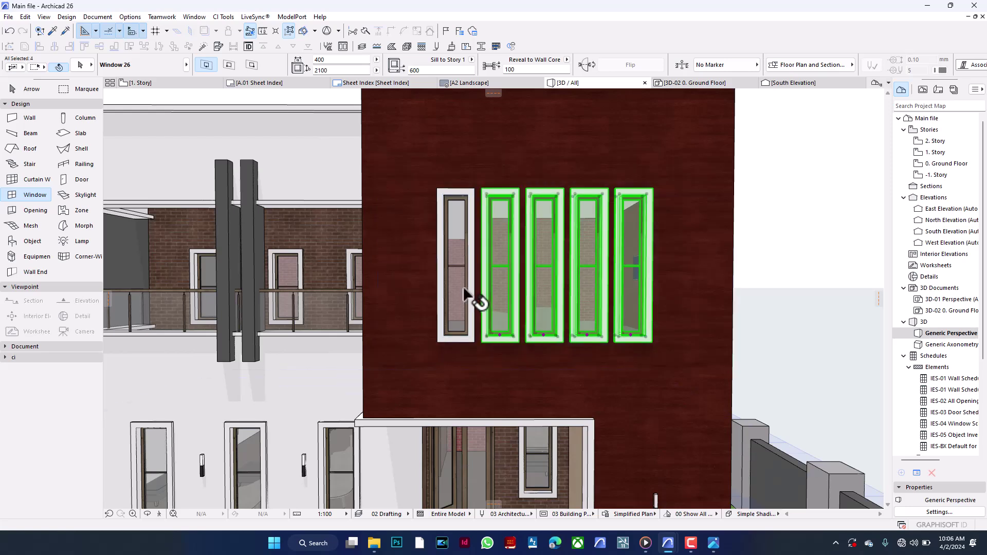
{"action": "left_click", "coordinate": [449, 291], "text": "shift"}
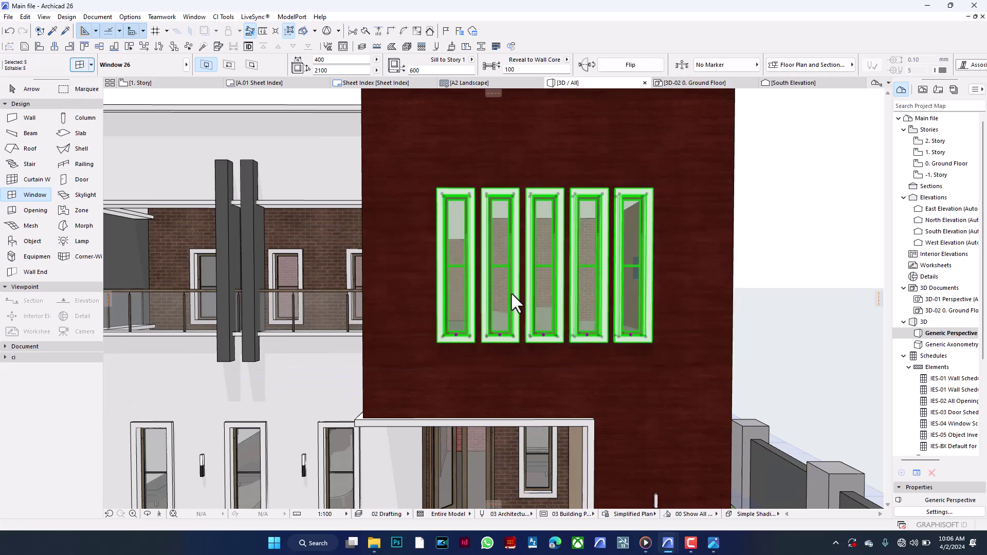
Turn off Outside Casing for the five windows in Window Selection Settings
{"action": "double_click", "coordinate": [553, 324]}
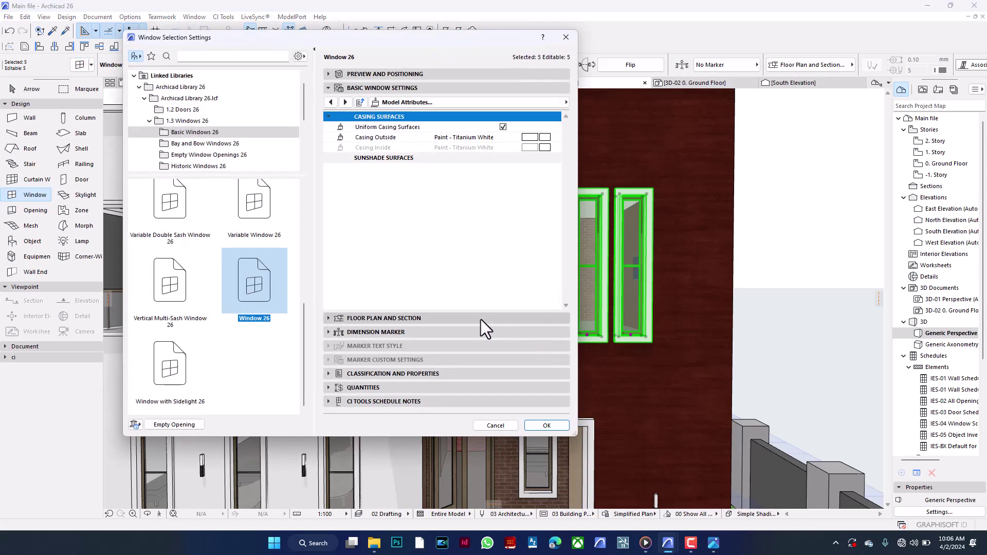
{"action": "left_click", "coordinate": [442, 102]}
{"action": "left_click", "coordinate": [620, 330]}
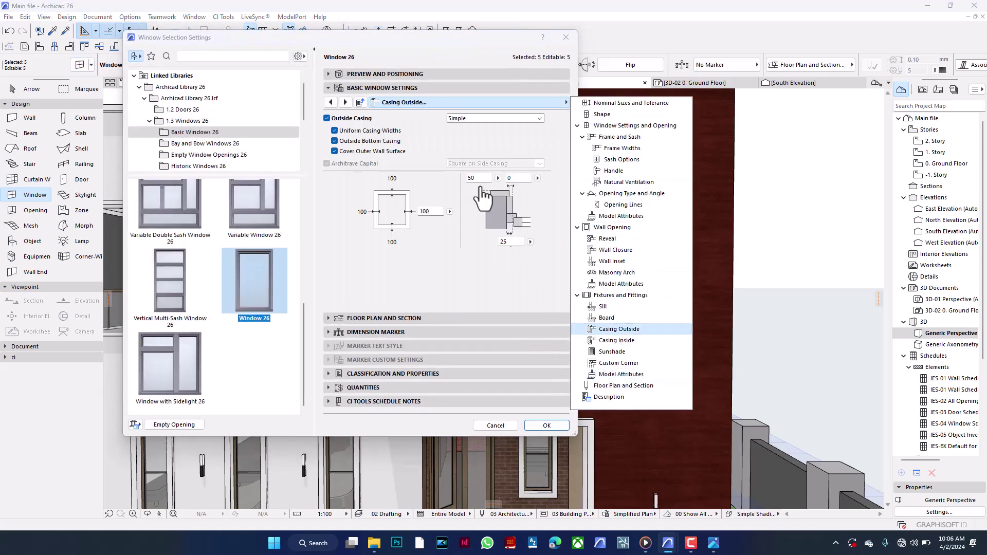
{"action": "left_click", "coordinate": [362, 122]}
{"action": "left_click", "coordinate": [362, 122]}
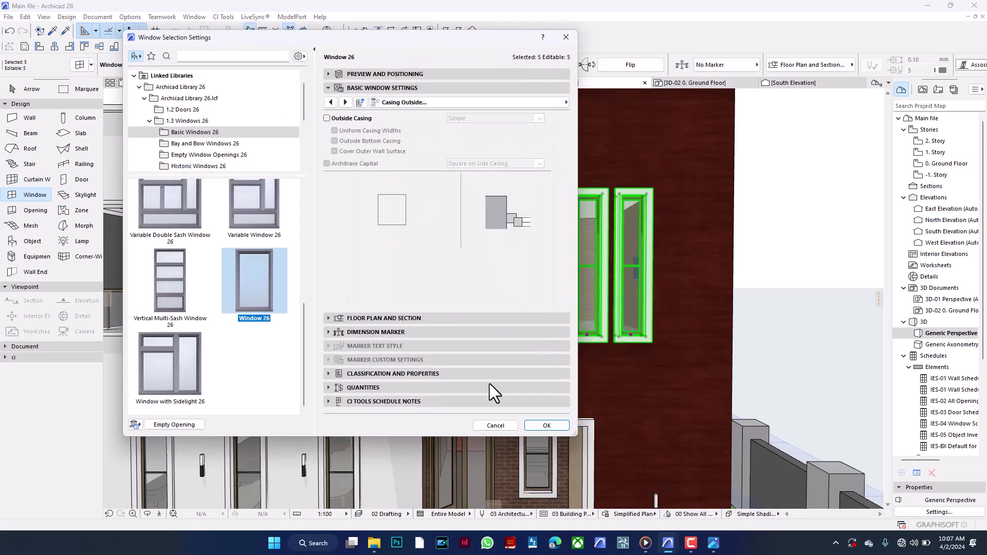
{"action": "left_click", "coordinate": [548, 425]}
{"action": "key", "text": "Escape"}
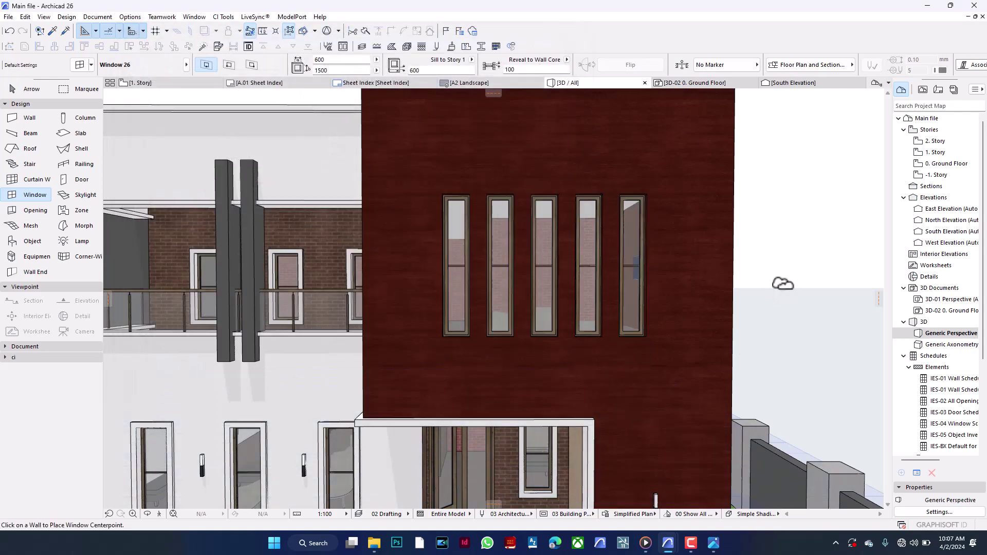
Zoom out and save the edited house project with File > Save
{"action": "scroll", "coordinate": [849, 287], "scroll_direction": "down", "scroll_amount": 5}
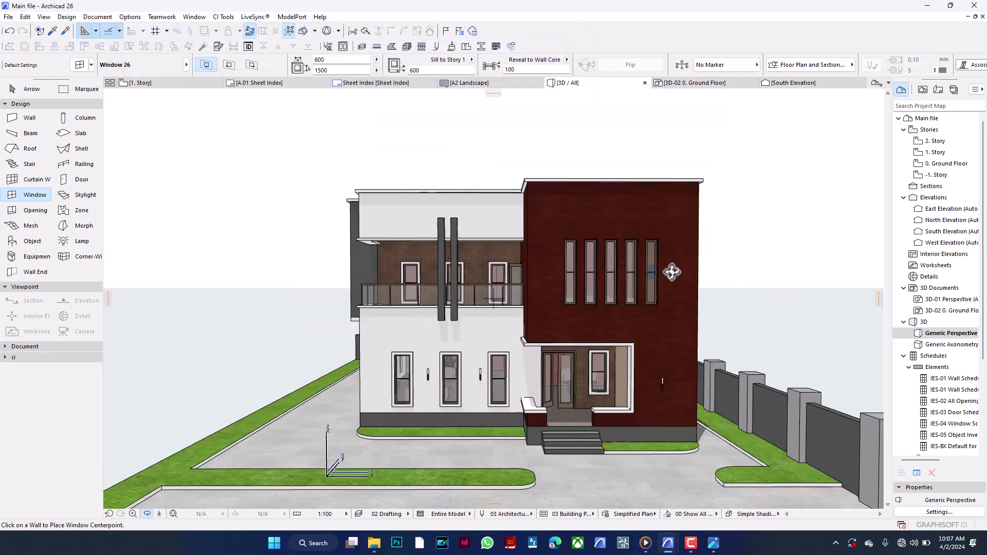
{"action": "scroll", "coordinate": [663, 272], "scroll_direction": "down", "scroll_amount": 2}
{"action": "scroll", "coordinate": [561, 294], "scroll_direction": "down", "scroll_amount": 1}
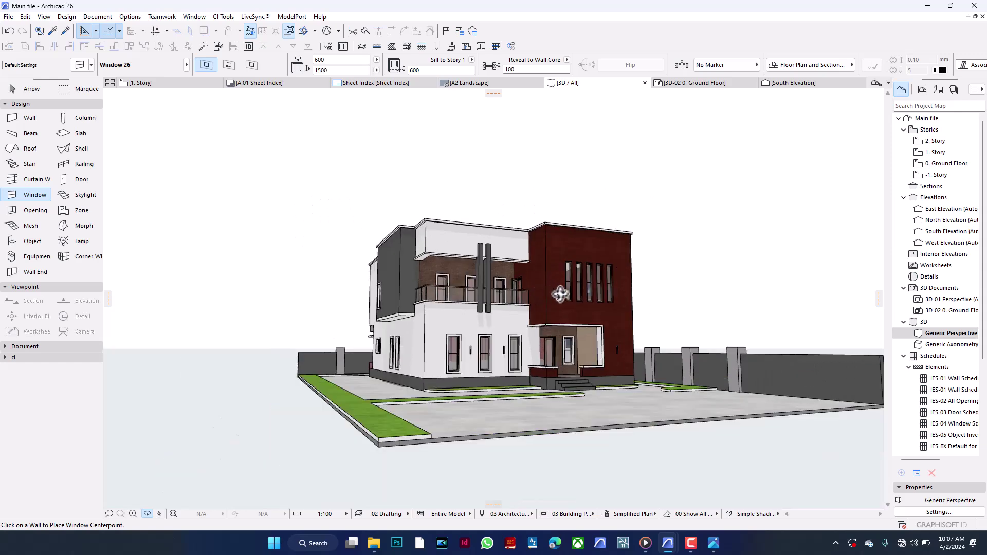
{"action": "scroll", "coordinate": [560, 294], "scroll_direction": "up", "scroll_amount": 2}
{"action": "left_click", "coordinate": [8, 16]}
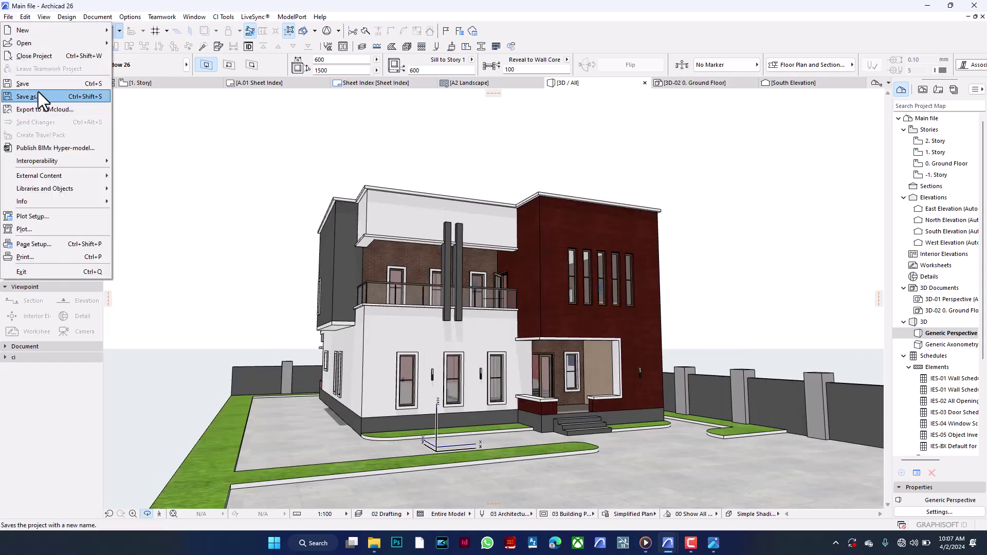
{"action": "left_click", "coordinate": [23, 84]}
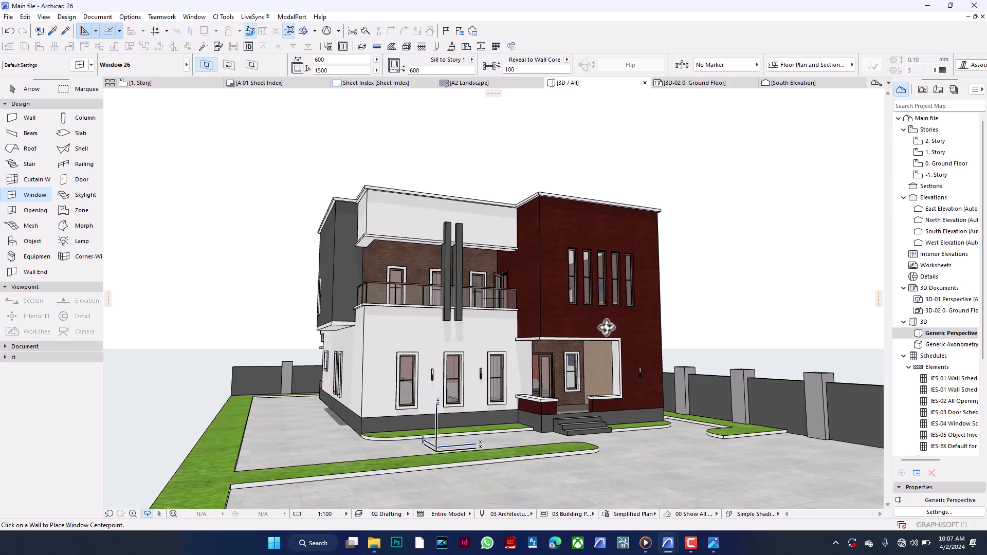
Bring the Untitled housing project with the two rows of houses to the front
{"action": "mouse_move", "coordinate": [669, 543]}
{"action": "left_click", "coordinate": [709, 509]}
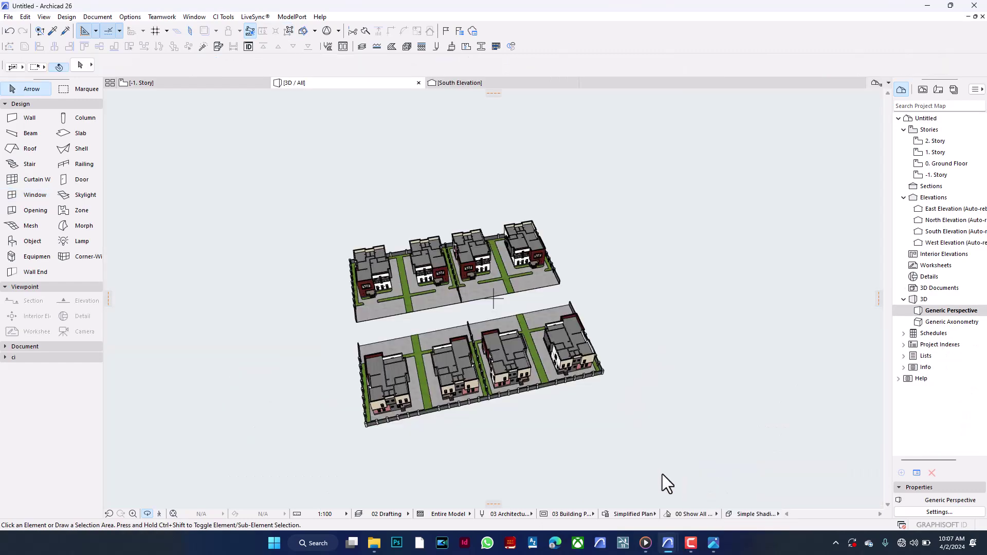
{"action": "scroll", "coordinate": [412, 303], "scroll_direction": "up", "scroll_amount": 10}
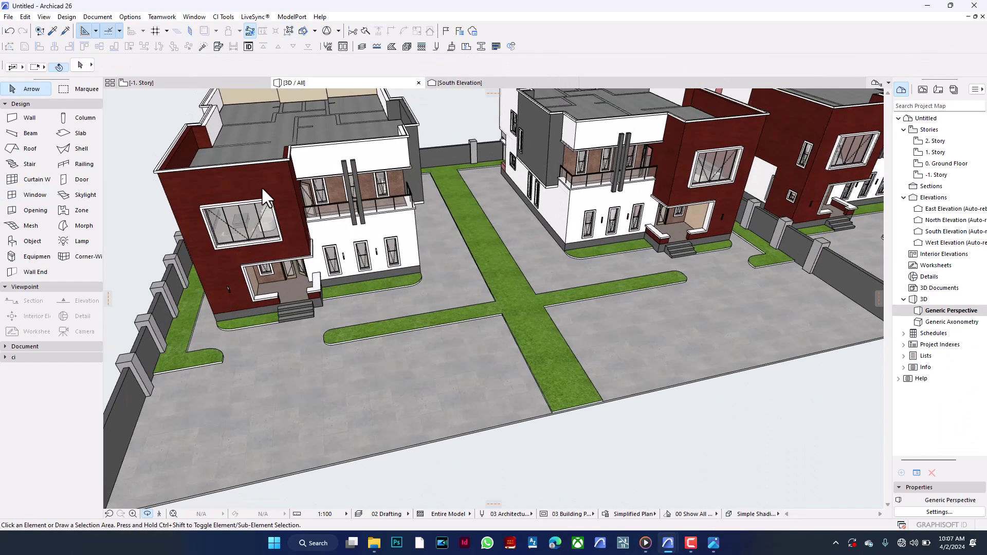
{"action": "scroll", "coordinate": [275, 168], "scroll_direction": "up", "scroll_amount": 1}
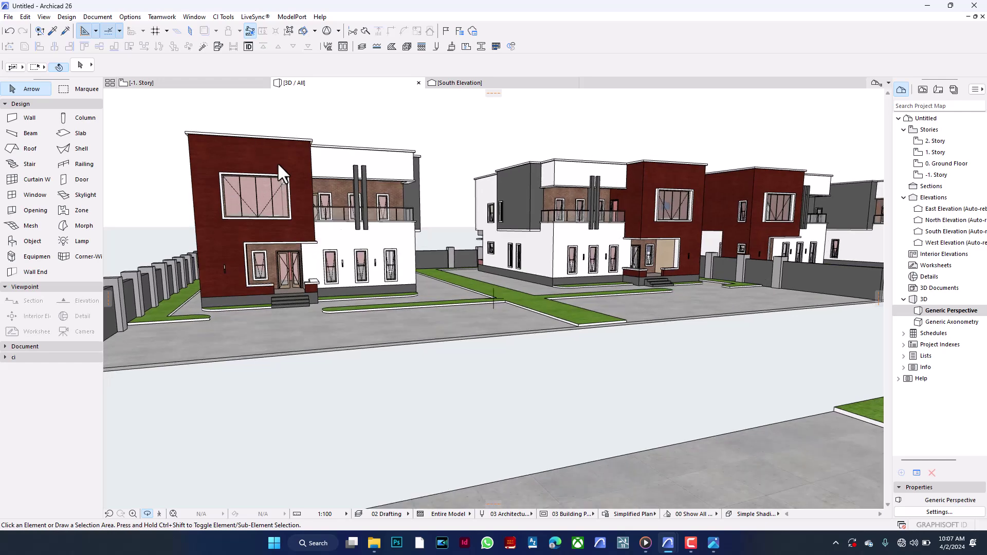
Update the Main file.pln hotlink in the Hotlink Module Manager
{"action": "left_click", "coordinate": [9, 17]}
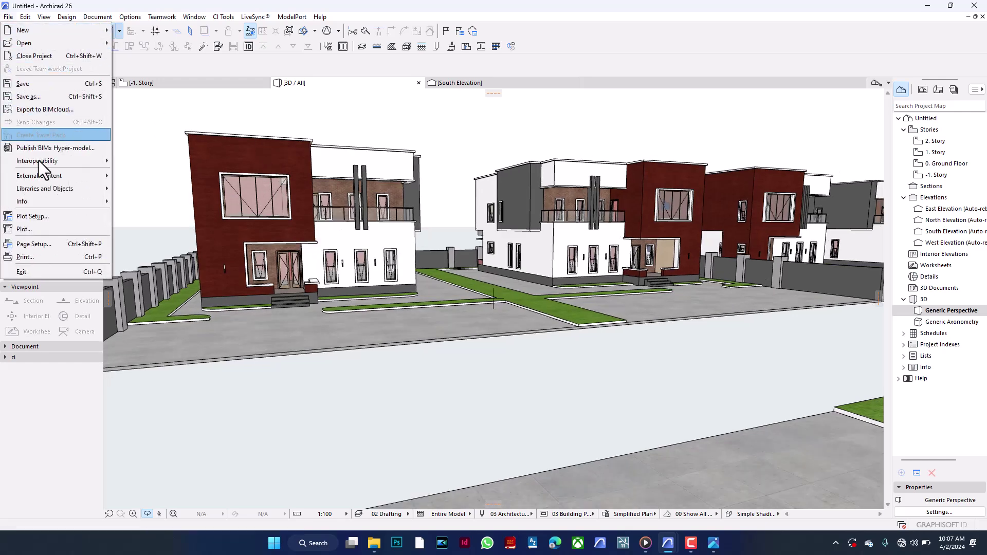
{"action": "mouse_move", "coordinate": [51, 176]}
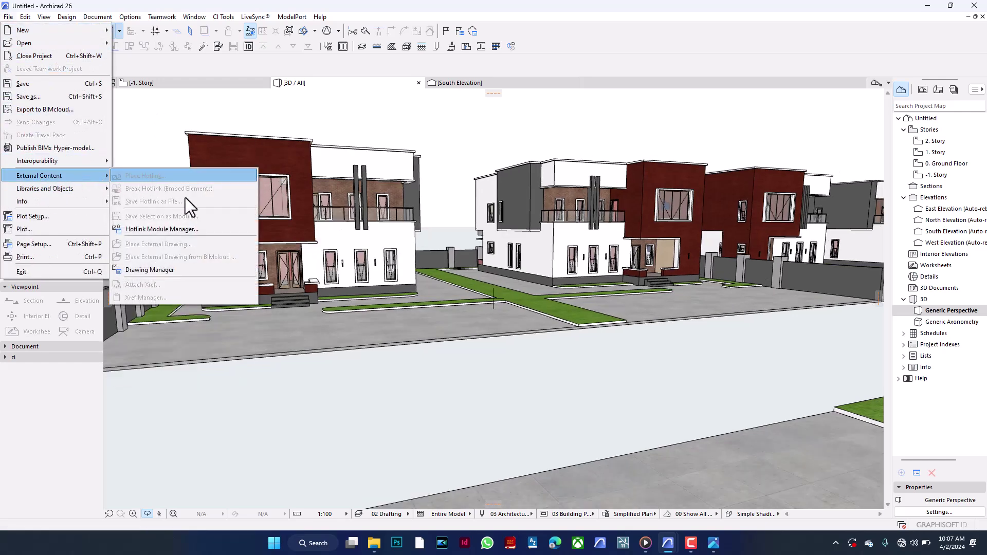
{"action": "left_click", "coordinate": [198, 229]}
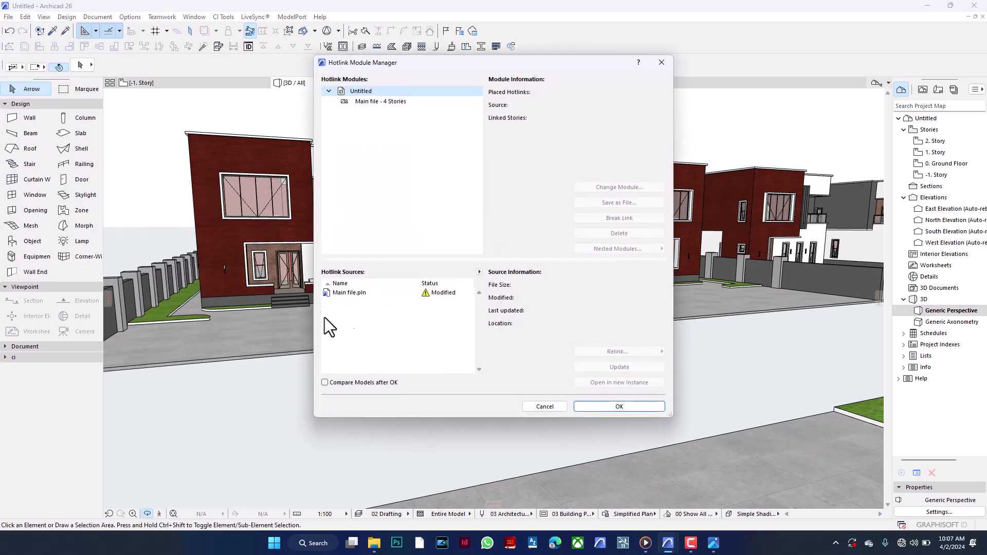
{"action": "left_click", "coordinate": [428, 293]}
{"action": "left_click", "coordinate": [623, 369]}
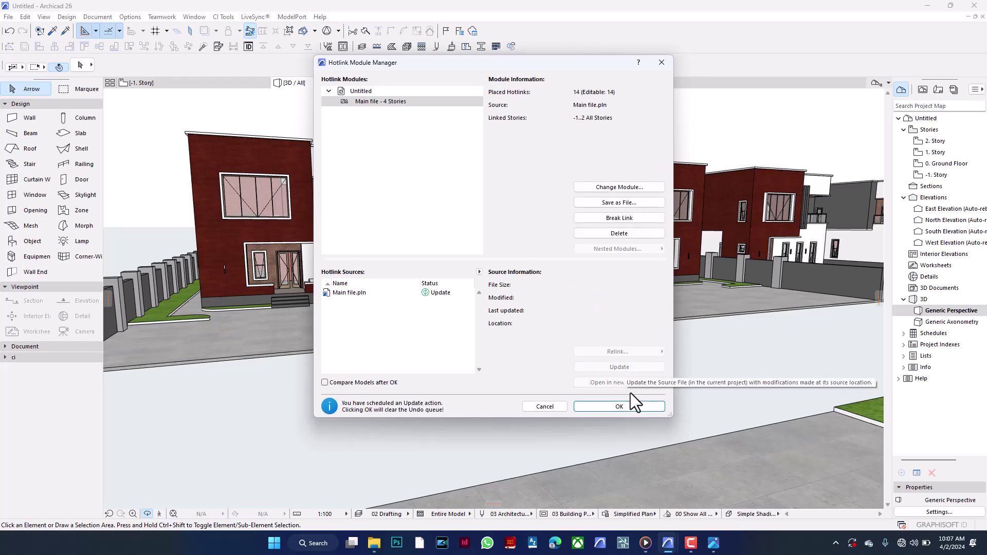
{"action": "left_click", "coordinate": [643, 408]}
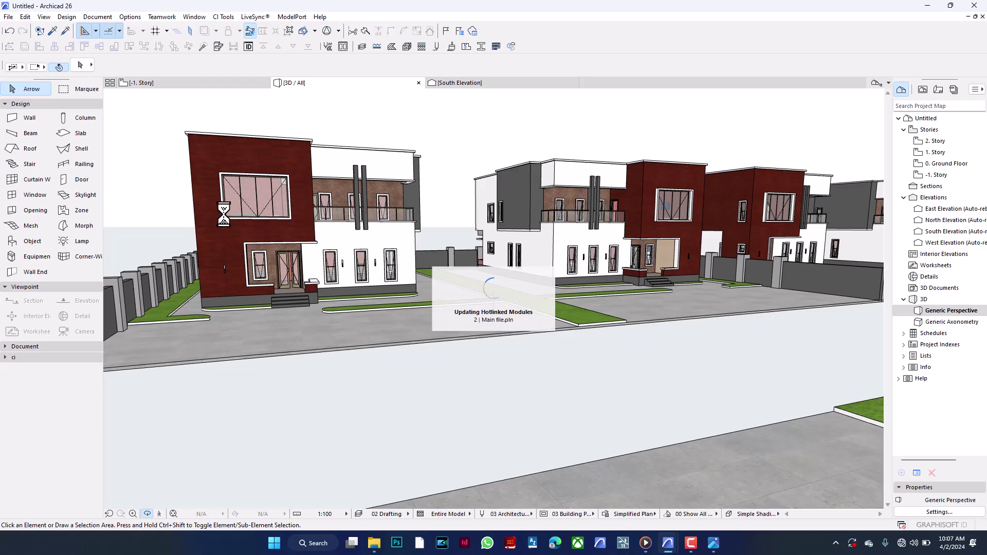
Zoom and orbit the 3D view to inspect the houses behind the fence
{"action": "scroll", "coordinate": [227, 201], "scroll_direction": "up", "scroll_amount": 3}
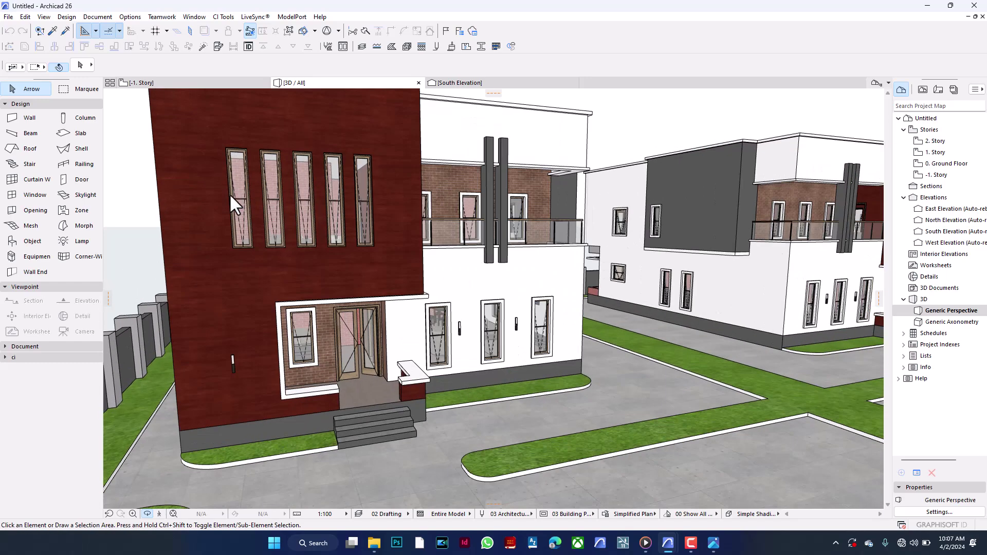
{"action": "scroll", "coordinate": [226, 214], "scroll_direction": "down", "scroll_amount": 5}
{"action": "scroll", "coordinate": [553, 221], "scroll_direction": "up", "scroll_amount": 10}
{"action": "scroll", "coordinate": [471, 390], "scroll_direction": "up", "scroll_amount": 5}
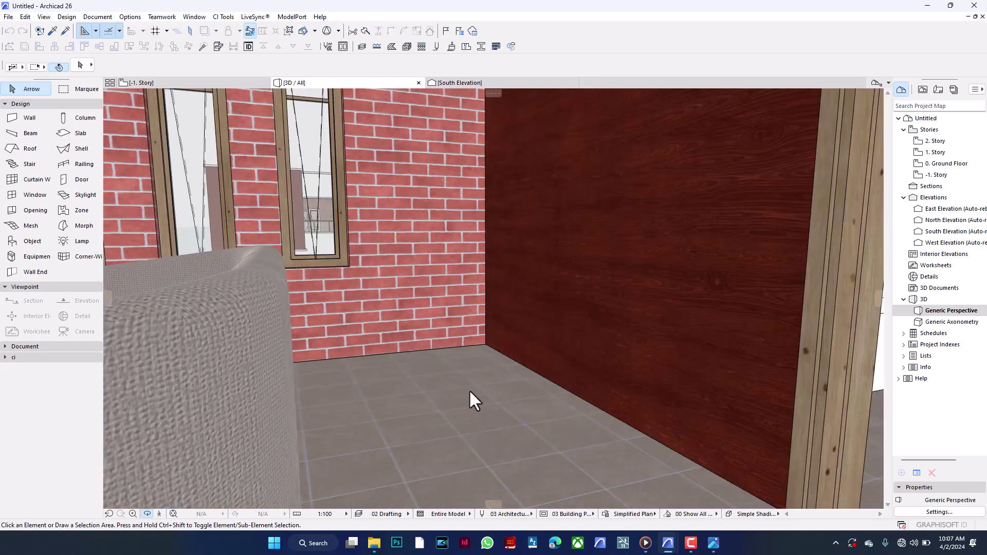
{"action": "scroll", "coordinate": [457, 380], "scroll_direction": "down", "scroll_amount": 10}
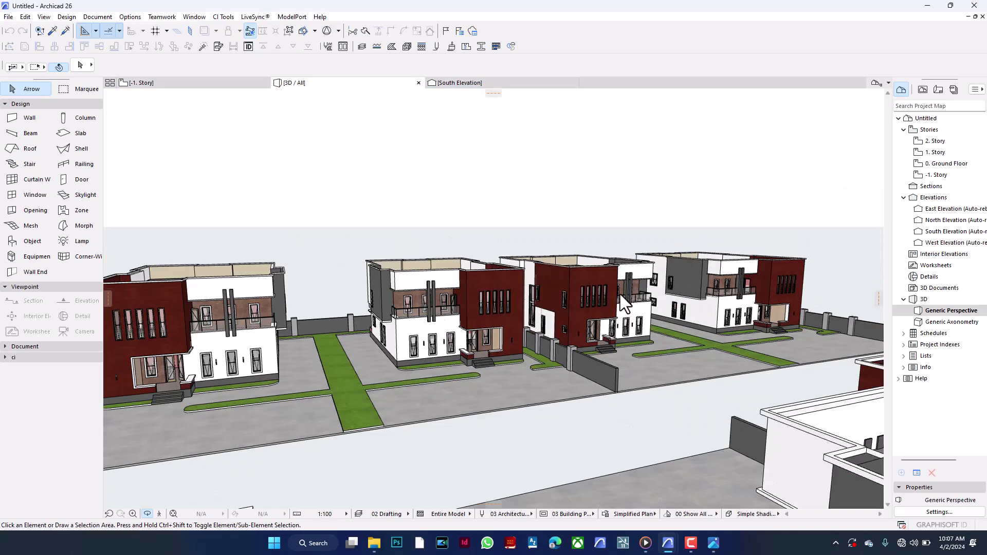
{"action": "scroll", "coordinate": [615, 292], "scroll_direction": "up", "scroll_amount": 3}
{"action": "middle_click_drag", "start_coordinate": [616, 291], "coordinate": [394, 319], "text": "shift"}
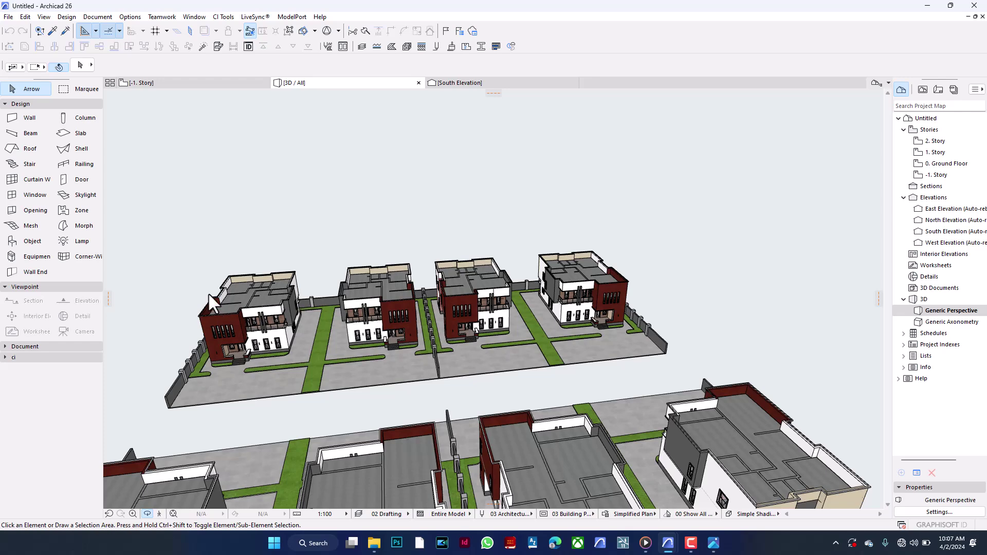
{"action": "scroll", "coordinate": [427, 306], "scroll_direction": "down", "scroll_amount": 8}
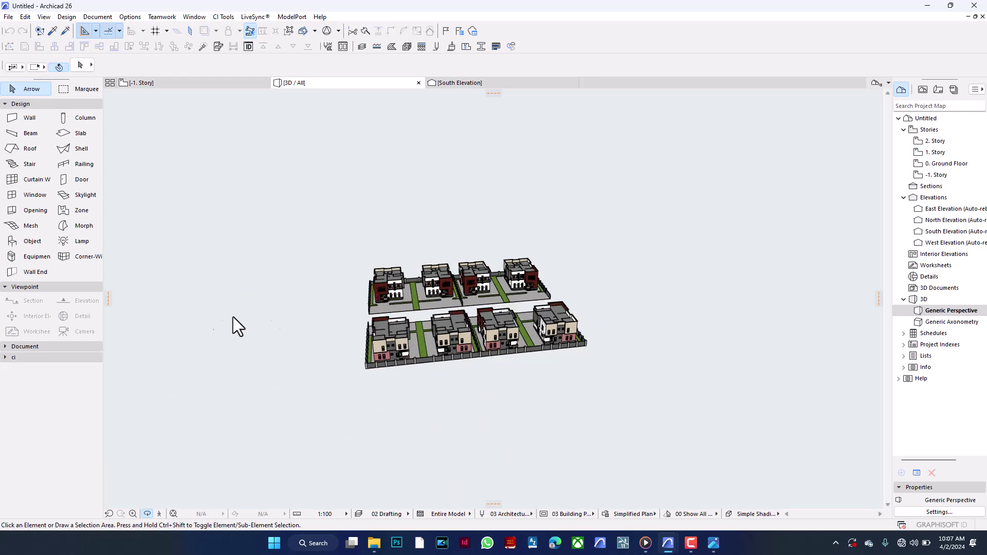
{"action": "scroll", "coordinate": [455, 266], "scroll_direction": "up", "scroll_amount": 5}
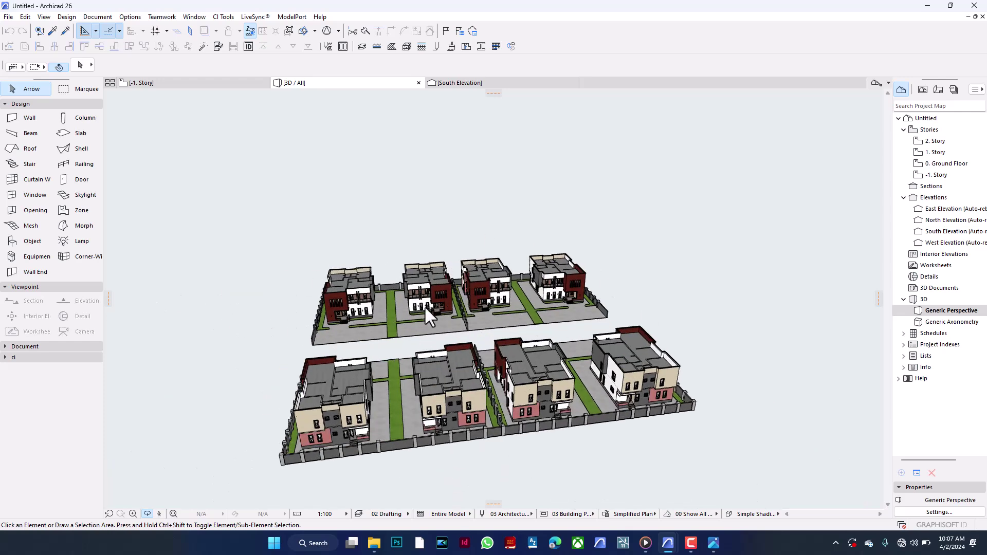
{"action": "scroll", "coordinate": [308, 270], "scroll_direction": "down", "scroll_amount": 5}
Orbit along a row of red-facade houses to confirm the five tall windows
{"action": "middle_click_drag", "start_coordinate": [309, 270], "coordinate": [739, 327], "text": "shift"}
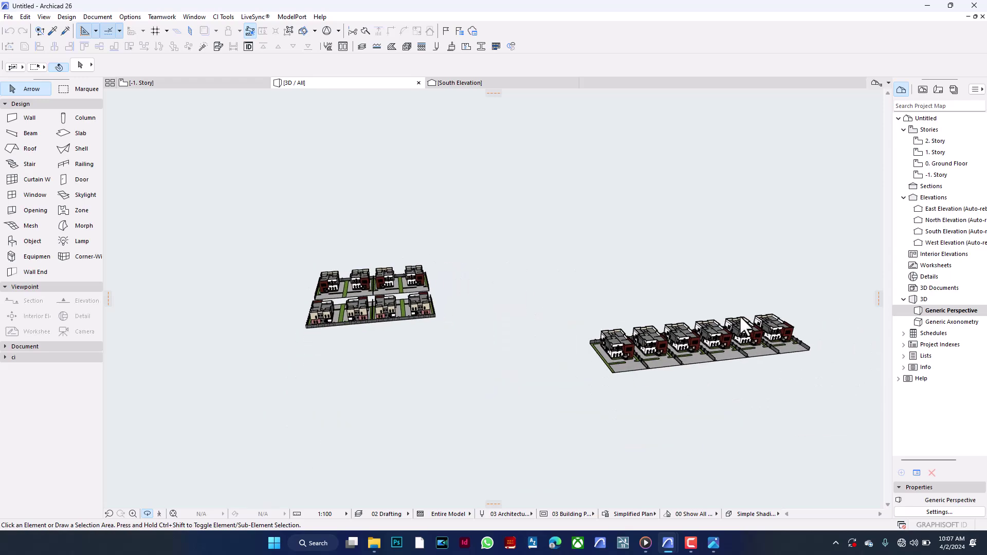
{"action": "scroll", "coordinate": [756, 328], "scroll_direction": "up", "scroll_amount": 6}
{"action": "scroll", "coordinate": [735, 330], "scroll_direction": "up", "scroll_amount": 2}
{"action": "scroll", "coordinate": [669, 342], "scroll_direction": "down", "scroll_amount": 4}
{"action": "middle_click_drag", "start_coordinate": [612, 355], "coordinate": [708, 305], "text": "shift"}
{"action": "scroll", "coordinate": [501, 252], "scroll_direction": "up", "scroll_amount": 5}
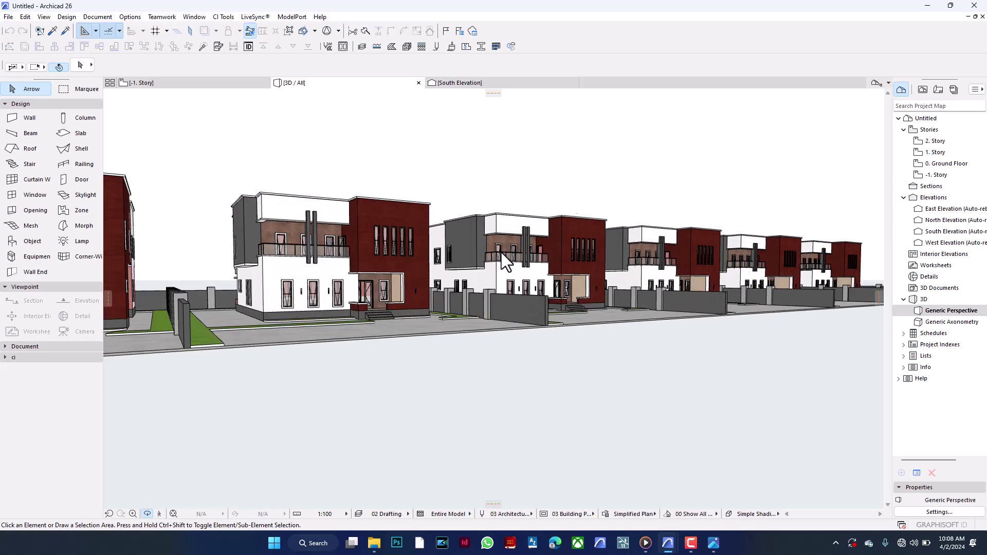
{"action": "middle_click_drag", "start_coordinate": [610, 328], "coordinate": [668, 323], "text": "shift"}
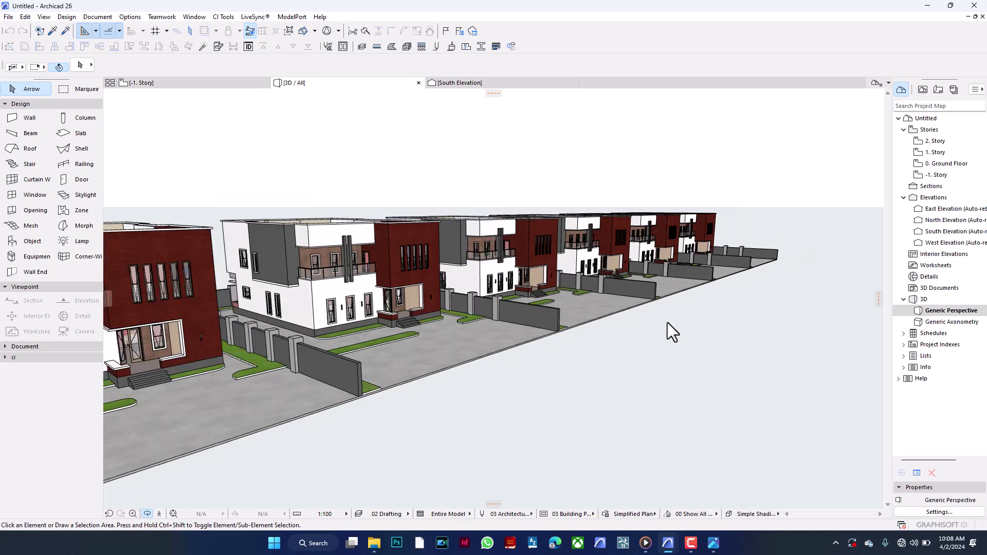